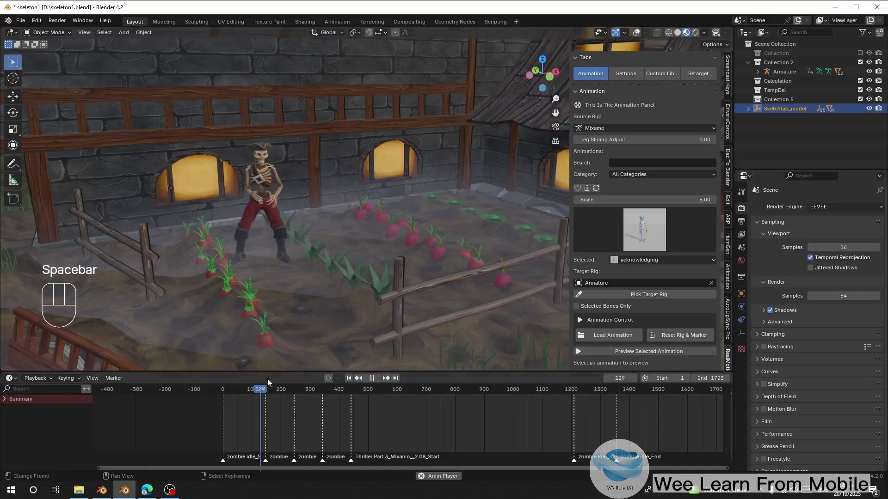
# Inspect the skeleton animation in the garden scene from several angles and stop playback
pyautogui.moveTo(278, 278); pyautogui.dragTo(281, 249, button='middle')
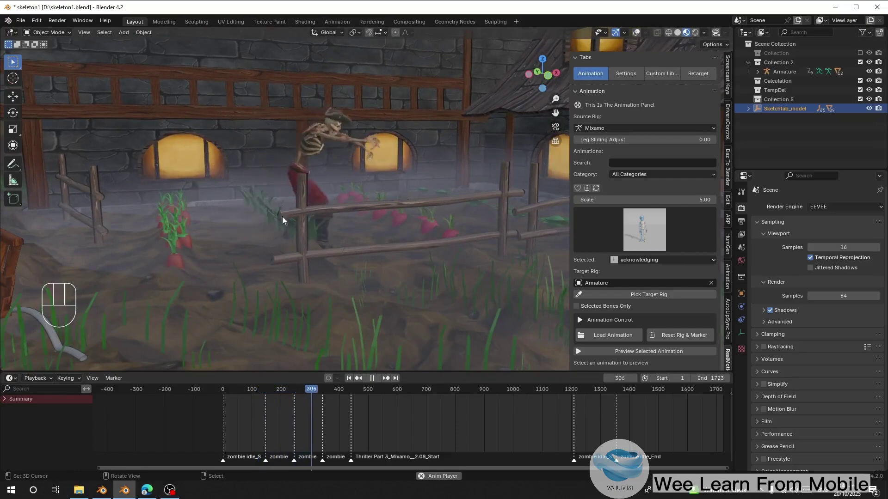
pyautogui.moveTo(282, 215); pyautogui.dragTo(191, 238, button='middle')
pyautogui.press('space')
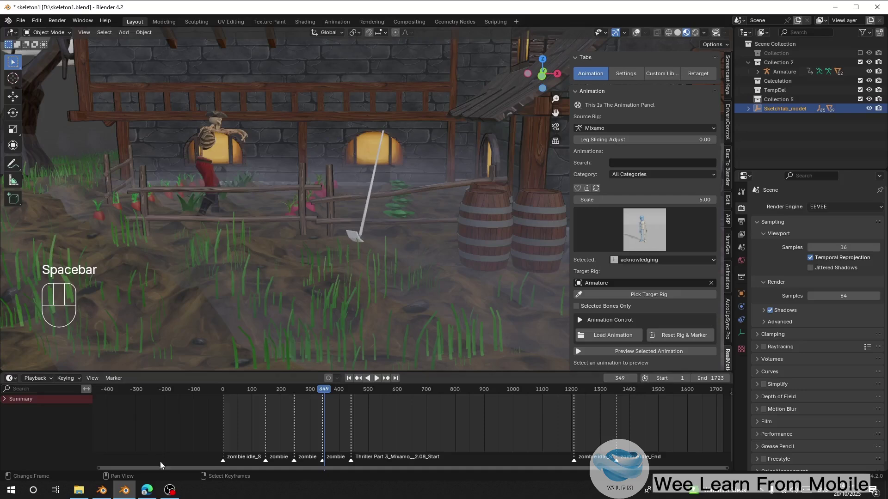
# Switch to the browser, preview the Halloween monsters tutorial video up to 4:40, and bring up the Mixamo page
pyautogui.click(150, 492)
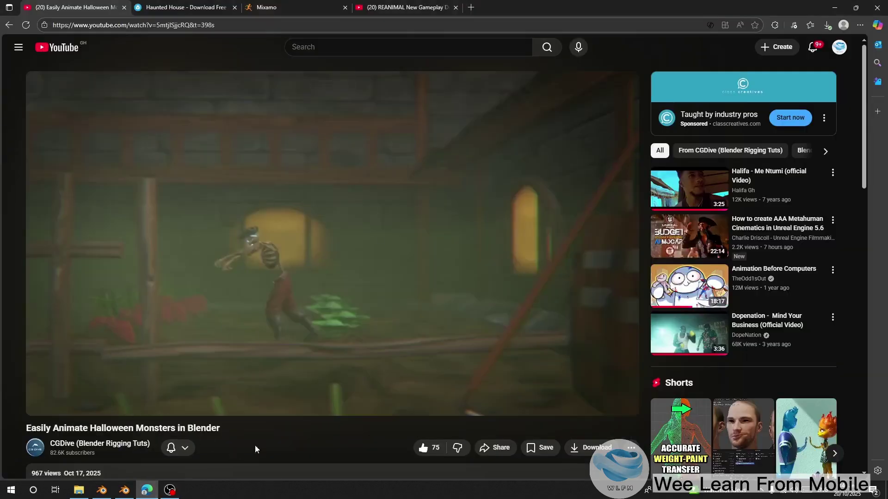
pyautogui.click(251, 339)
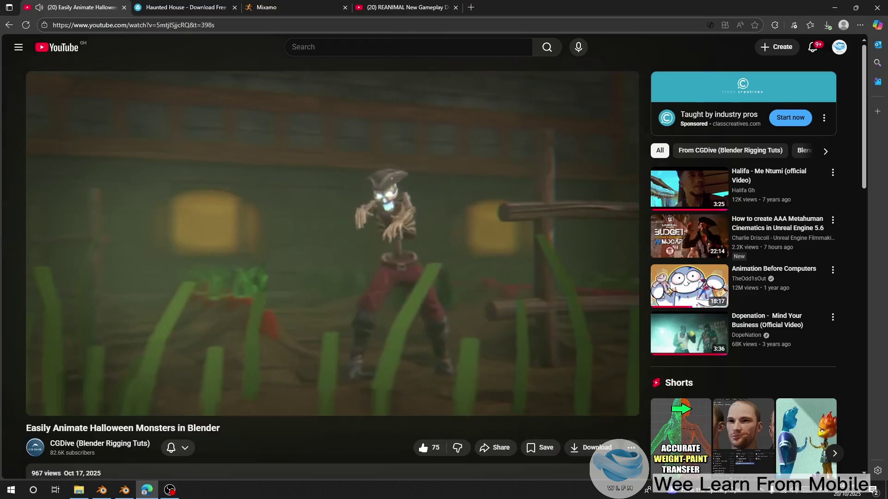
pyautogui.click(169, 371)
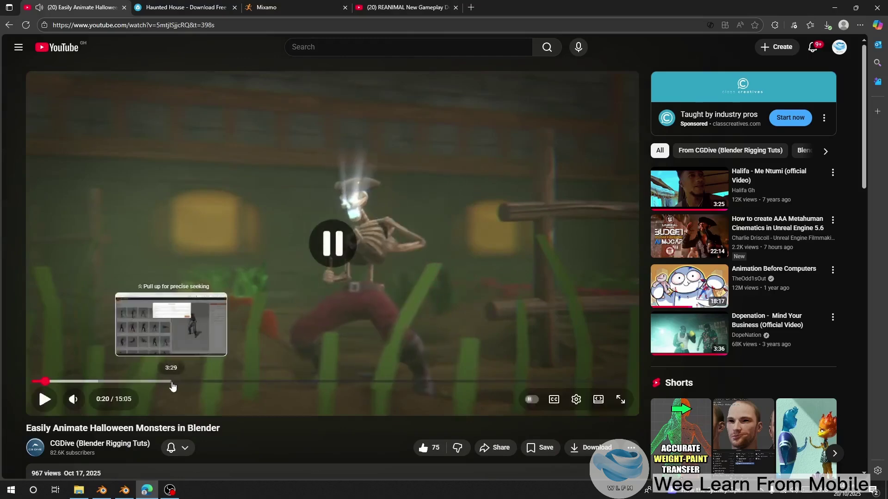
pyautogui.click(187, 355)
pyautogui.click(217, 381)
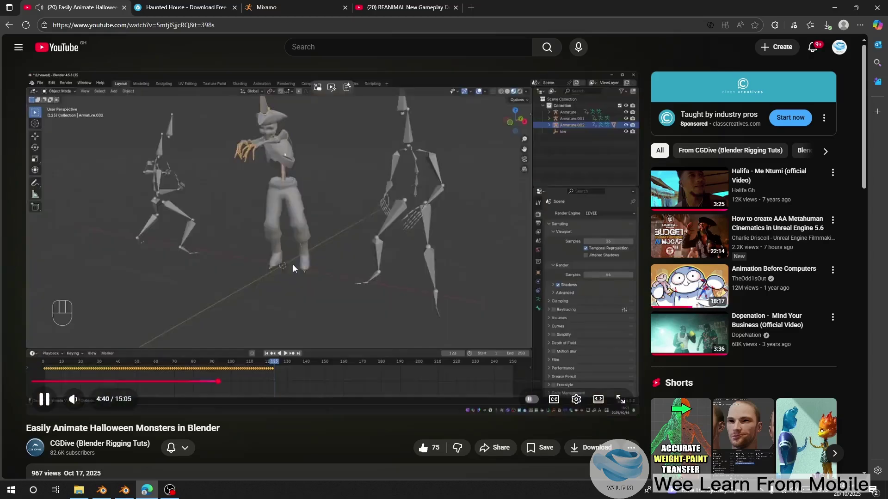
pyautogui.click(268, 7)
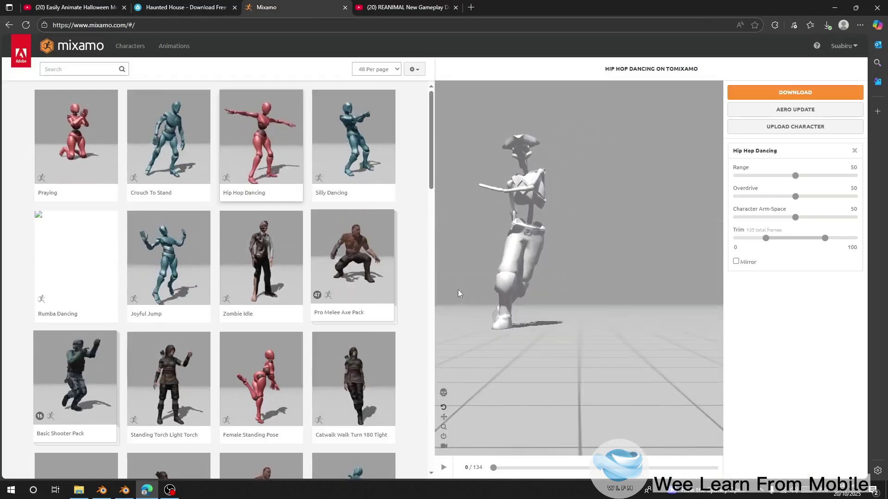
# Switch to the unsaved Blender 4.5 scene and import fromMixamo.fbx into Collection 2 with the RealMotionPro FBX importer
pyautogui.hotkey('alt', 'Tab')
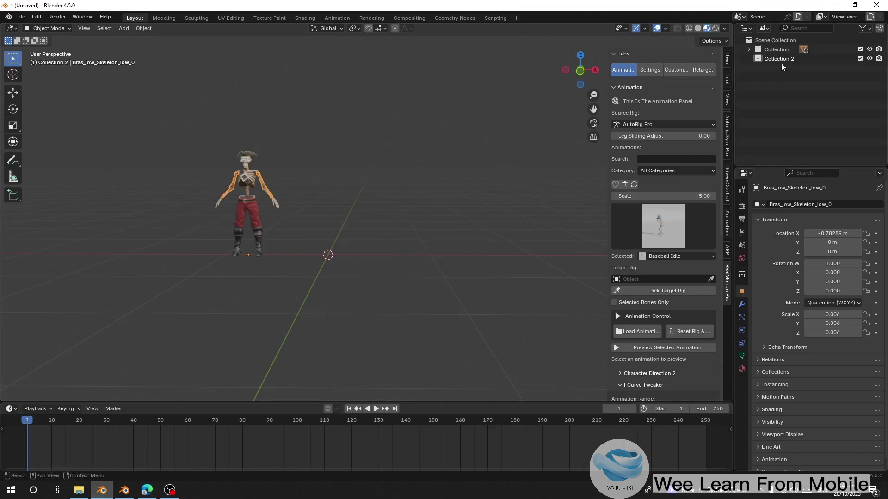
pyautogui.click(21, 18)
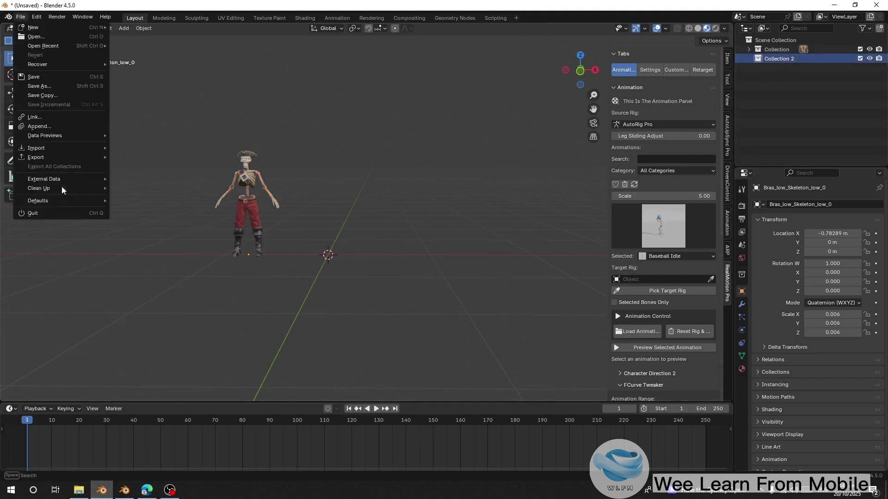
pyautogui.moveTo(54, 149)
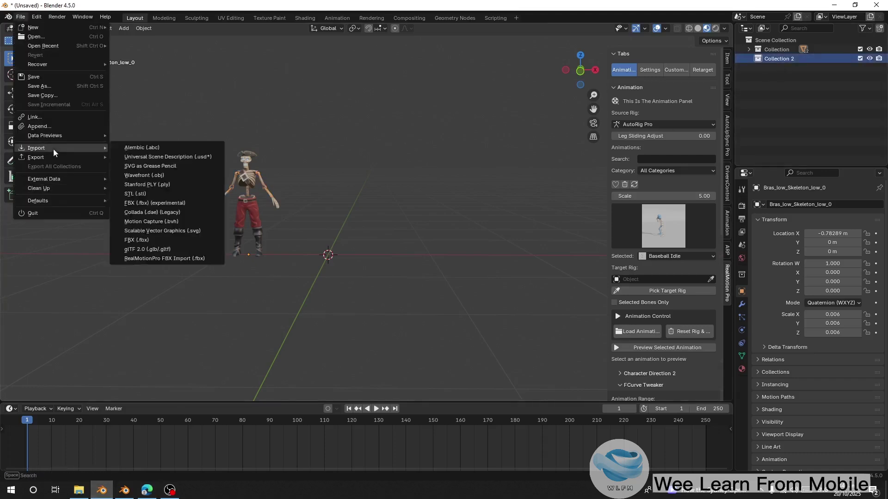
pyautogui.click(157, 258)
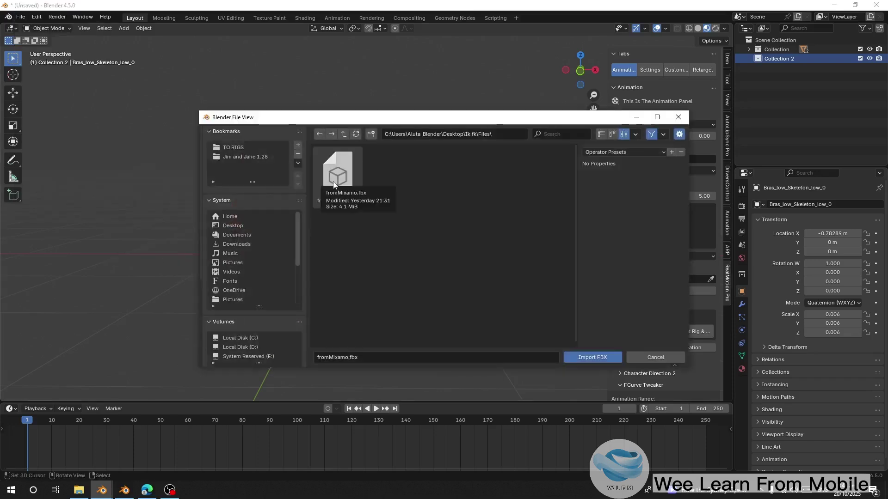
pyautogui.doubleClick(333, 181)
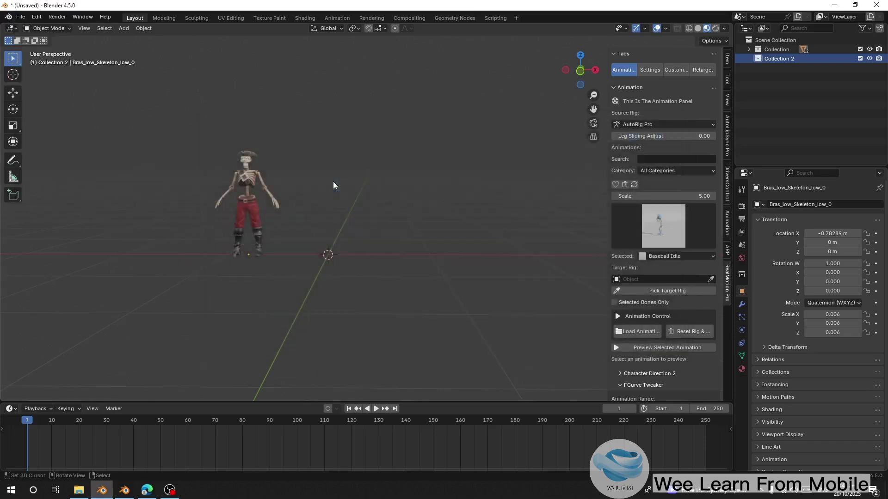
pyautogui.click(147, 490)
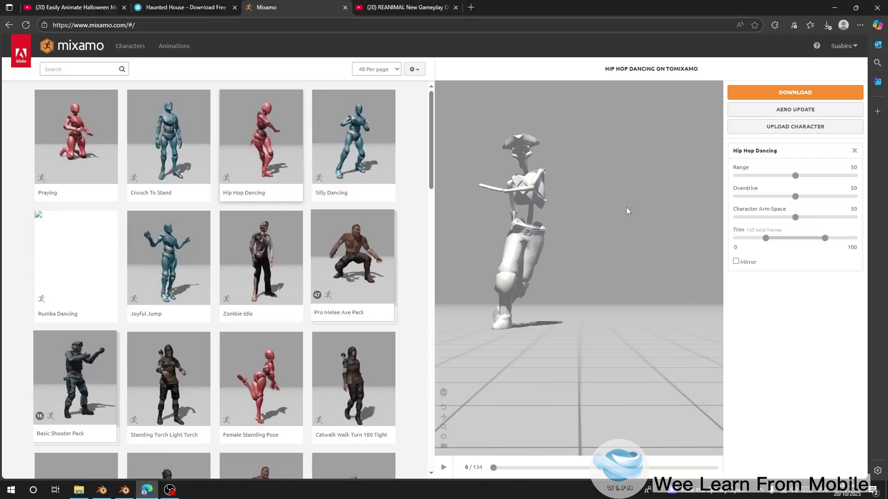
pyautogui.click(103, 491)
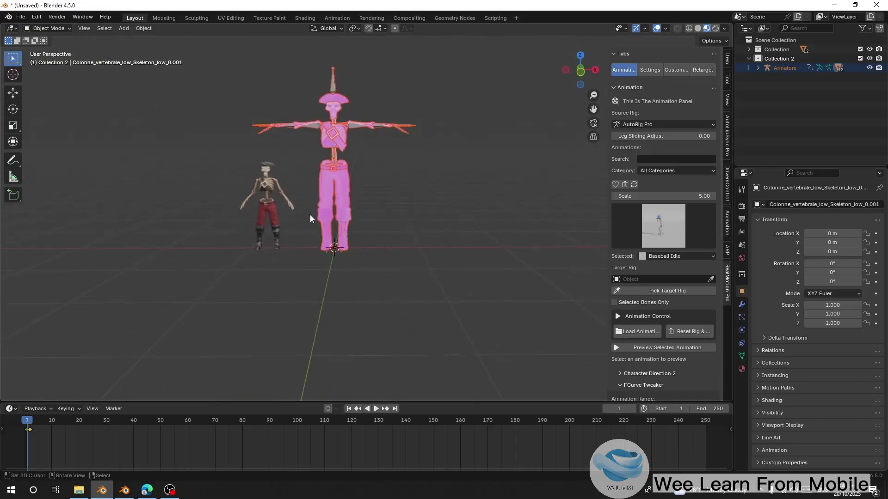
# Link the small original skeleton's materials to the imported untextured character
pyautogui.click(278, 222)
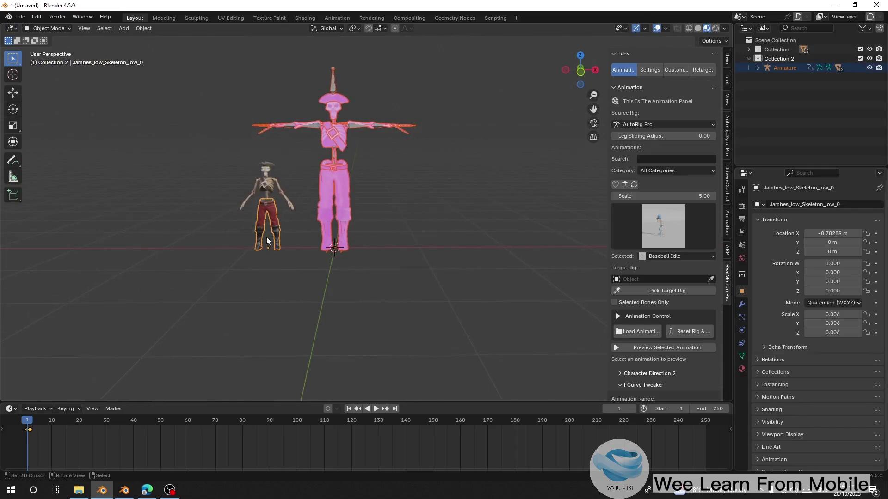
pyautogui.hotkey('ctrl', 'l')
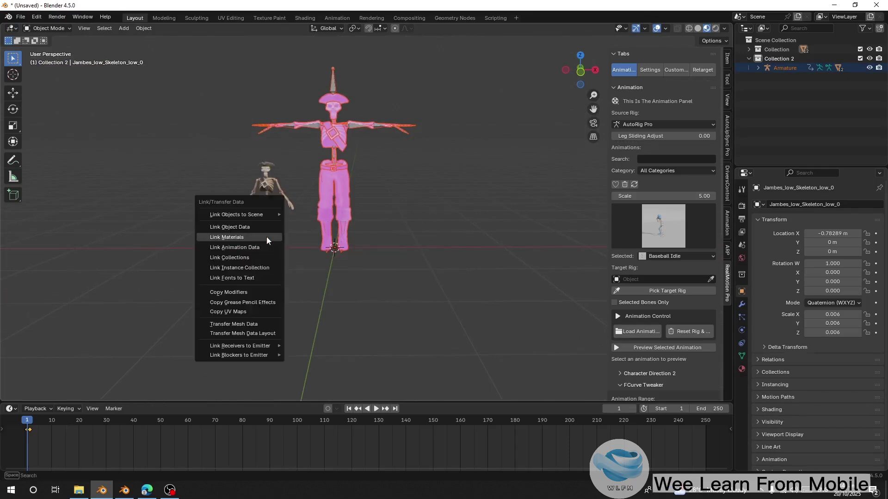
pyautogui.click(266, 237)
pyautogui.scroll(6, 347, 211)
pyautogui.scroll(-2, 353, 212)
pyautogui.keyDown('shift'); pyautogui.moveTo(118, 113); pyautogui.dragTo(179, 193, button='middle'); pyautogui.keyUp('shift')
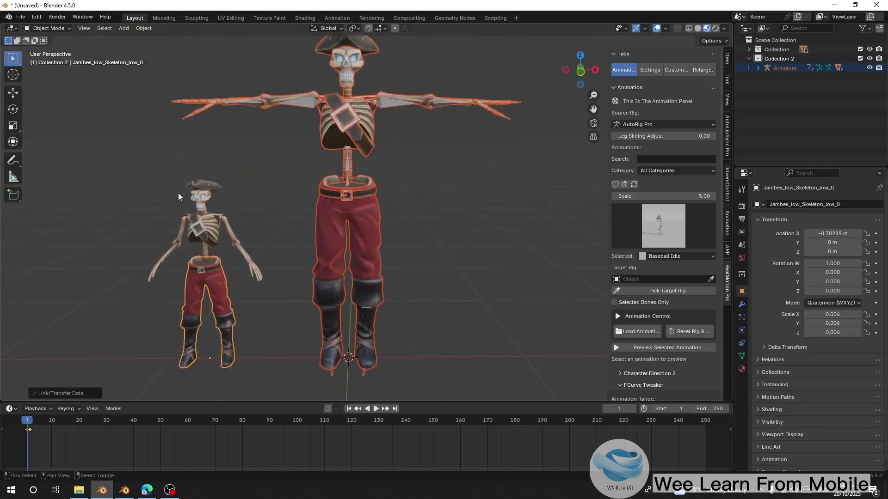
# Clear the selection and exclude the original skeleton's collection from the view layer
pyautogui.click(154, 244)
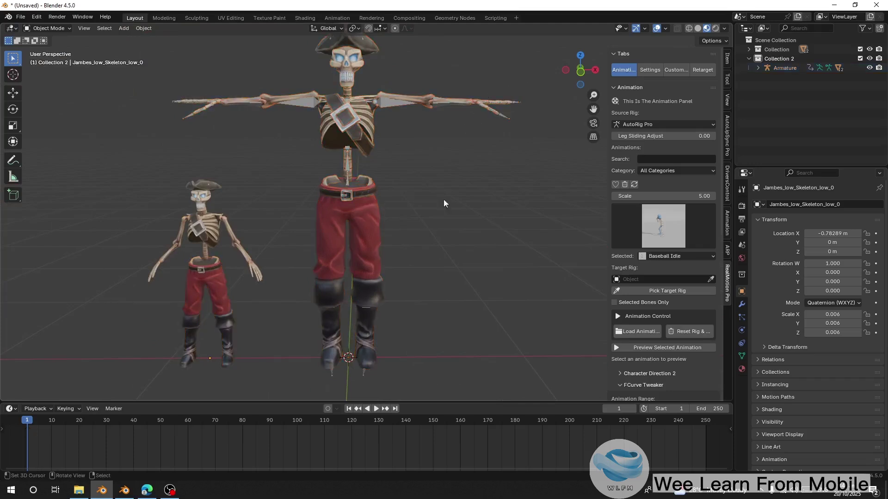
pyautogui.click(859, 49)
pyautogui.scroll(-6, 312, 212)
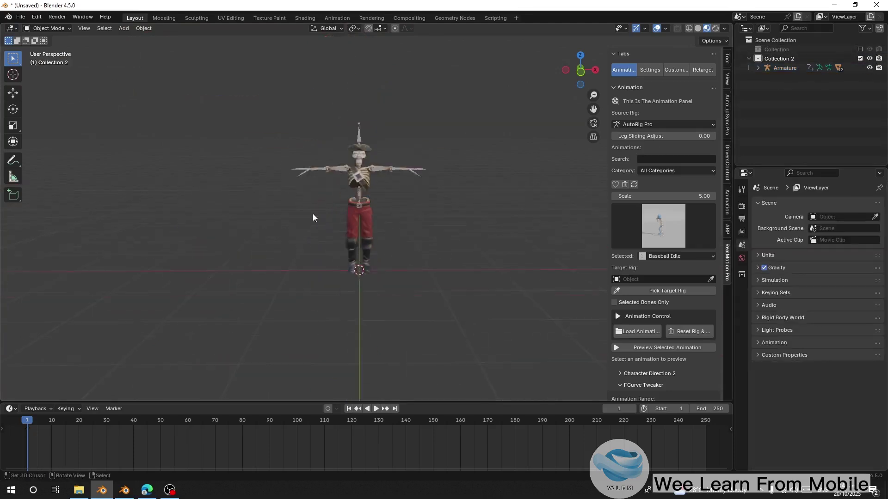
# Select the imported armature, widen the add-on sidebar, and reset the rig and its markers
pyautogui.scroll(5, 313, 213)
pyautogui.click(351, 54)
pyautogui.scroll(-2, 351, 66)
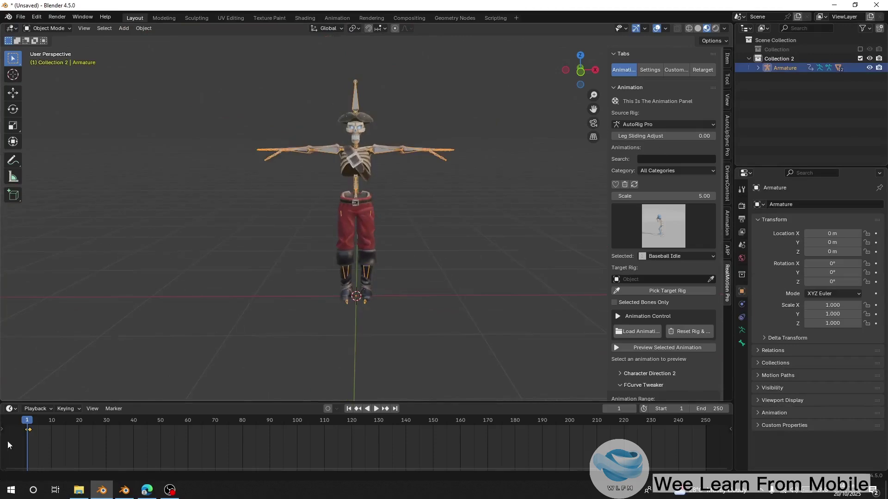
pyautogui.moveTo(608, 113); pyautogui.dragTo(562, 114)
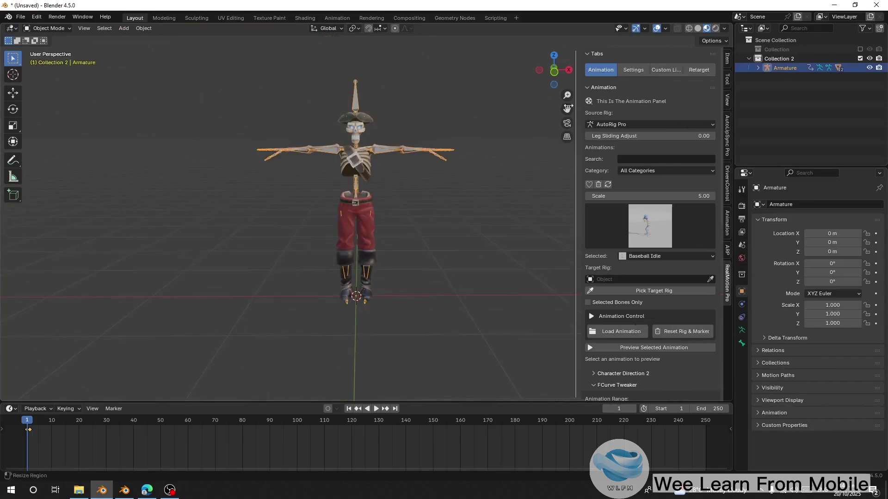
pyautogui.scroll(-5, 625, 314)
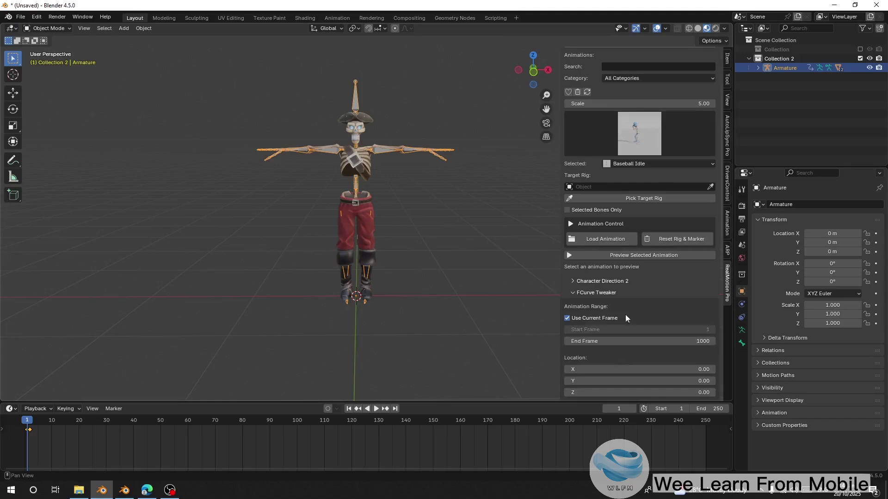
pyautogui.click(663, 241)
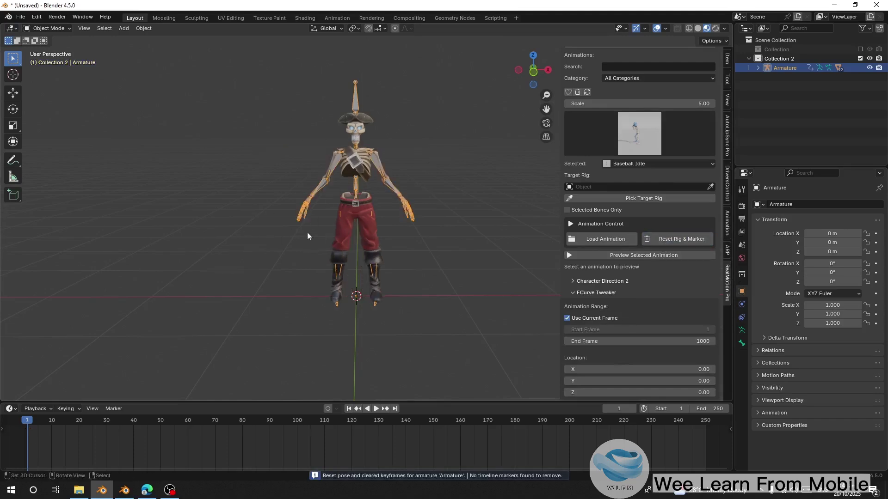
# Set the source rig to Mixamo with Armature as the target rig, and load the "walking" animation onto it
pyautogui.scroll(5, 596, 139)
pyautogui.click(596, 125)
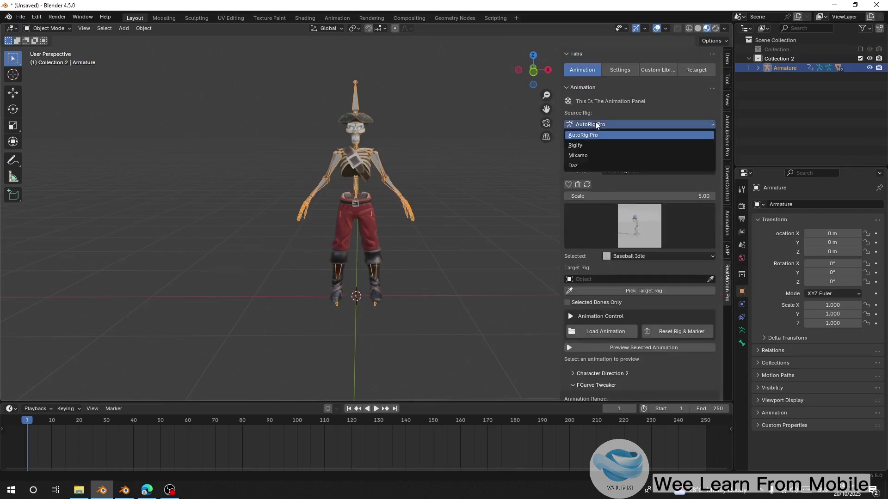
pyautogui.click(584, 155)
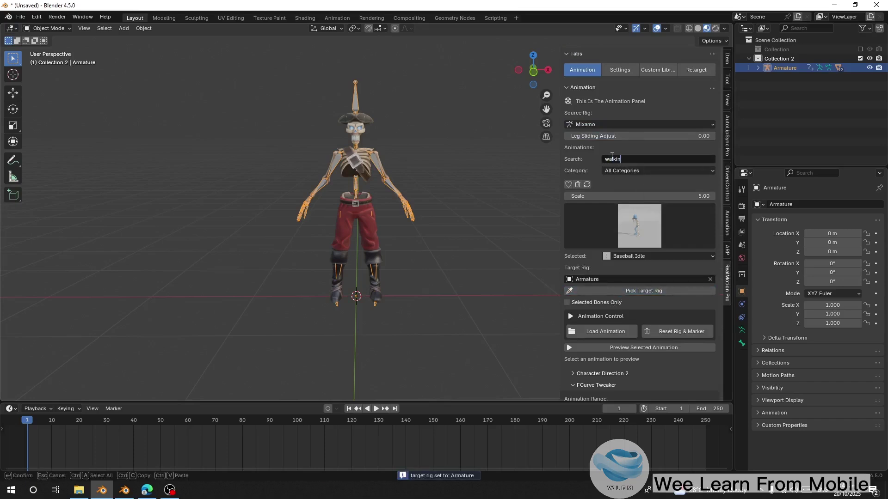
pyautogui.press('Return')
pyautogui.click(595, 330)
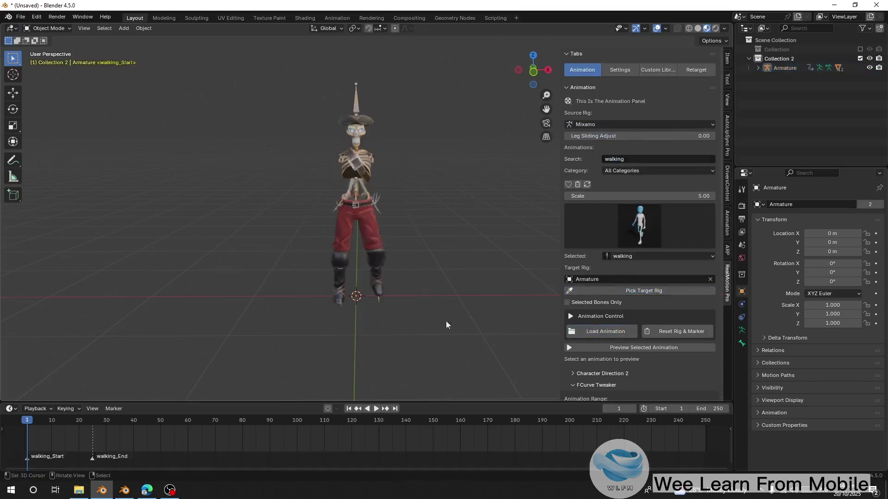
# Play the walking animation briefly from a side view to check the arm pose
pyautogui.moveTo(21, 433); pyautogui.dragTo(44, 441)
pyautogui.moveTo(409, 243); pyautogui.dragTo(306, 240, button='middle')
pyautogui.rightClick(303, 106)
pyautogui.press('space')
pyautogui.press('space')
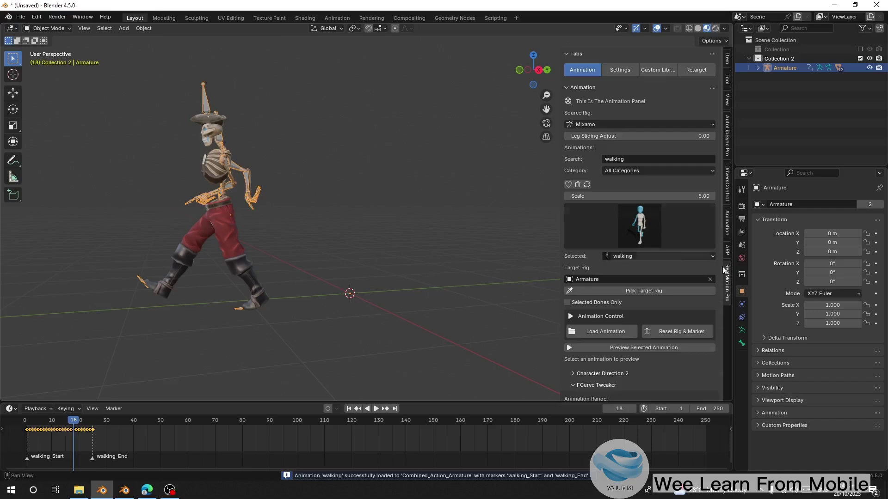
# Enable Use Markers and calculate the Virtual T-pose rest pose for frames 1 to 25
pyautogui.scroll(-4, 658, 349)
pyautogui.moveTo(238, 240); pyautogui.dragTo(295, 240, button='middle')
pyautogui.scroll(-6, 638, 351)
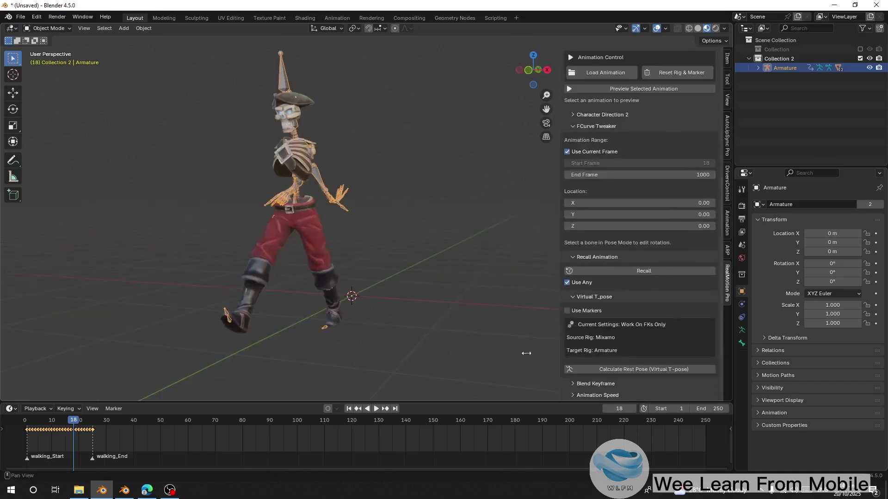
pyautogui.click(591, 314)
pyautogui.scroll(-5, 606, 304)
pyautogui.click(568, 297)
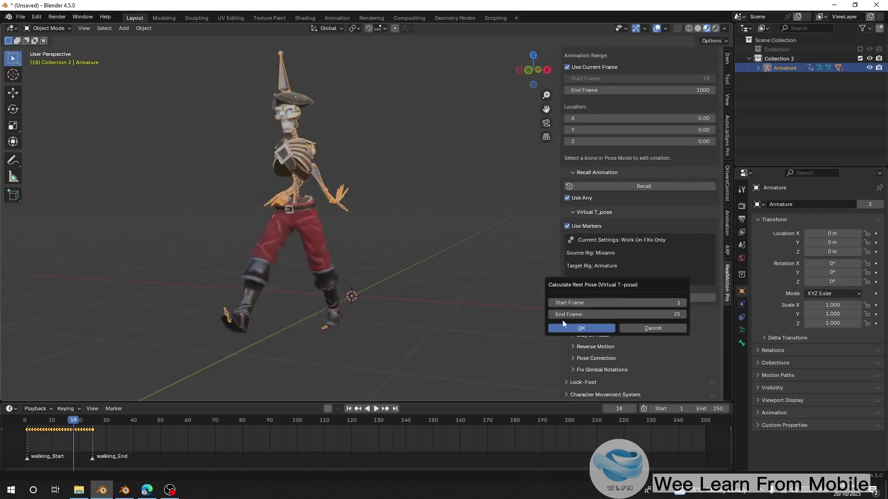
pyautogui.press('Return')
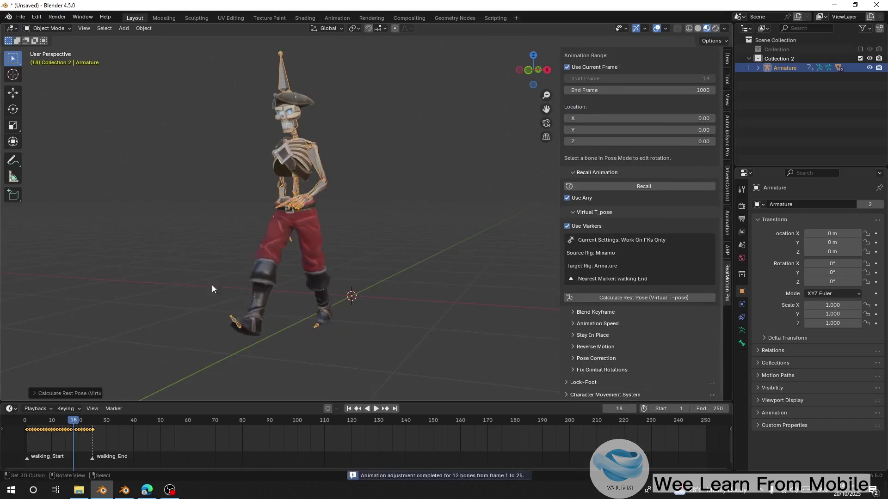
# Scrub and replay the corrected walk from the front and side to review the motion
pyautogui.moveTo(211, 289); pyautogui.dragTo(191, 393, button='middle')
pyautogui.moveTo(71, 428); pyautogui.dragTo(39, 428)
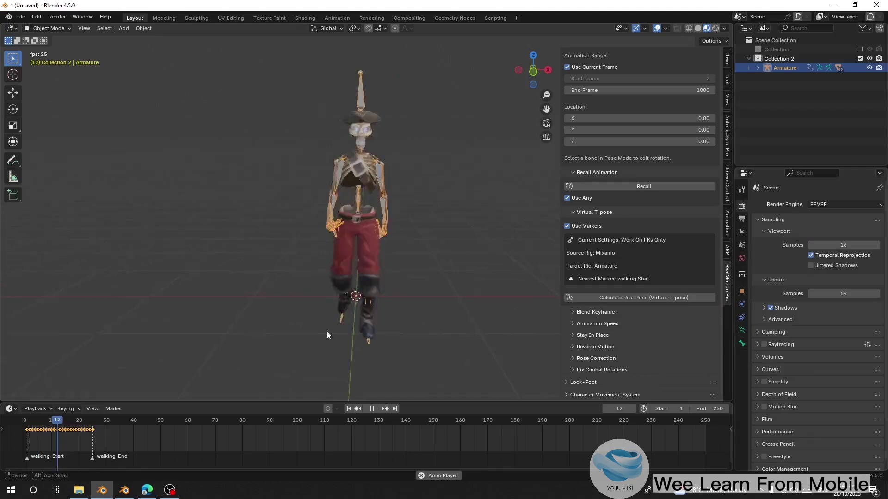
pyautogui.click(28, 431)
pyautogui.moveTo(308, 301); pyautogui.dragTo(248, 293, button='middle')
pyautogui.press('space')
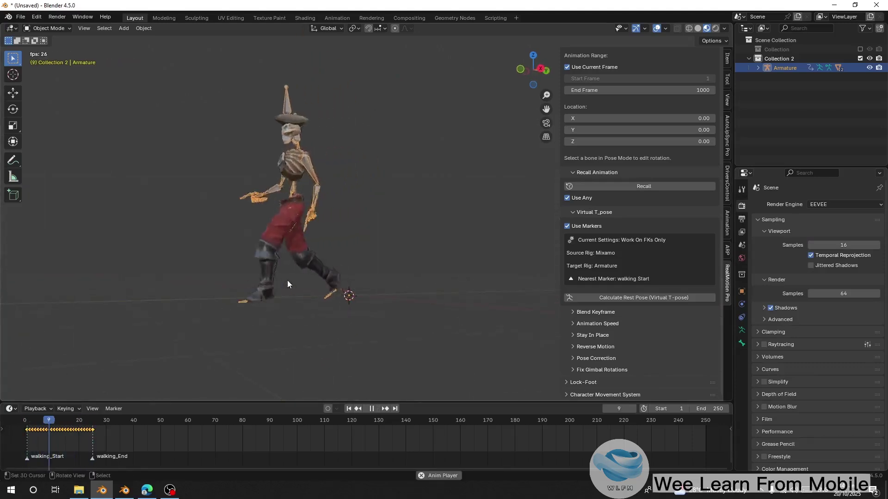
pyautogui.press('space')
pyautogui.click(27, 449)
pyautogui.press('space')
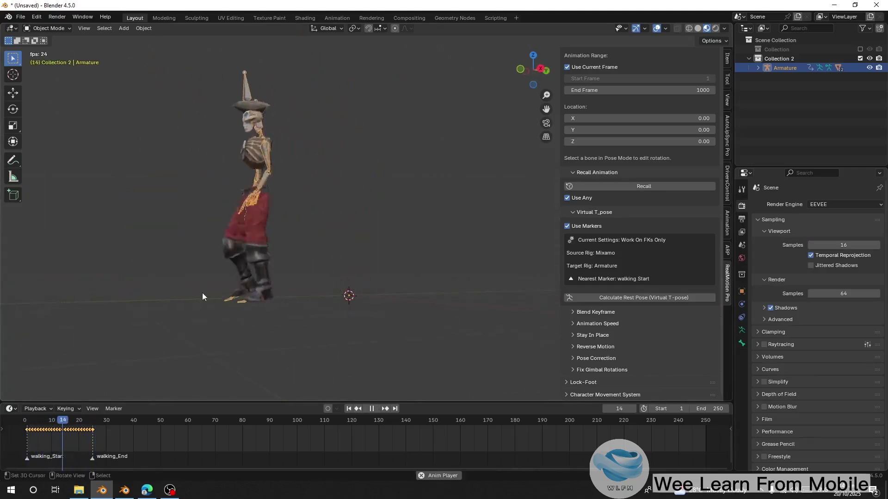
pyautogui.press('space')
pyautogui.moveTo(209, 277); pyautogui.dragTo(287, 301, button='middle')
# Return to the first frame and reset the armature's pose, clearing the walking keyframes and markers
pyautogui.click(349, 409)
pyautogui.scroll(10, 623, 181)
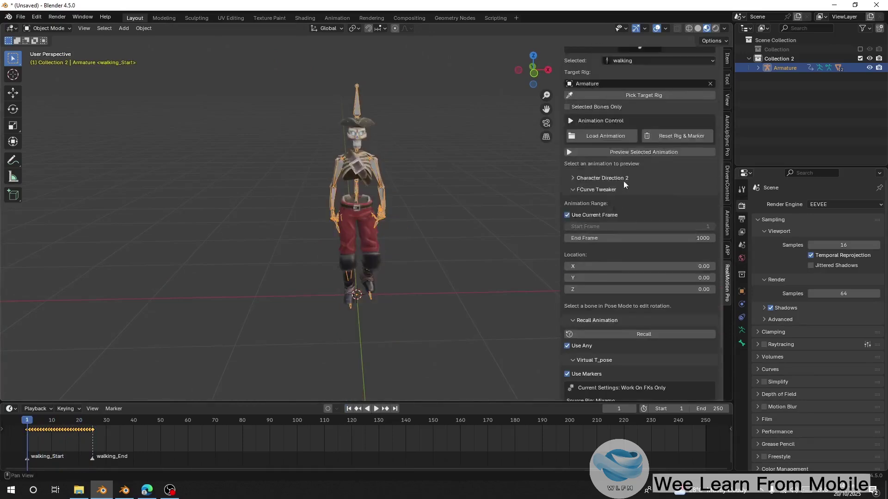
pyautogui.click(654, 248)
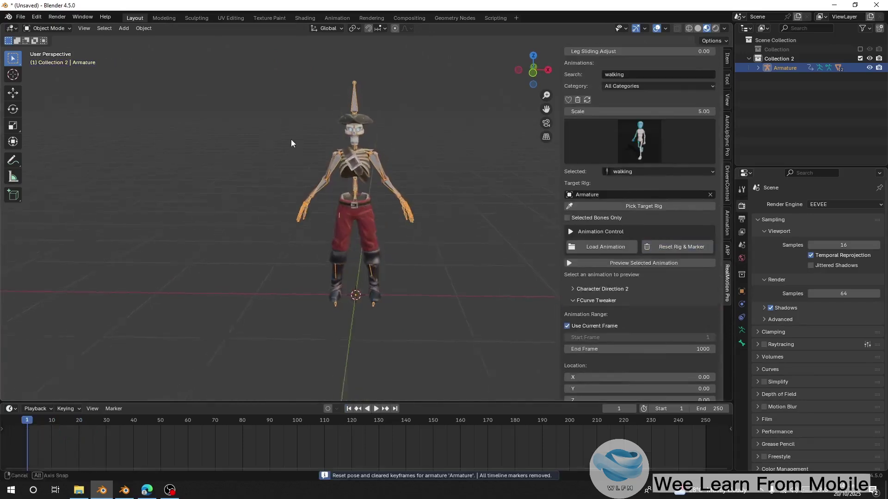
# Set the RealMotion Pro rig choice to Mixamo in its settings and import the T-pose rig for the armature
pyautogui.scroll(4, 629, 253)
pyautogui.scroll(1, 630, 253)
pyautogui.click(615, 71)
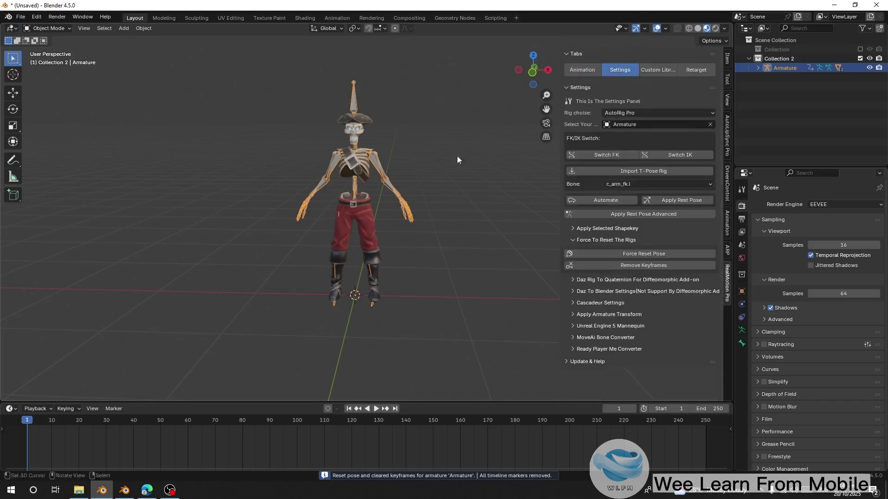
pyautogui.click(619, 113)
pyautogui.click(614, 135)
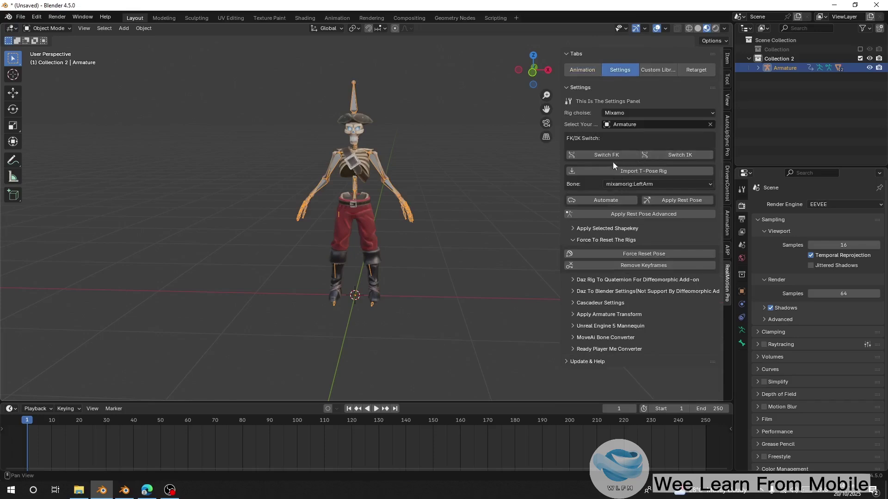
pyautogui.click(610, 169)
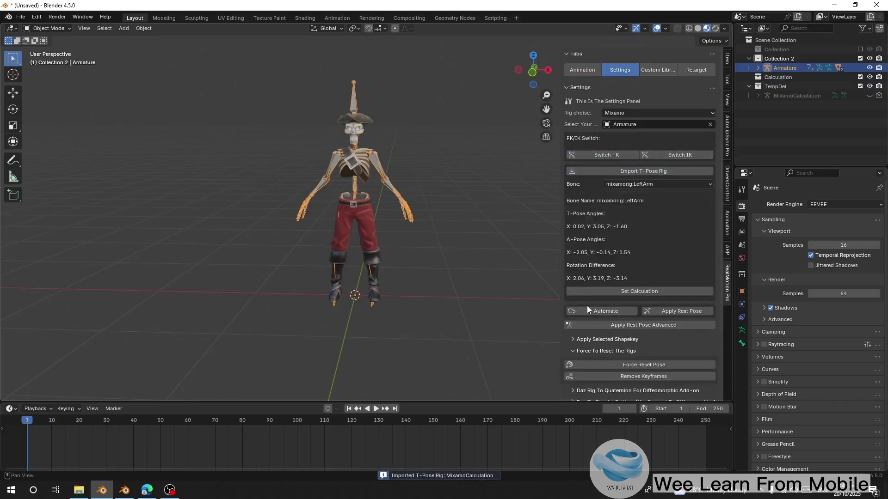
# Automate the T-pose calculation and apply the resulting pose with Apply Rest Pose Advanced
pyautogui.click(595, 309)
pyautogui.click(556, 342)
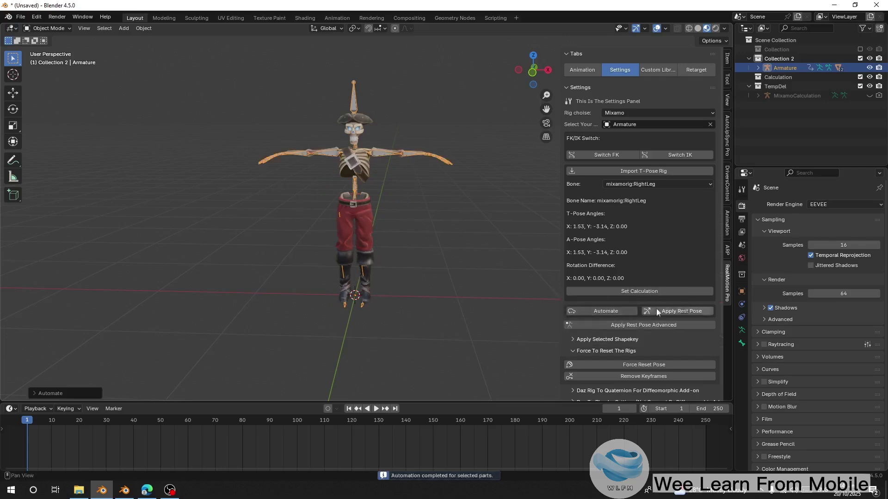
pyautogui.click(653, 326)
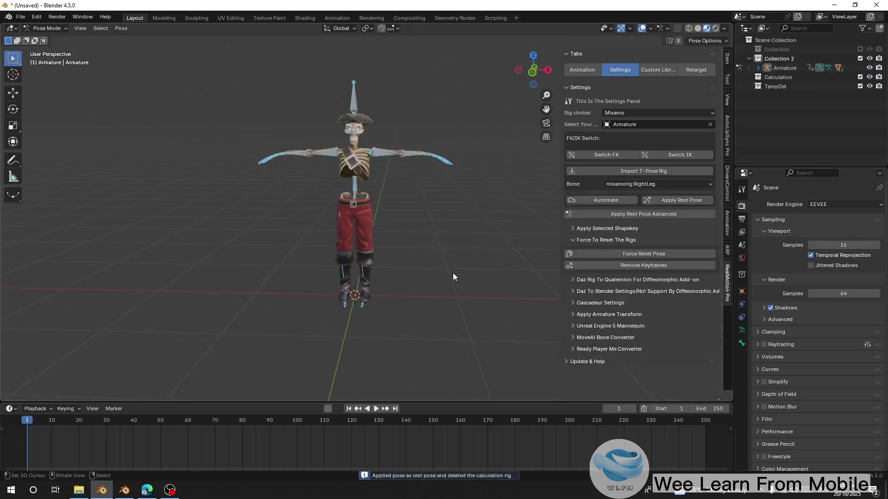
# Load the walking animation onto the armature again and play it back to check the arm motion
pyautogui.click(582, 70)
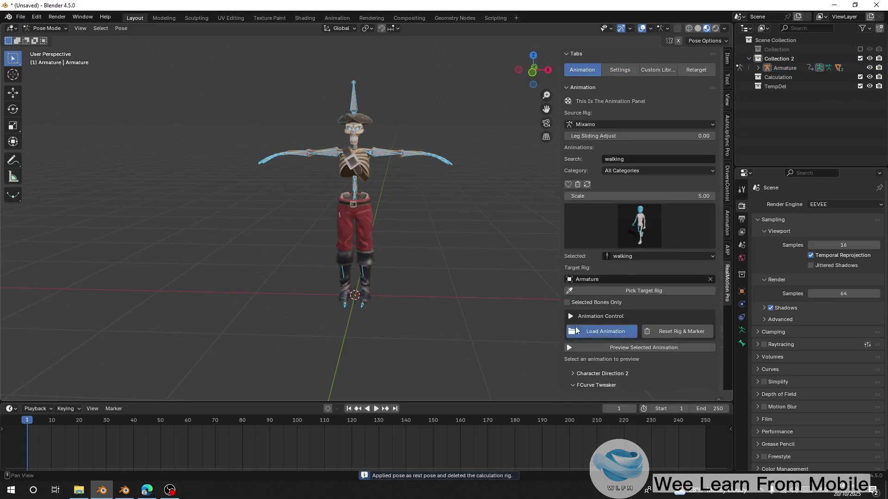
pyautogui.click(575, 330)
pyautogui.press('space')
pyautogui.moveTo(268, 323); pyautogui.dragTo(281, 311, button='middle')
pyautogui.press('space')
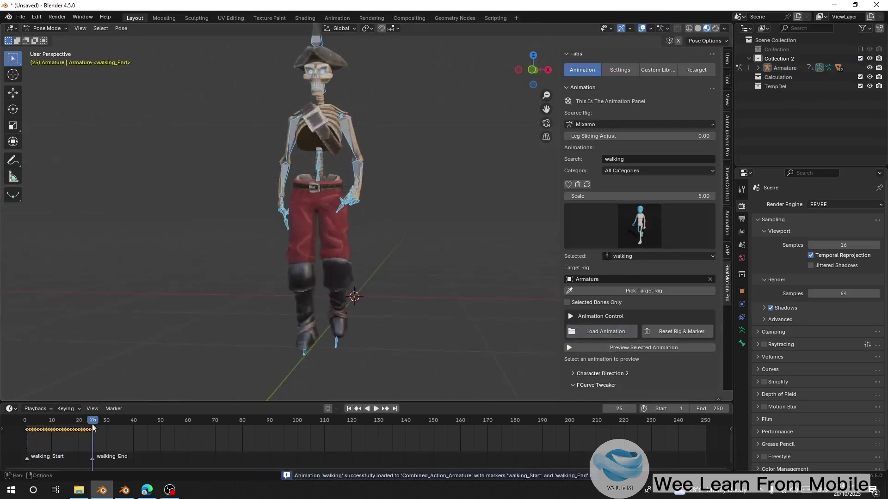
pyautogui.press('space')
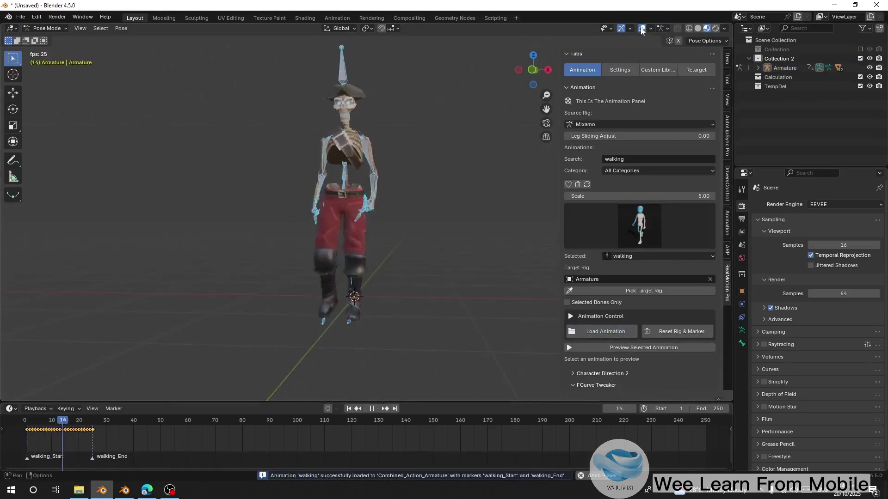
pyautogui.press('space')
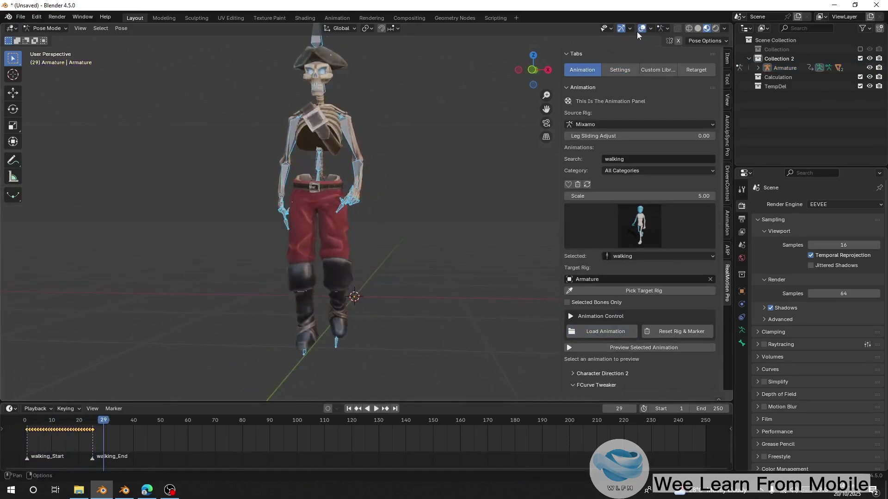
# Switch to the browser and watch the opening of the YouTube video on animating Halloween monsters as reference
pyautogui.hotkey('alt', 'Tab')
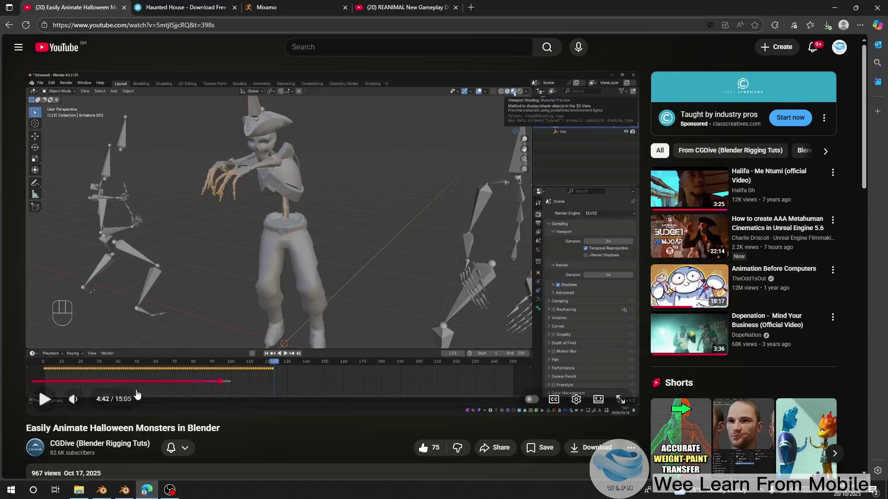
pyautogui.click(37, 381)
pyautogui.click(42, 400)
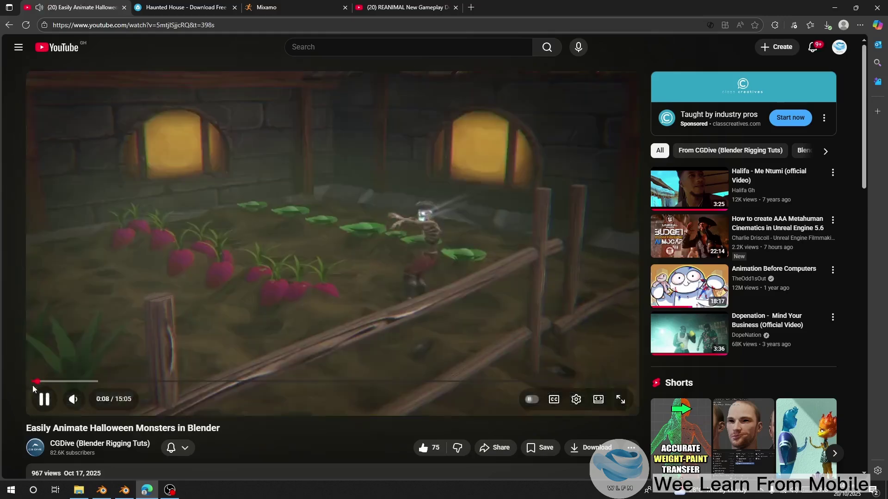
pyautogui.click(29, 382)
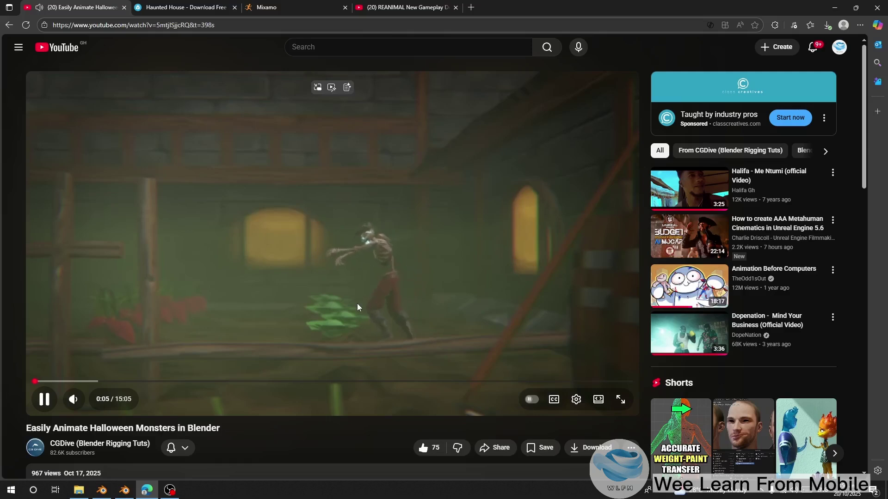
pyautogui.moveTo(46, 381); pyautogui.dragTo(41, 381)
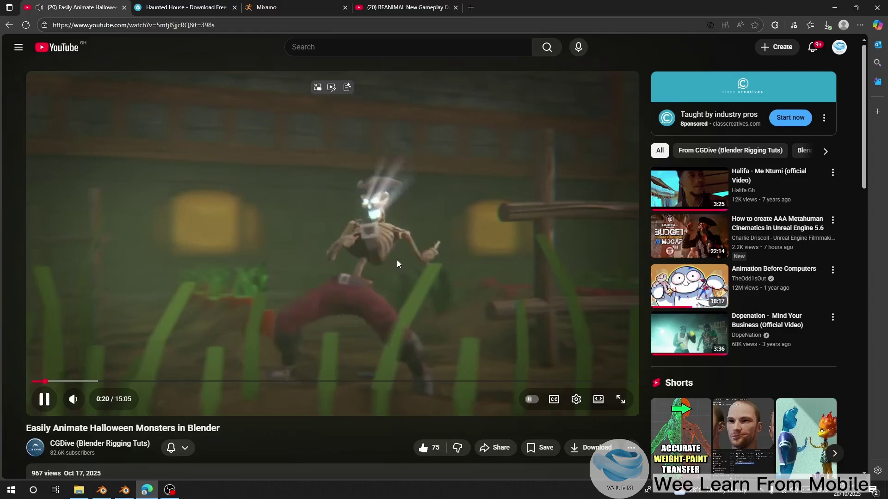
pyautogui.click(385, 253)
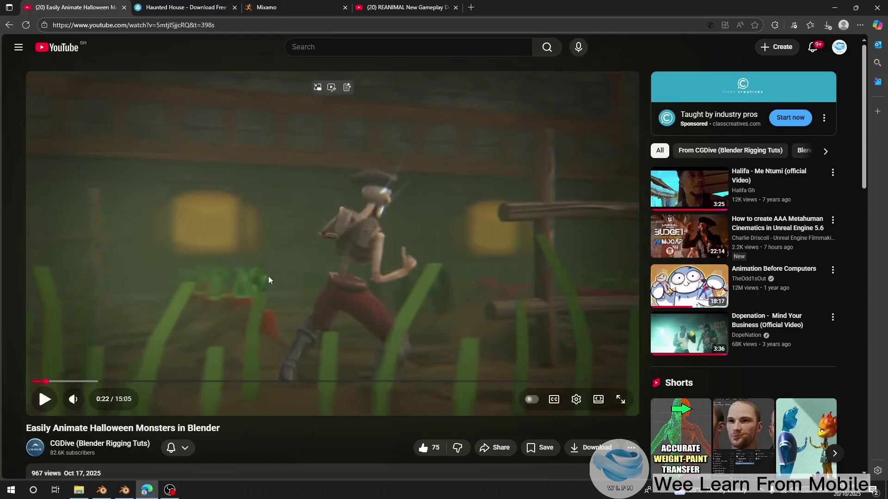
# Search Mixamo for "zombie walking" and preview the first Walking animation on the skeleton character
pyautogui.click(248, 11)
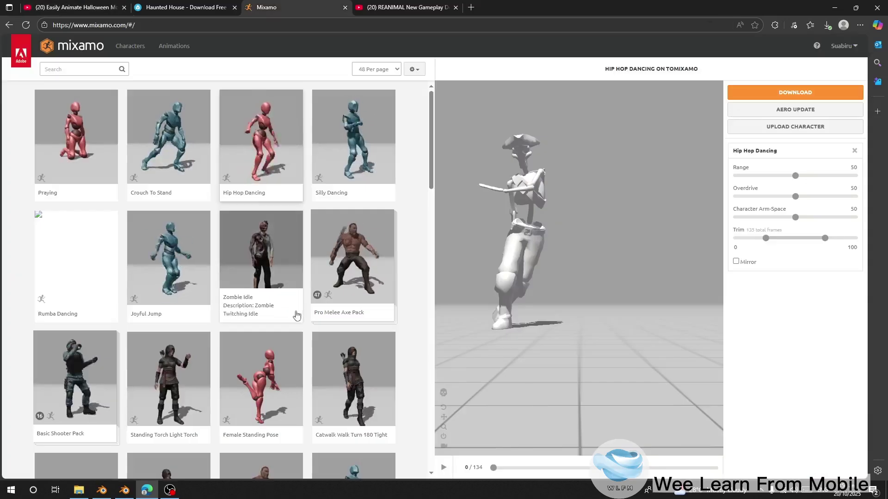
pyautogui.click(89, 68)
pyautogui.write('zo')
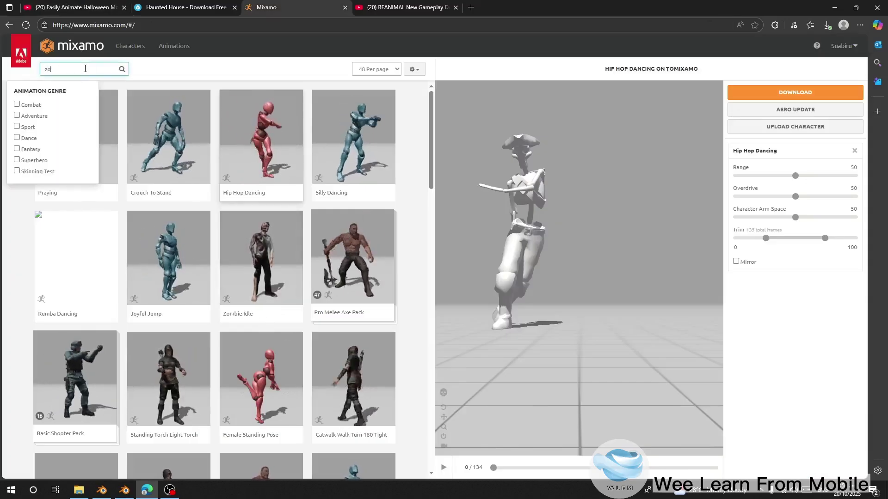
pyautogui.write('mbie walking')
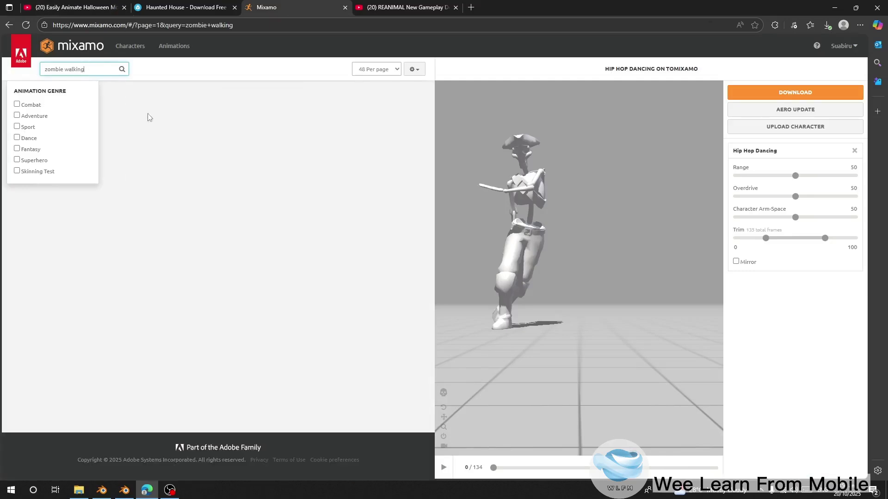
pyautogui.click(158, 72)
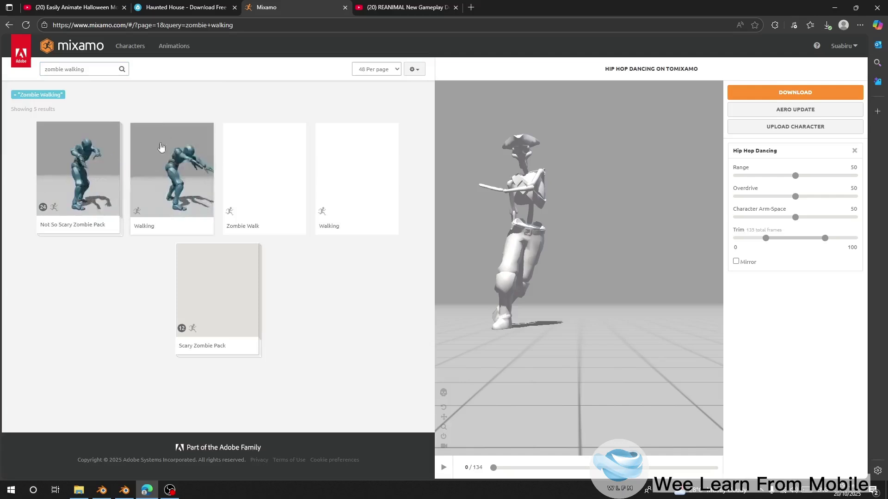
pyautogui.click(181, 174)
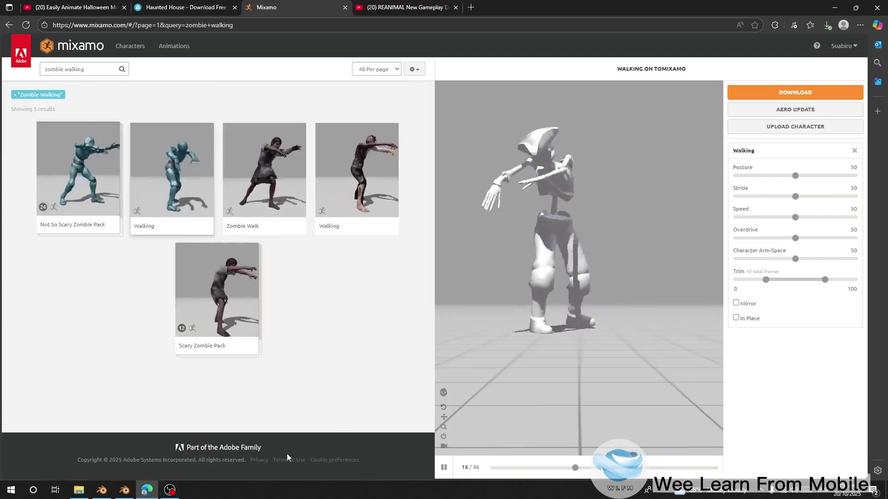
# Switch back to Blender, clear the walking animation, search the library for "zombie", and select zombie idle
pyautogui.click(106, 486)
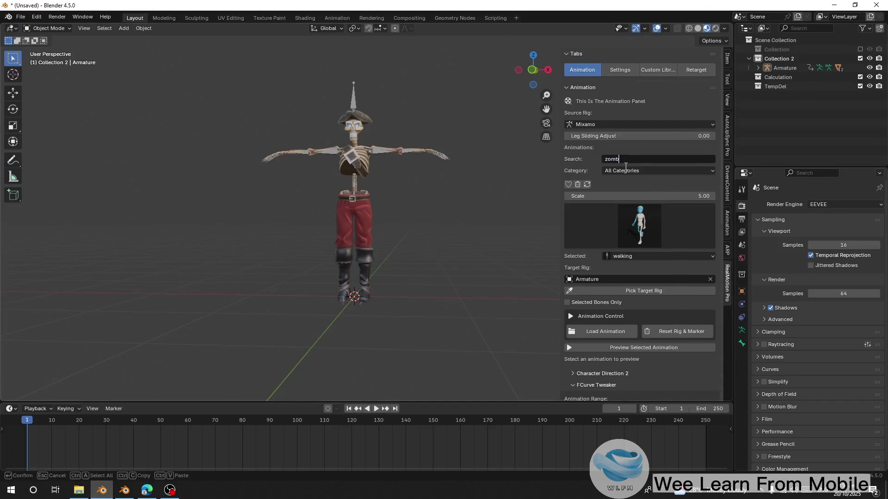
pyautogui.click(661, 236)
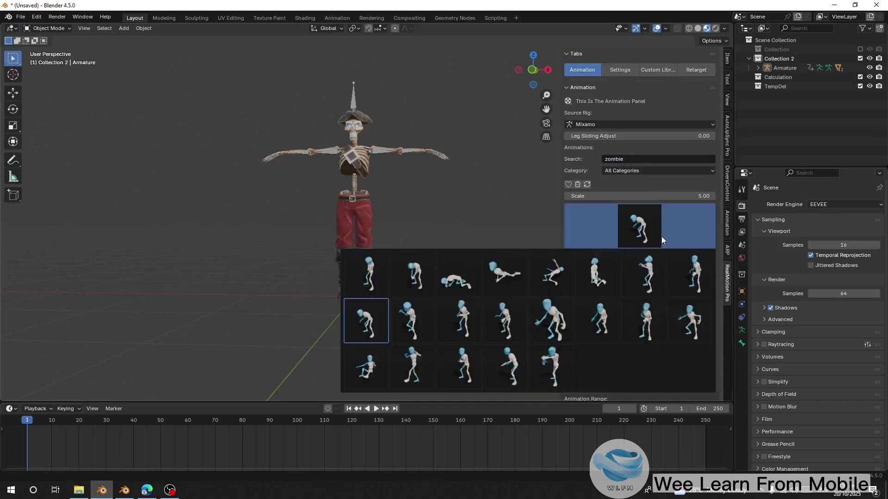
pyautogui.click(641, 255)
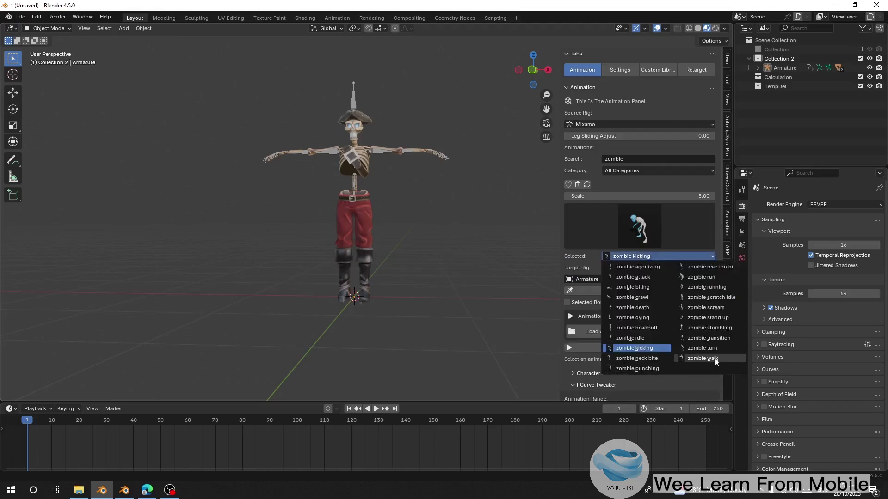
pyautogui.click(631, 338)
# Load zombie idle onto the armature, play it from different angles, and reset the rig and markers
pyautogui.moveTo(453, 231); pyautogui.dragTo(416, 203, button='middle')
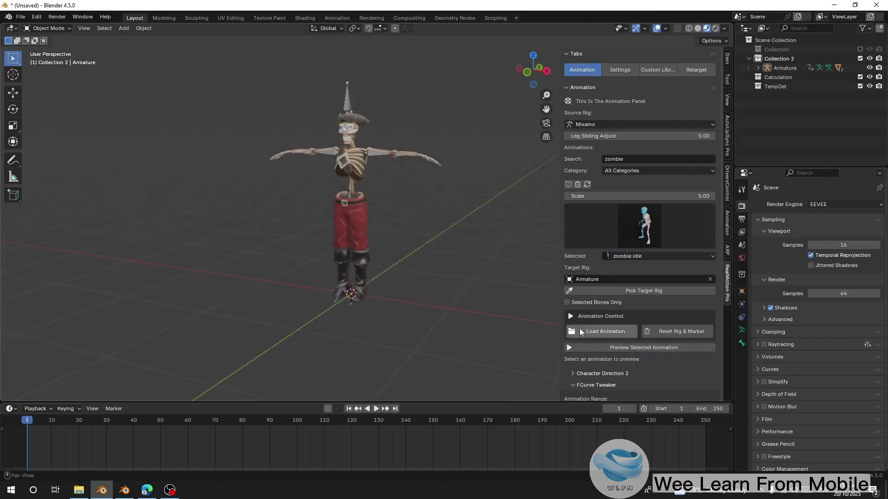
pyautogui.moveTo(364, 227); pyautogui.dragTo(411, 221, button='middle')
pyautogui.press('space')
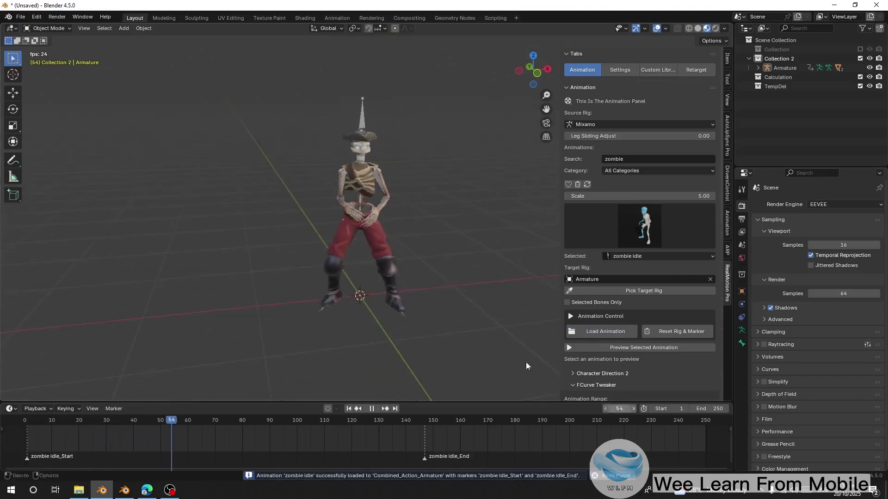
pyautogui.moveTo(357, 294); pyautogui.dragTo(338, 271, button='middle')
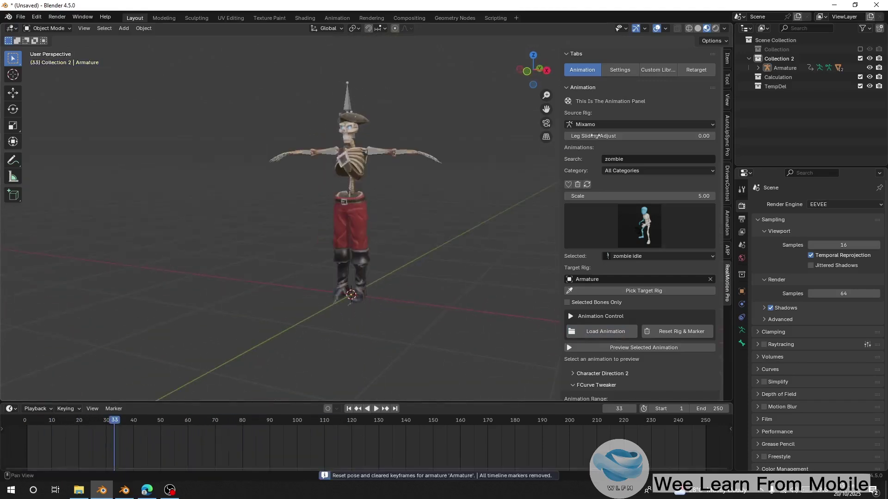
# Search the animation library for "thri" and open the RealMotion retargeting tools
pyautogui.click(631, 157)
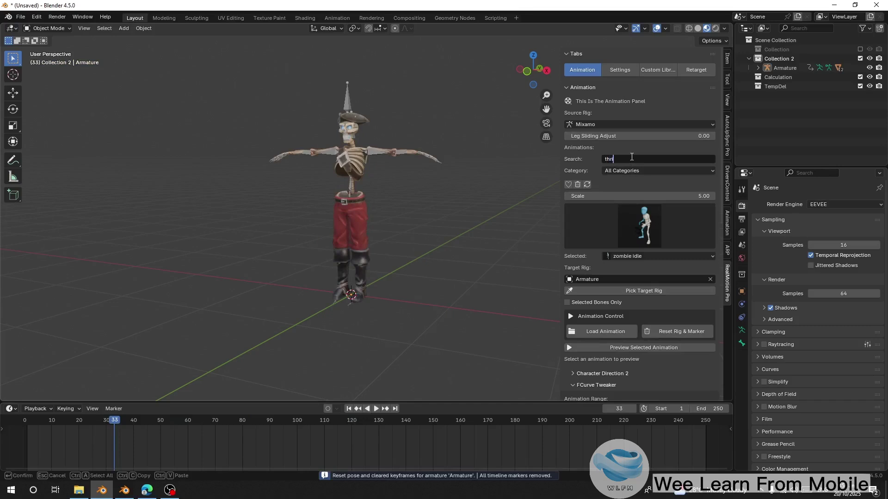
pyautogui.write('thri')
pyautogui.press('Return')
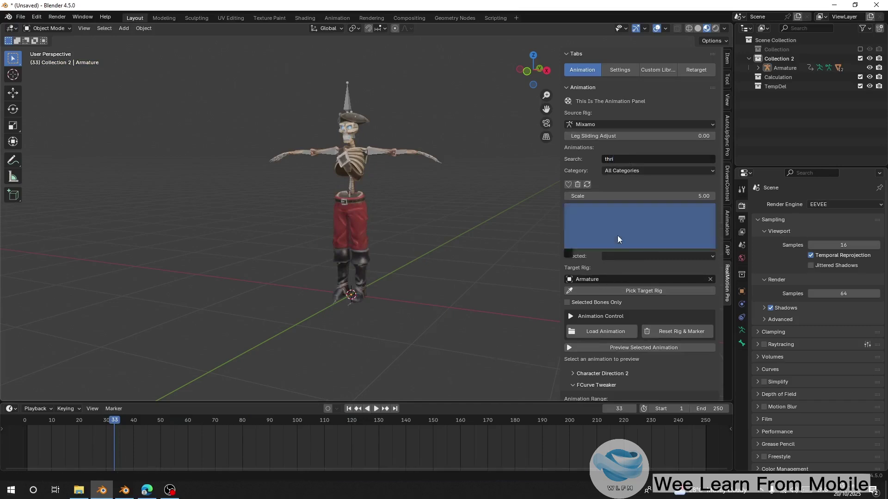
pyautogui.click(689, 71)
pyautogui.click(148, 491)
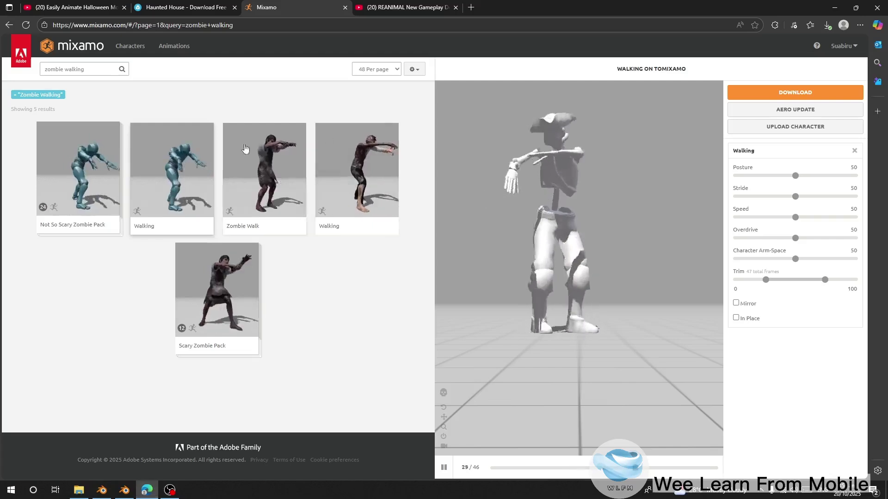
pyautogui.click(42, 72)
pyautogui.moveTo(42, 71); pyautogui.dragTo(95, 72)
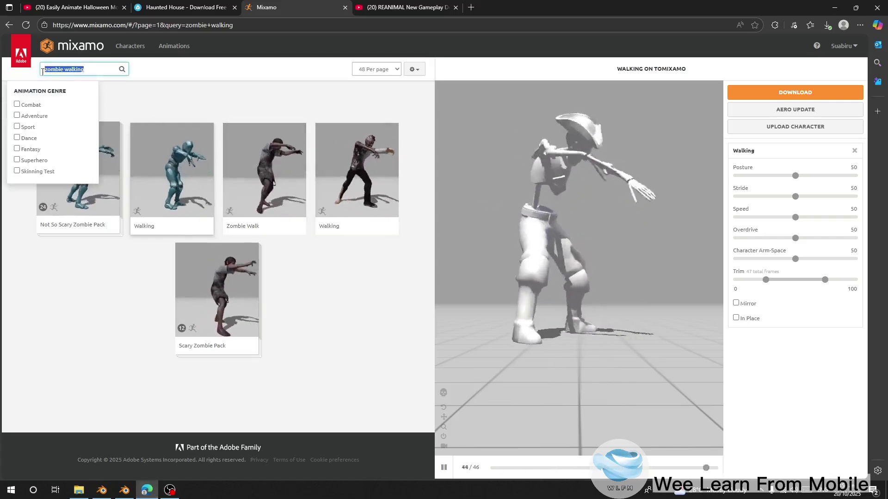
pyautogui.click(109, 491)
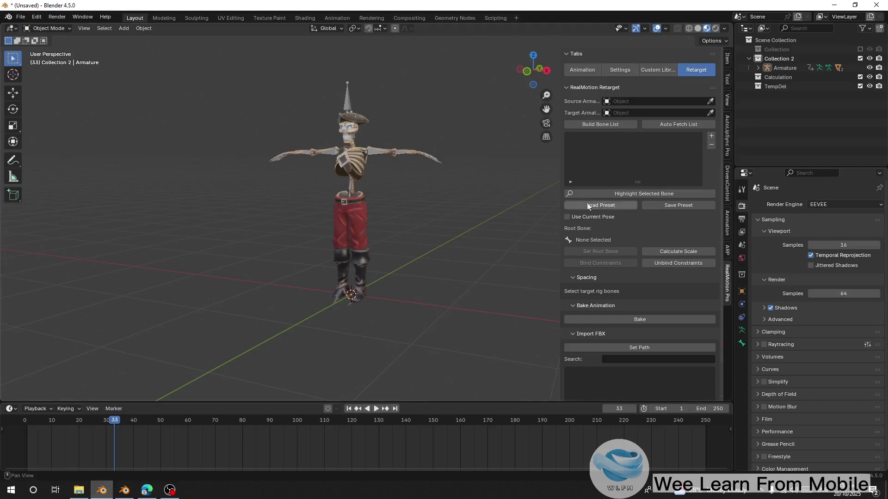
# Set the FBX path to the add-on's ExtraAnimations Mixamo folder, and search for "thril" to import Thriller Part 3.fbx
pyautogui.click(608, 311)
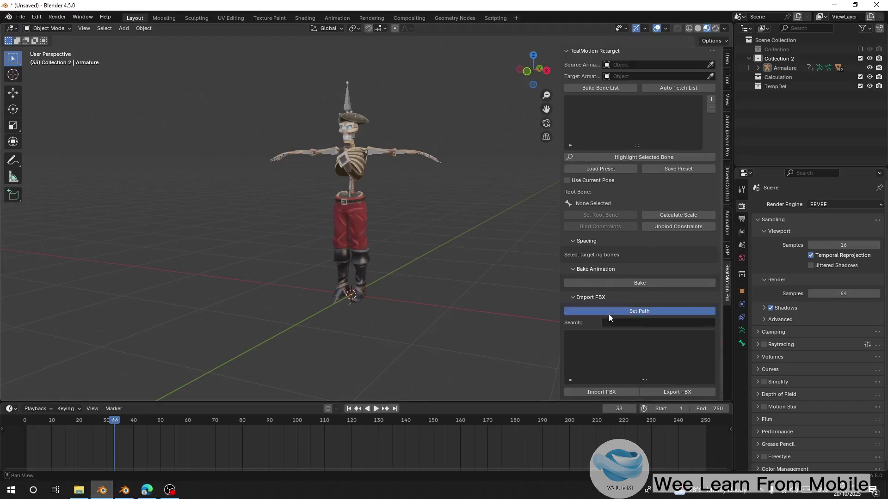
pyautogui.click(593, 358)
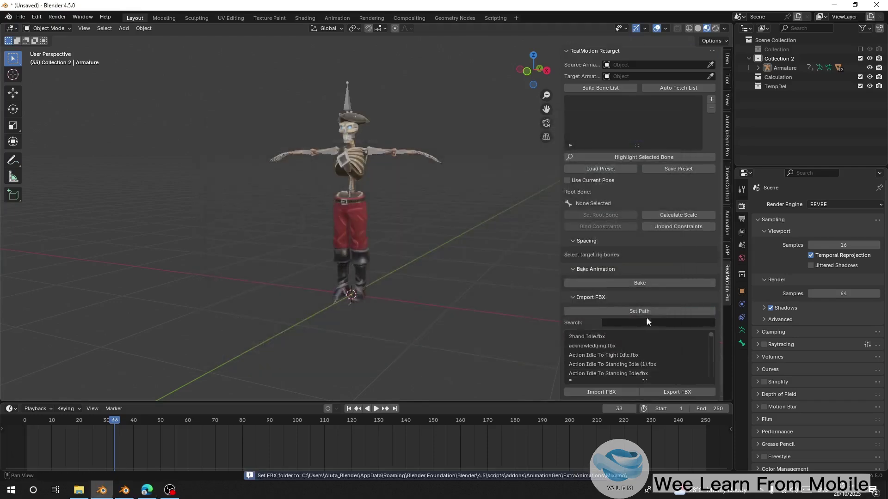
pyautogui.click(608, 323)
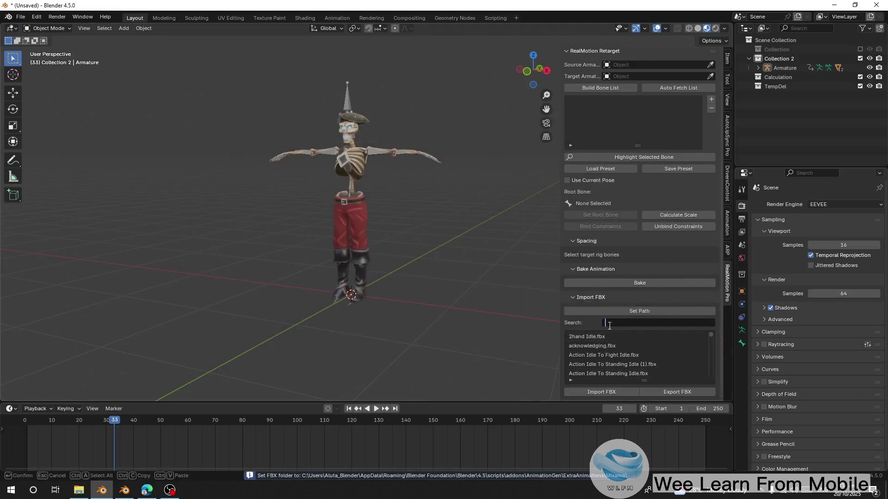
pyautogui.write('thril')
pyautogui.press('Return')
pyautogui.click(596, 364)
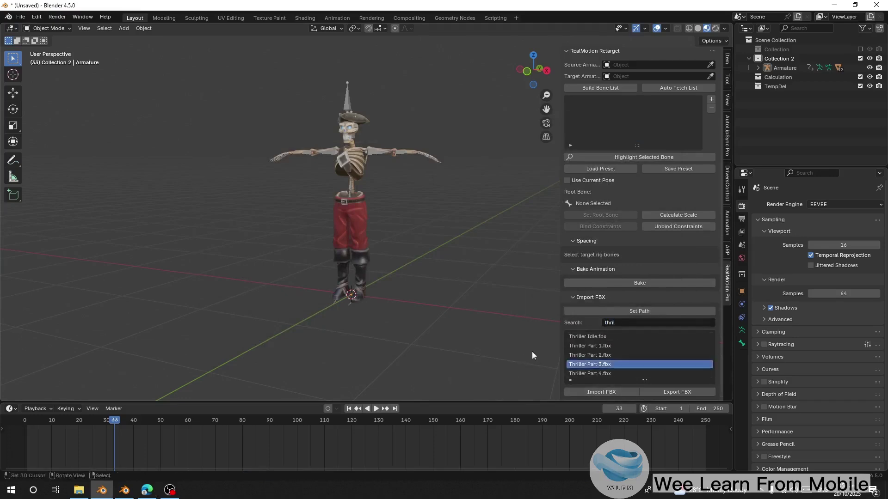
pyautogui.click(593, 392)
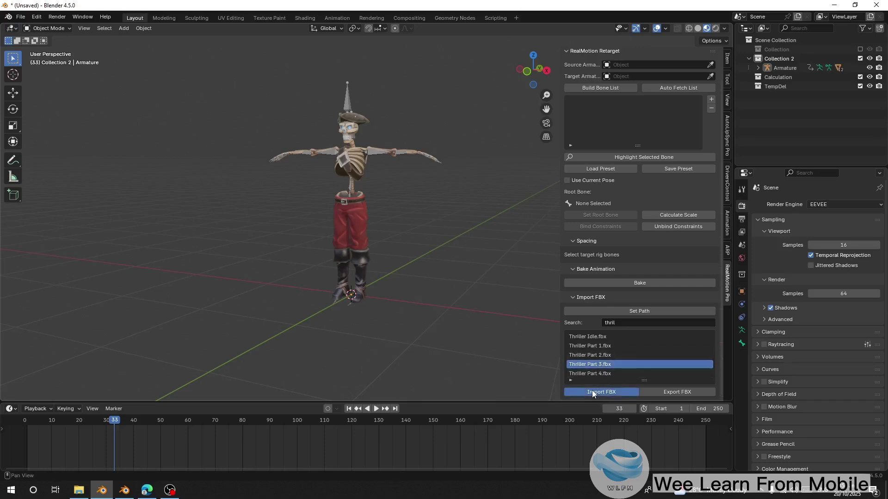
# Play the imported Thriller Part 3 motion beside the skeleton and stop it
pyautogui.moveTo(119, 422); pyautogui.dragTo(138, 415)
pyautogui.press('space')
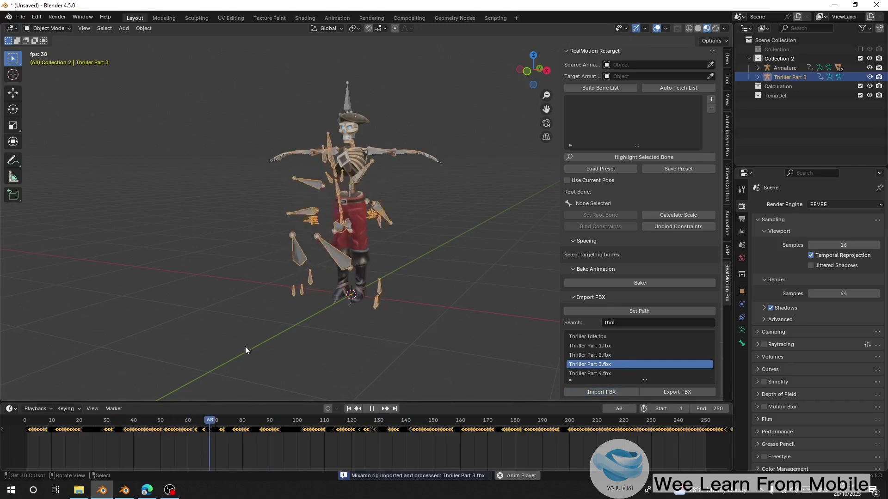
pyautogui.press('space')
# Pick Thriller Part 3 as the source armature and the skeleton's Armature as the target for retargeting
pyautogui.scroll(2, 687, 137)
pyautogui.click(710, 100)
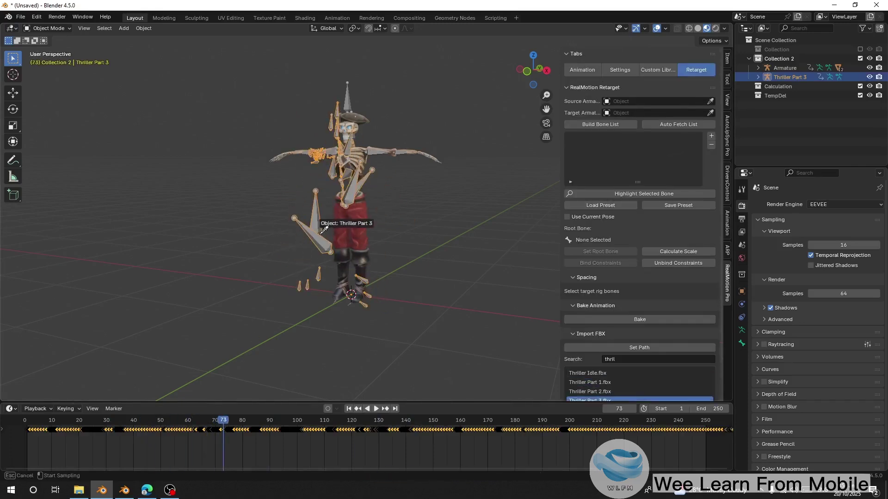
pyautogui.click(368, 180)
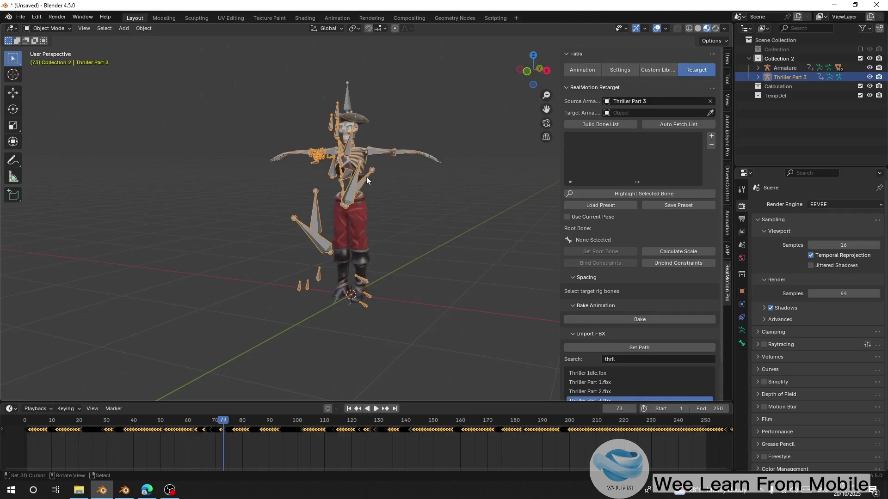
pyautogui.click(710, 113)
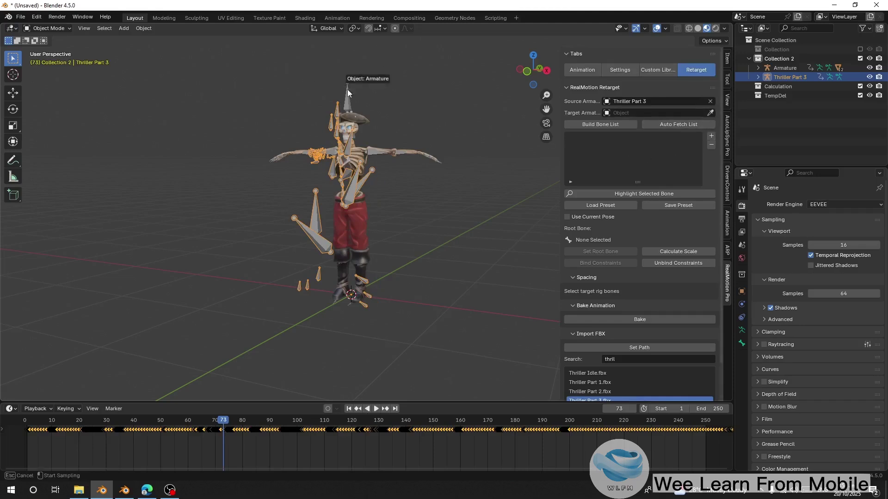
pyautogui.click(348, 90)
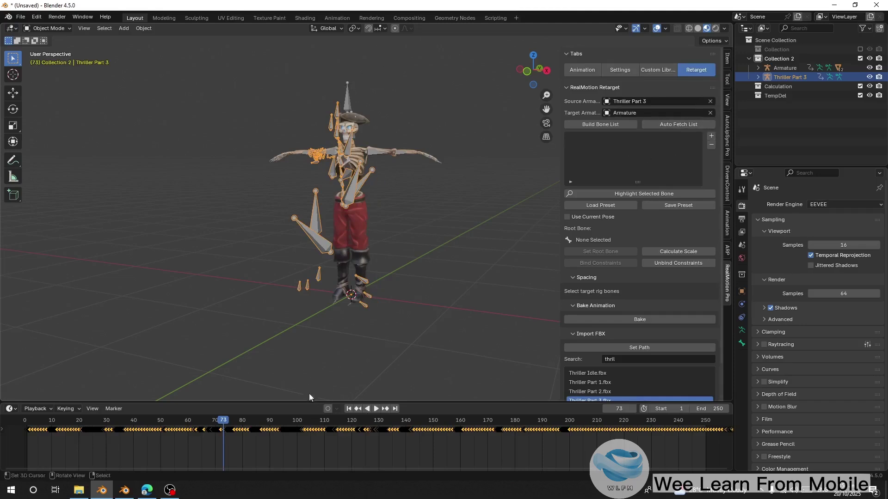
# Fetch the bone list automatically, enlarge it, and set mixamorig:Hips as the root bone
pyautogui.click(681, 124)
pyautogui.moveTo(637, 182); pyautogui.dragTo(637, 303)
pyautogui.click(592, 267)
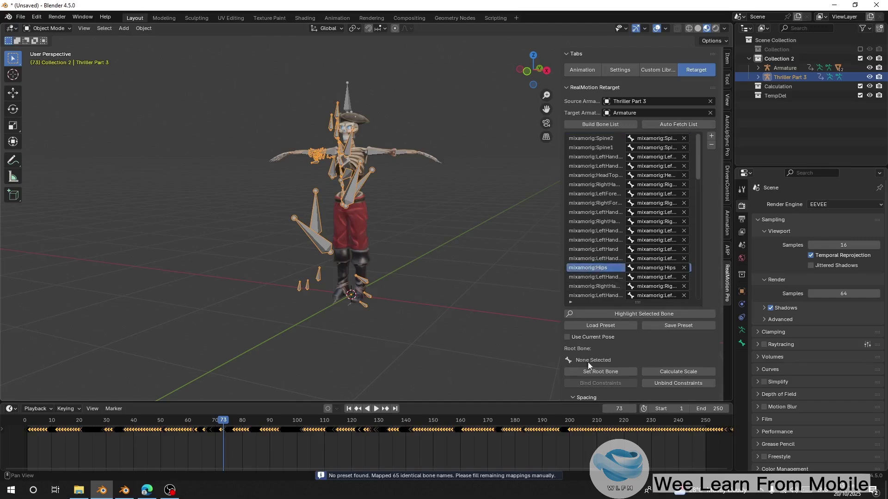
pyautogui.click(592, 370)
# Bind the constraints between the two armatures and play the retargeted dance with the viewport overlays hidden
pyautogui.scroll(-4, 620, 310)
pyautogui.scroll(-2, 620, 306)
pyautogui.click(604, 273)
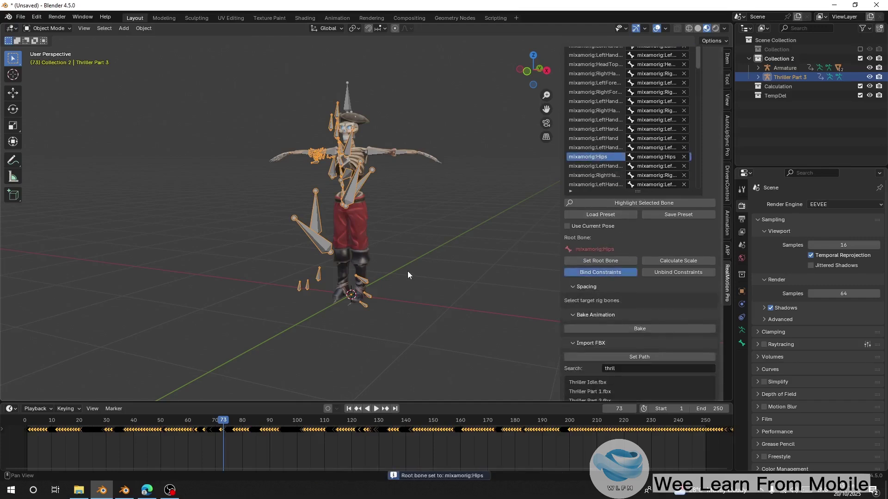
pyautogui.press('space')
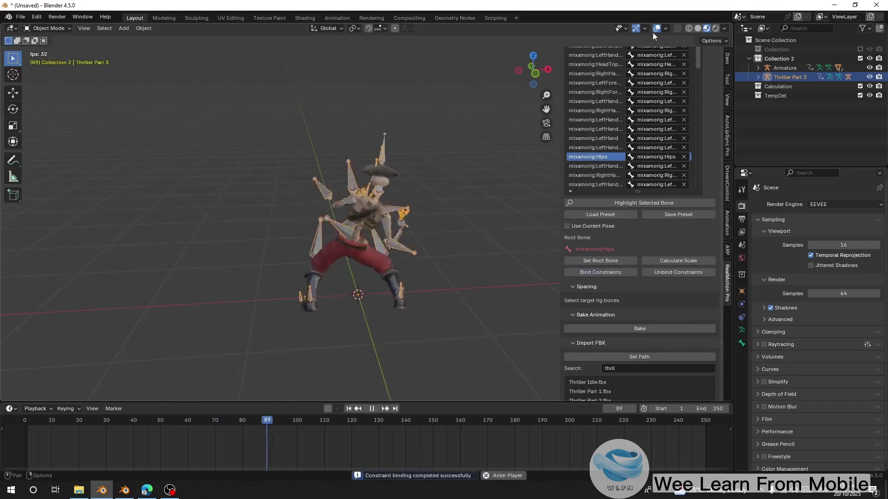
pyautogui.click(656, 28)
pyautogui.moveTo(309, 189); pyautogui.dragTo(246, 189, button='middle')
# Extend the scene's end frame to 594, restore the viewport overlays, and stop playback
pyautogui.scroll(-4, 487, 429)
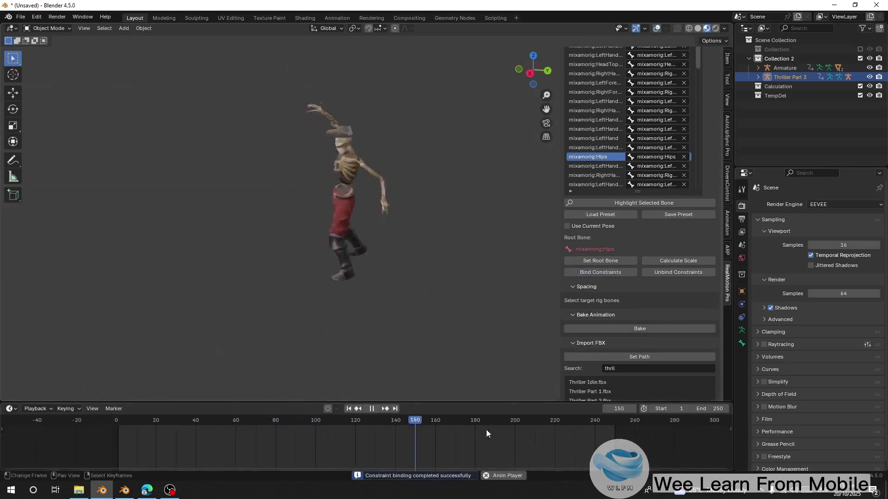
pyautogui.click(708, 408)
pyautogui.moveTo(712, 409); pyautogui.dragTo(719, 409)
pyautogui.scroll(-2, 642, 415)
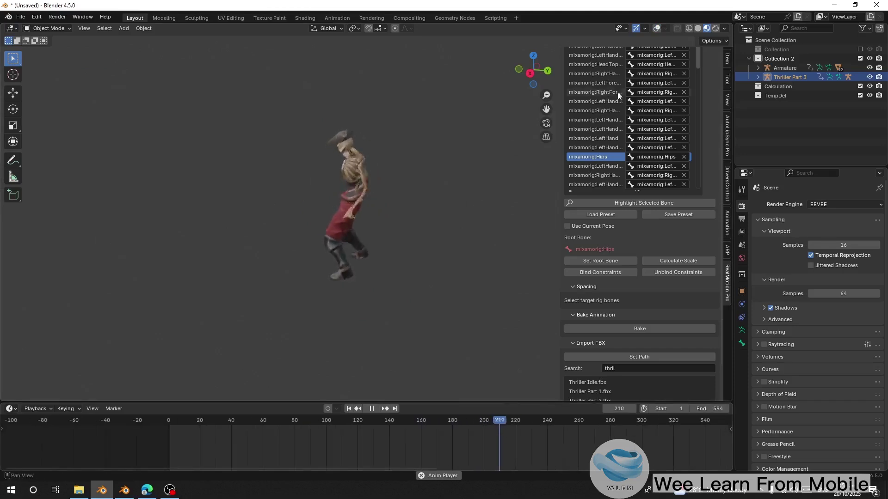
pyautogui.click(656, 29)
pyautogui.press('space')
pyautogui.moveTo(240, 197); pyautogui.dragTo(283, 240, button='middle')
pyautogui.scroll(-3, 383, 429)
pyautogui.scroll(-3, 382, 428)
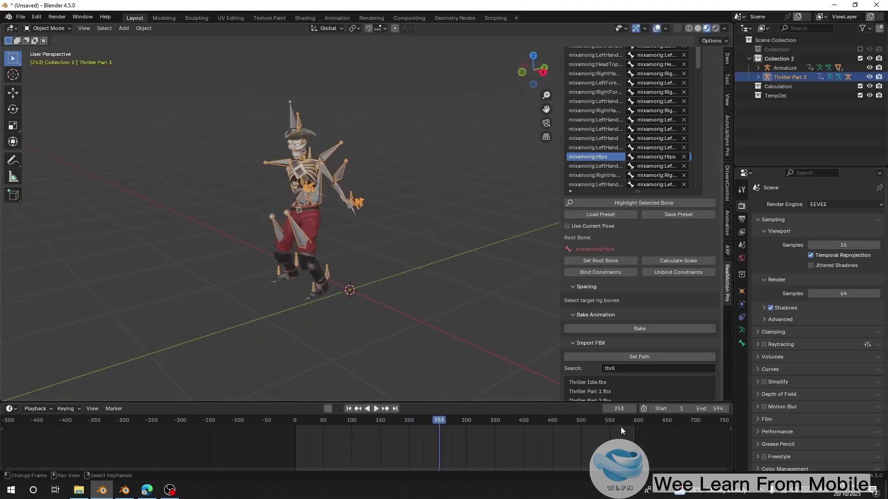
# Examine the retargeted dance at several frames and angles, moving the Thriller Part 3 source armature away from the skeleton
pyautogui.moveTo(430, 333); pyautogui.dragTo(513, 305, button='middle')
pyautogui.scroll(1, 593, 365)
pyautogui.scroll(5, 594, 356)
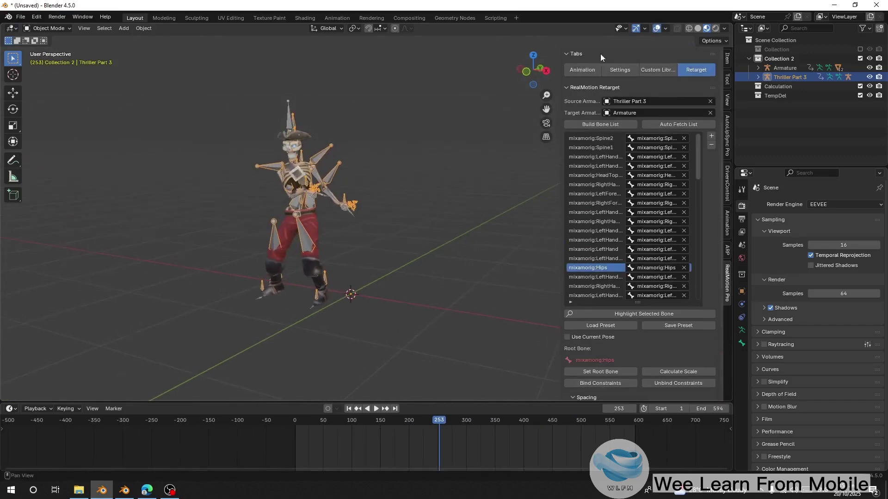
pyautogui.scroll(-6, 610, 304)
pyautogui.moveTo(337, 314); pyautogui.dragTo(239, 229, button='middle')
pyautogui.press('space')
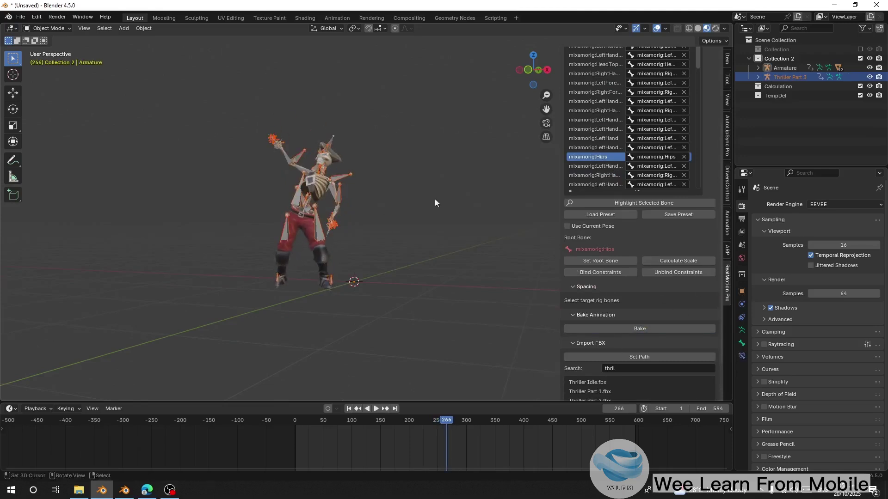
pyautogui.moveTo(400, 457); pyautogui.dragTo(364, 451)
pyautogui.press('space')
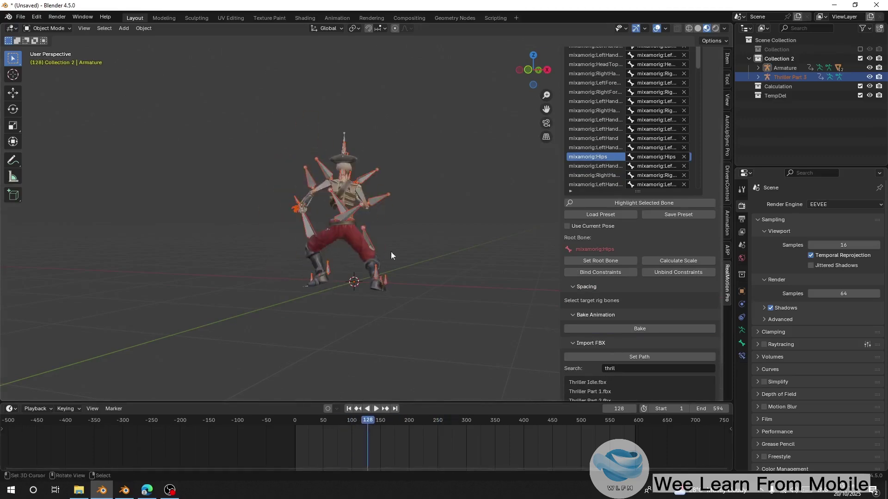
pyautogui.press('g')
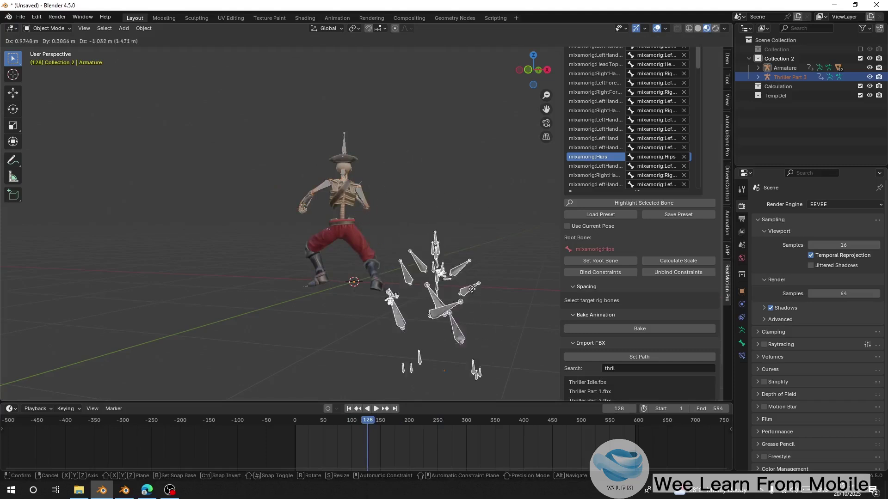
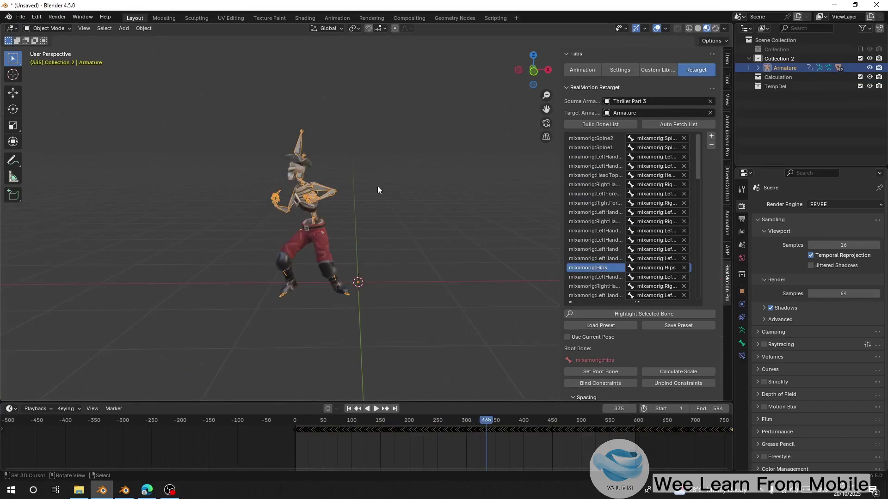
# Open the RealMotion custom library settings, widen the sidebar, and set the rig type to Mixamo
pyautogui.moveTo(377, 190); pyautogui.dragTo(565, 110, button='middle')
pyautogui.click(662, 71)
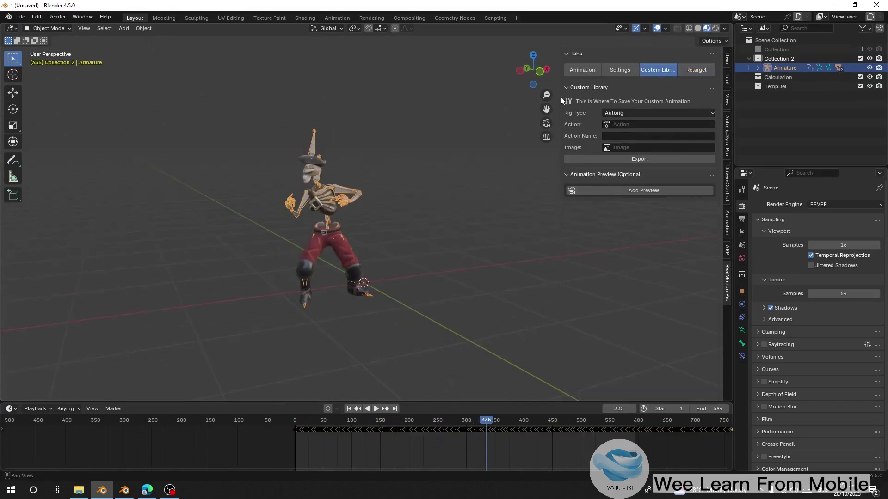
pyautogui.moveTo(560, 96); pyautogui.dragTo(507, 97)
pyautogui.click(593, 114)
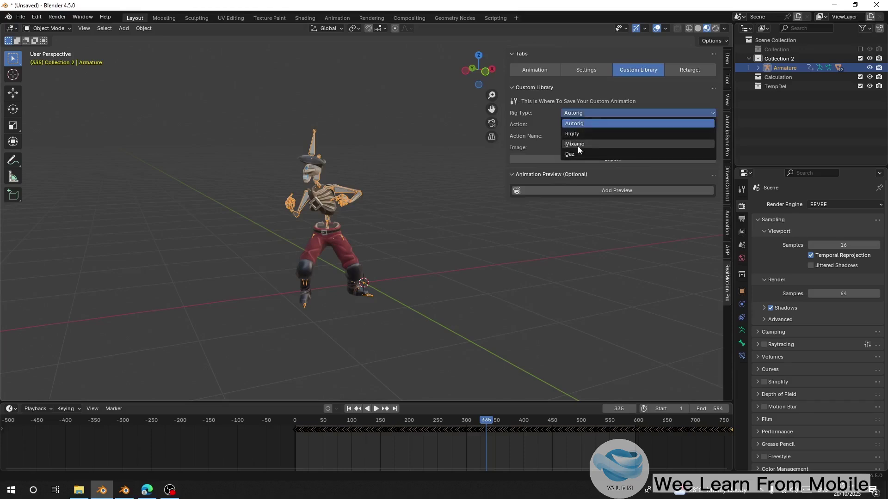
pyautogui.click(578, 144)
pyautogui.click(590, 125)
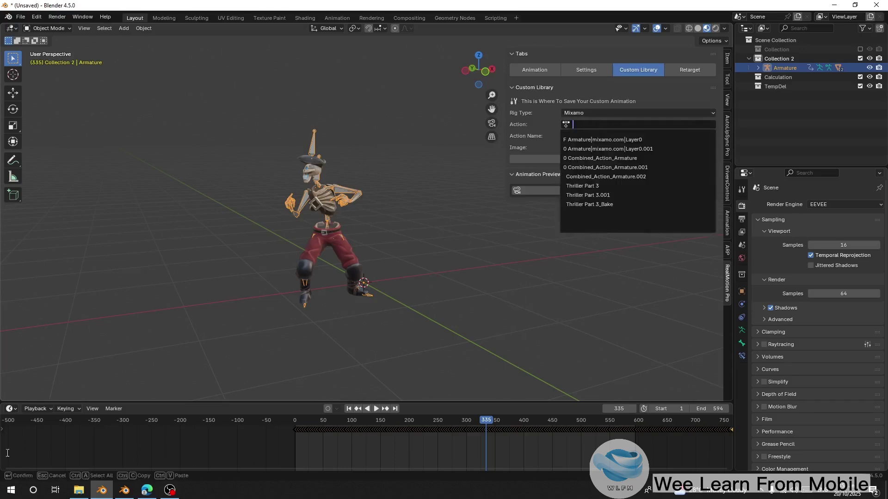
# Change the timeline to the Action Editor and go to frame 35 with a close view of the skeleton
pyautogui.click(14, 420)
pyautogui.click(9, 409)
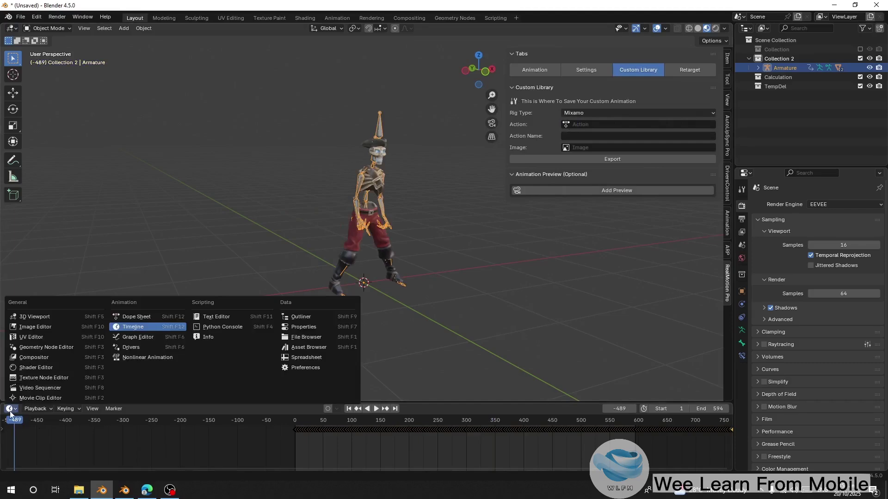
pyautogui.click(134, 317)
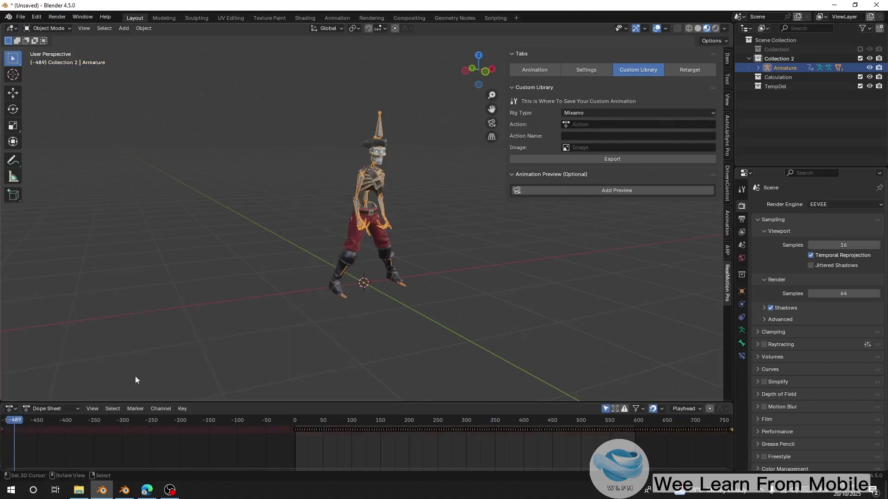
pyautogui.click(59, 412)
pyautogui.click(48, 354)
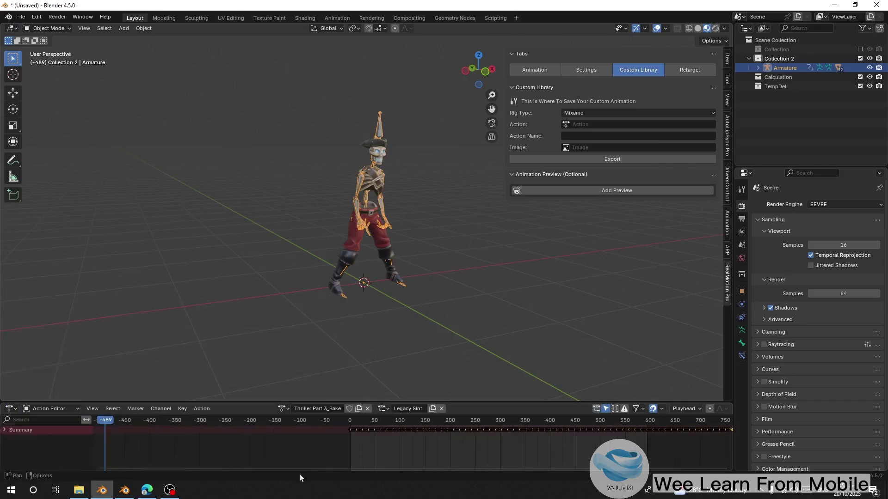
pyautogui.click(367, 424)
pyautogui.scroll(5, 411, 348)
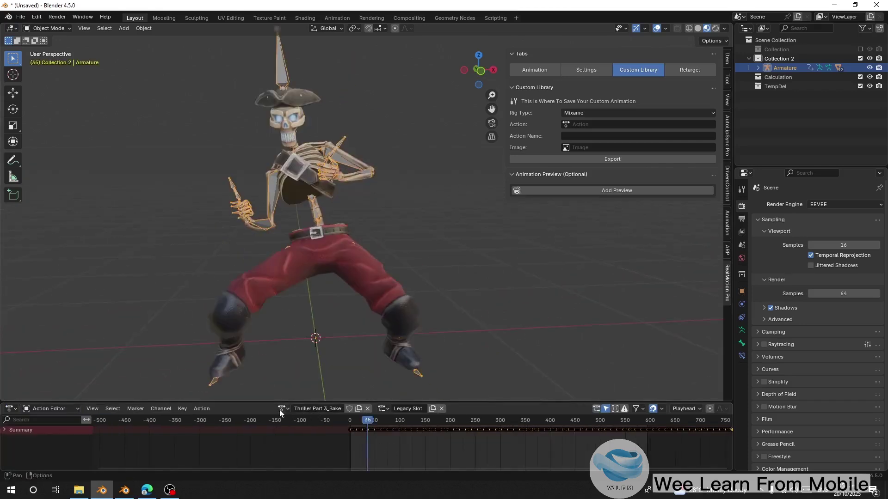
# Choose Thriller Part 3_Bake as the custom library action and name it Thriller Part 3
pyautogui.click(585, 125)
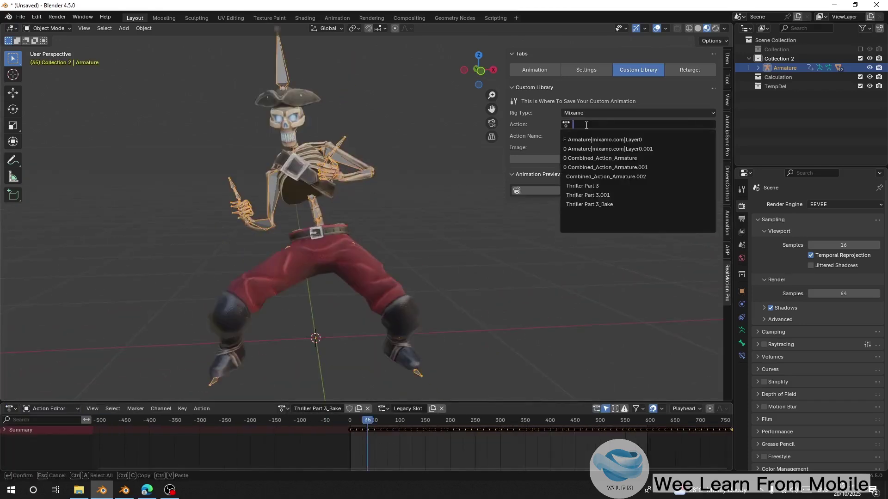
pyautogui.write('tri')
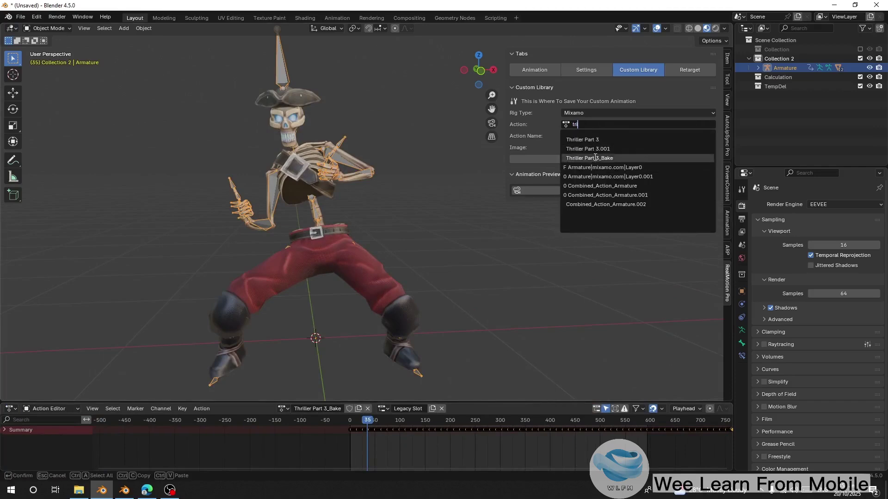
pyautogui.click(595, 158)
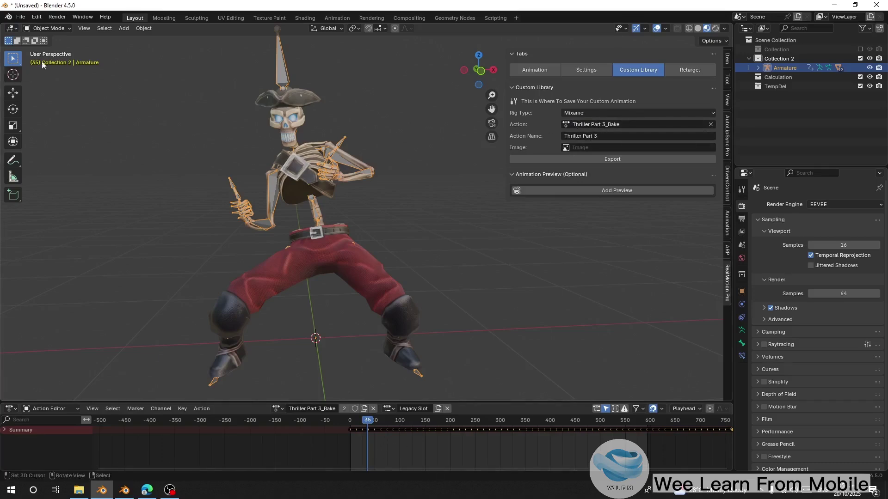
# Render a still image of the viewport and assign Render Result as the custom animation's image
pyautogui.click(84, 28)
pyautogui.click(112, 206)
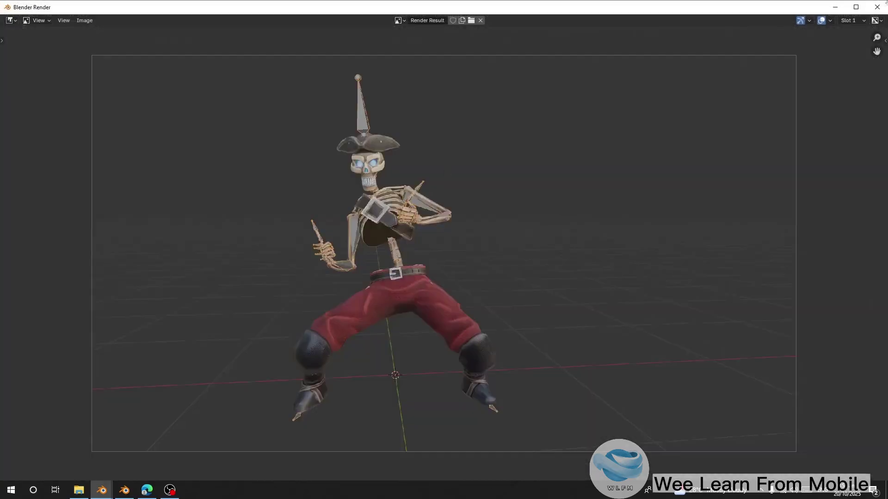
pyautogui.click(876, 5)
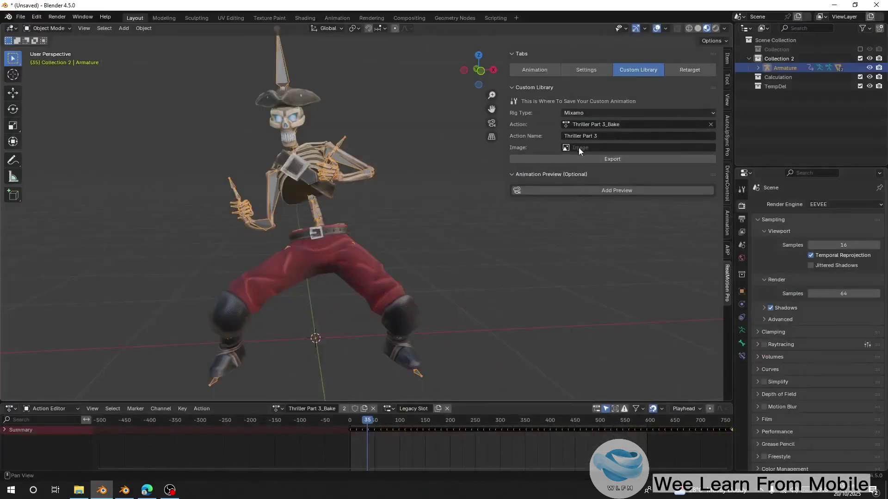
pyautogui.click(580, 147)
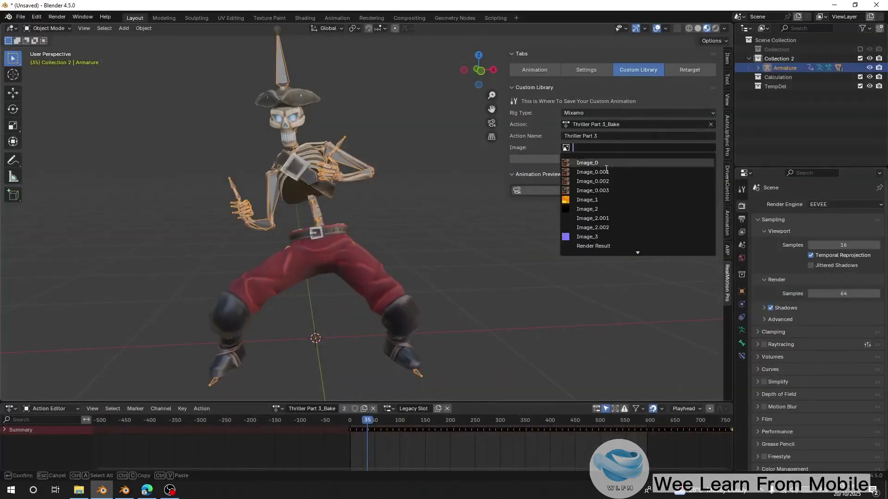
pyautogui.click(596, 247)
# Export the action to the custom library, saving the blend file as skeletond dance.blend on the D drive
pyautogui.keyDown('shift'); pyautogui.moveTo(416, 208); pyautogui.dragTo(406, 183, button='middle'); pyautogui.keyUp('shift')
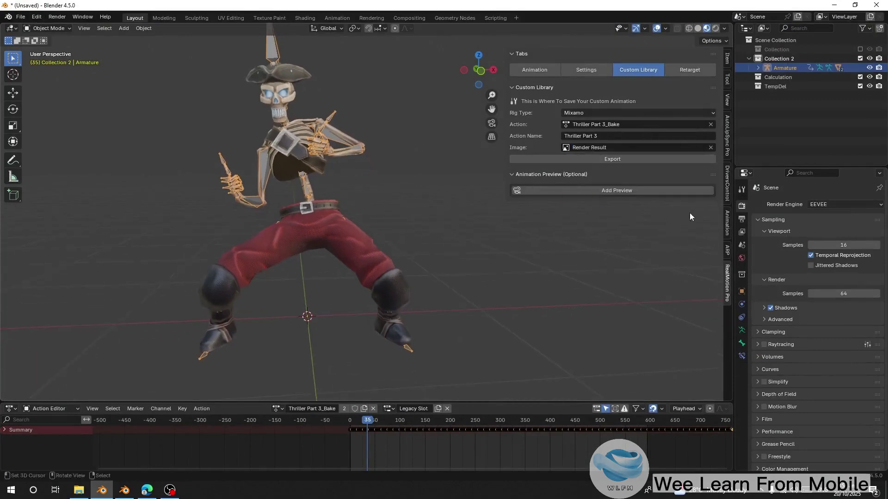
pyautogui.click(605, 160)
pyautogui.scroll(-3, 386, 220)
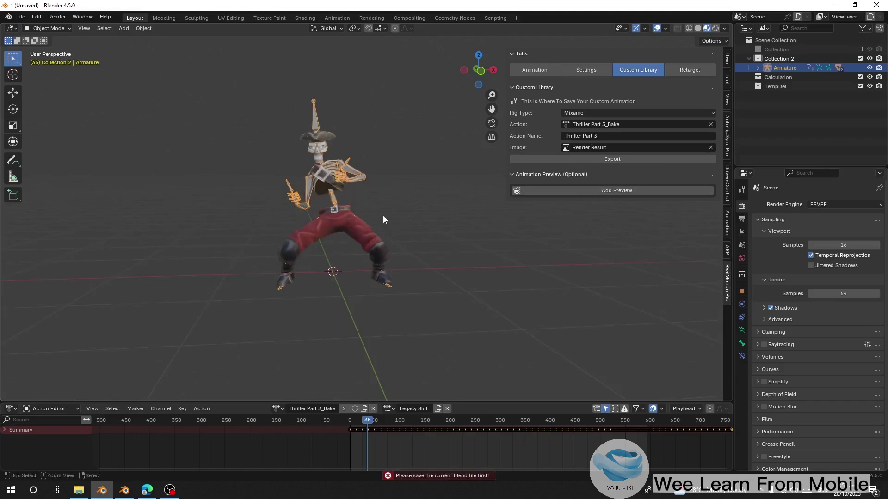
pyautogui.keyDown('ctrl'); pyautogui.moveTo(337, 193); pyautogui.dragTo(344, 171, button='middle'); pyautogui.keyUp('ctrl')
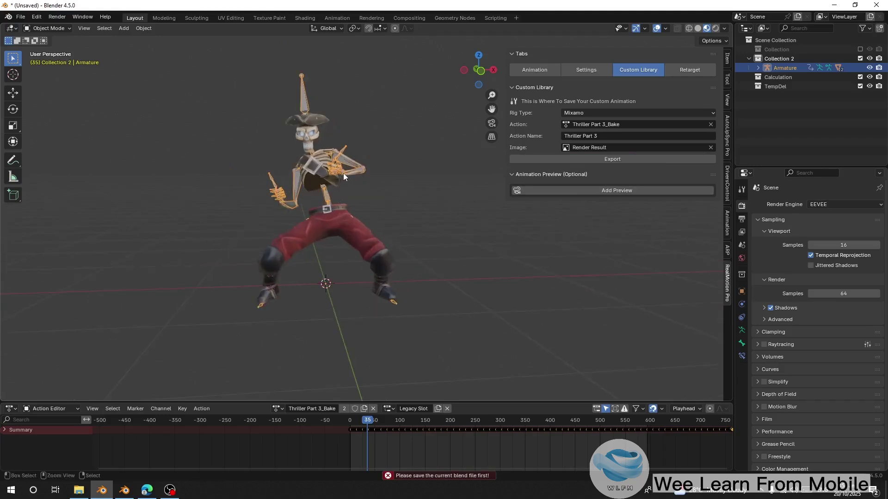
pyautogui.hotkey('ctrl', 's')
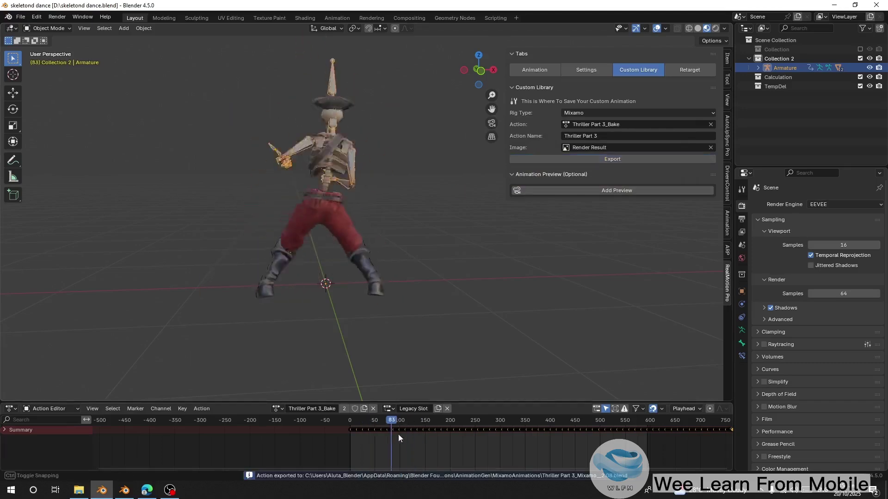
# Clear the animation search, filter the library to the Mixamo category, and select the saved Thriller Part 3_Mixamo animation
pyautogui.moveTo(323, 202); pyautogui.dragTo(312, 201, button='middle')
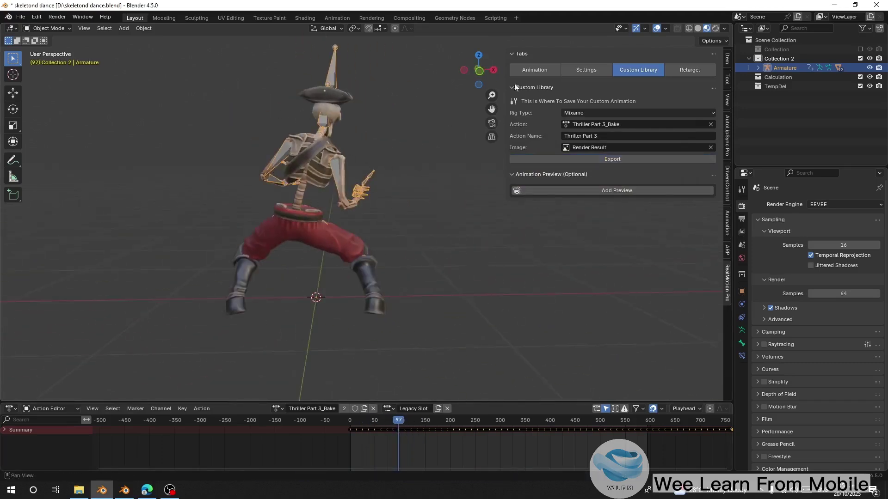
pyautogui.click(531, 70)
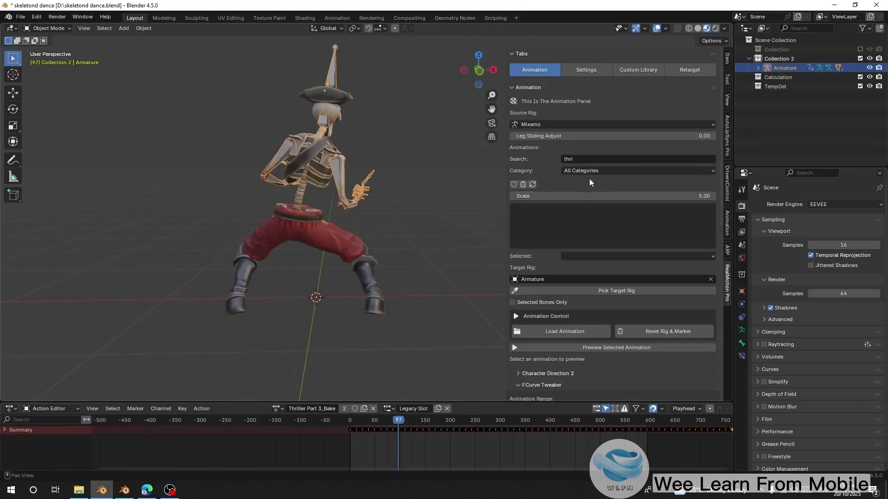
pyautogui.click(582, 157)
pyautogui.click(330, 152)
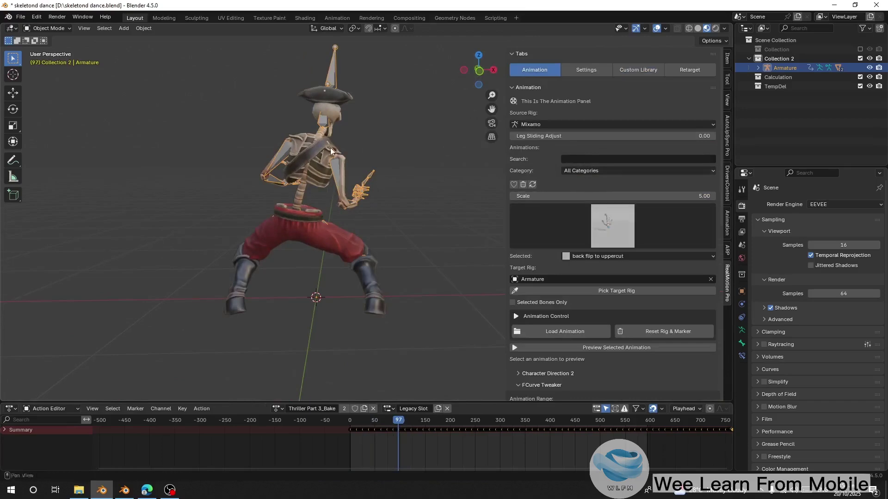
pyautogui.click(578, 171)
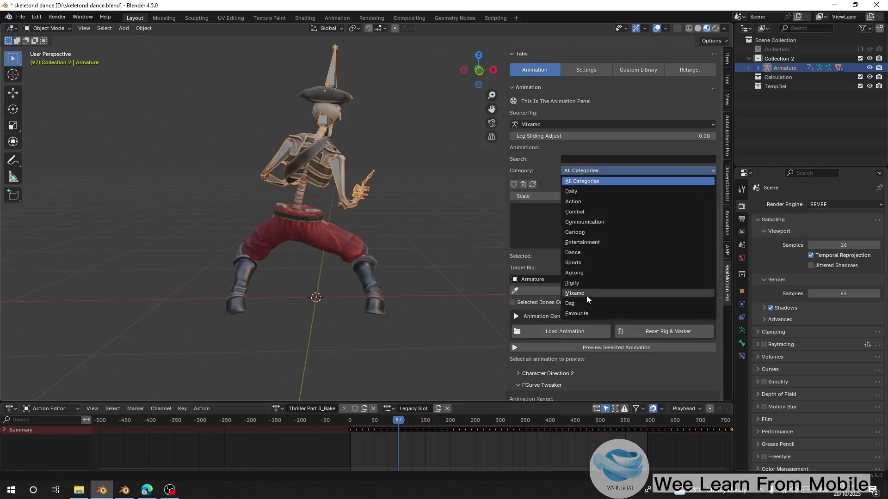
pyautogui.click(597, 292)
pyautogui.click(566, 235)
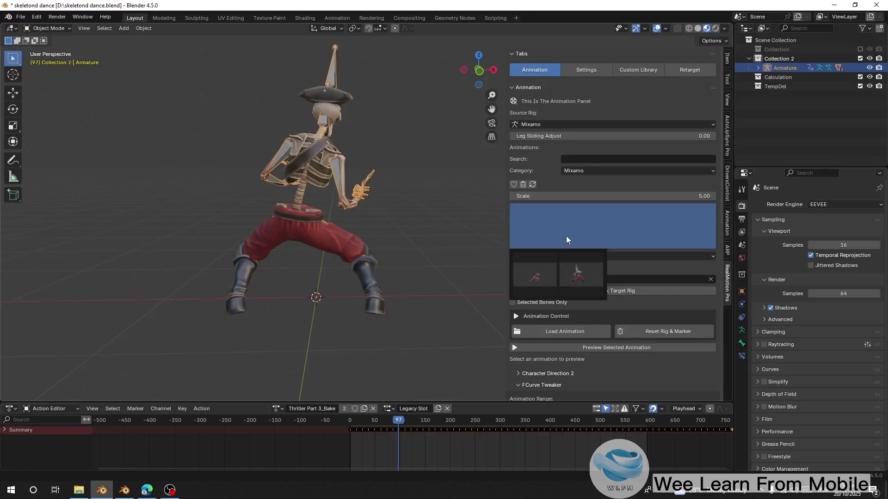
pyautogui.click(579, 277)
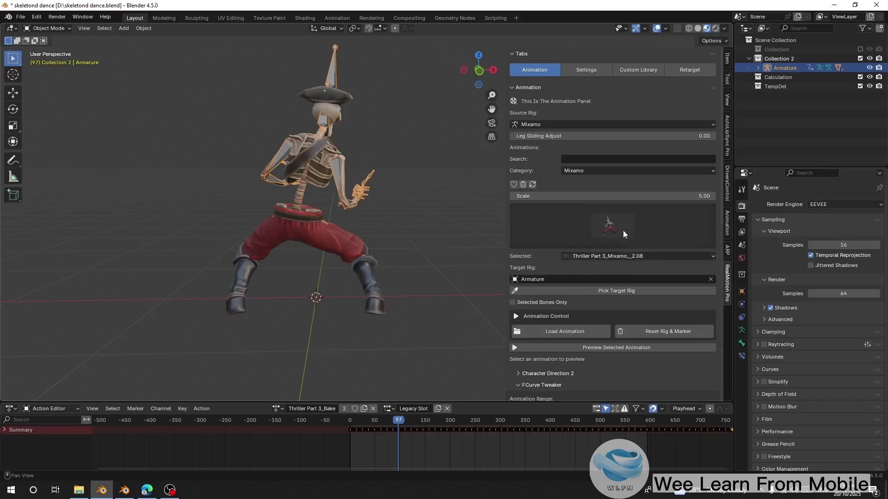
pyautogui.click(584, 230)
# Reset the armature's rig and markers, and change the Action Editor back to the Timeline
pyautogui.click(623, 335)
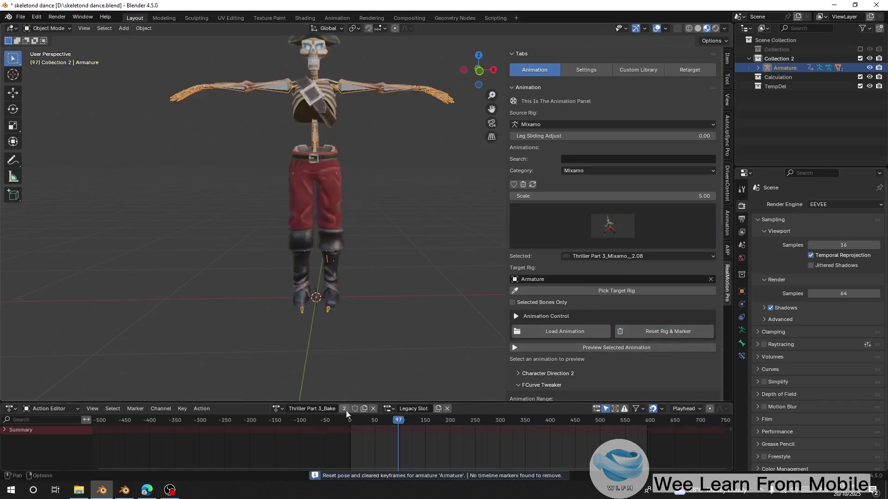
pyautogui.moveTo(375, 416); pyautogui.dragTo(354, 437)
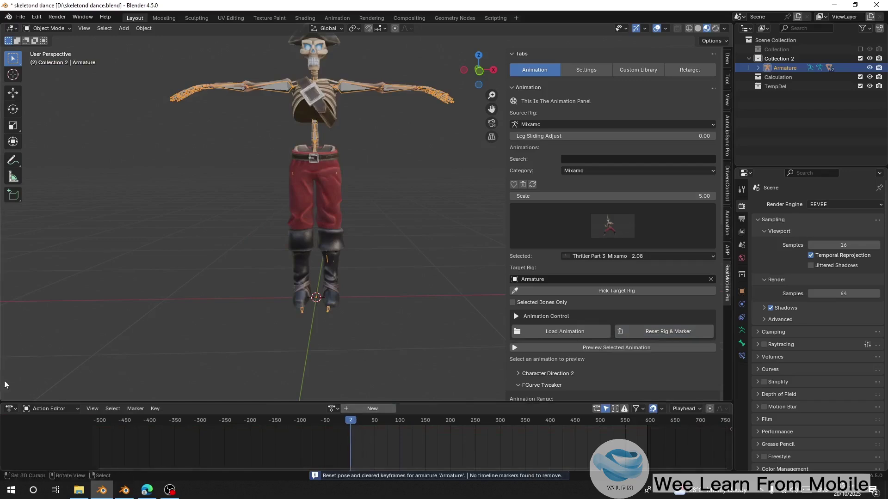
pyautogui.click(11, 408)
pyautogui.click(139, 330)
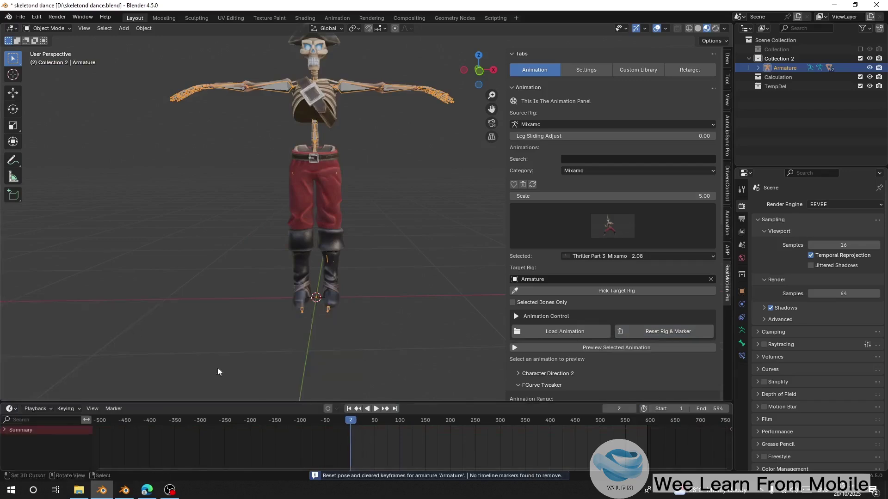
# Go to frame 1 and search All Categories of the animation library for "zombi"
pyautogui.click(347, 414)
pyautogui.scroll(-2, 298, 292)
pyautogui.moveTo(306, 316); pyautogui.dragTo(533, 173, button='middle')
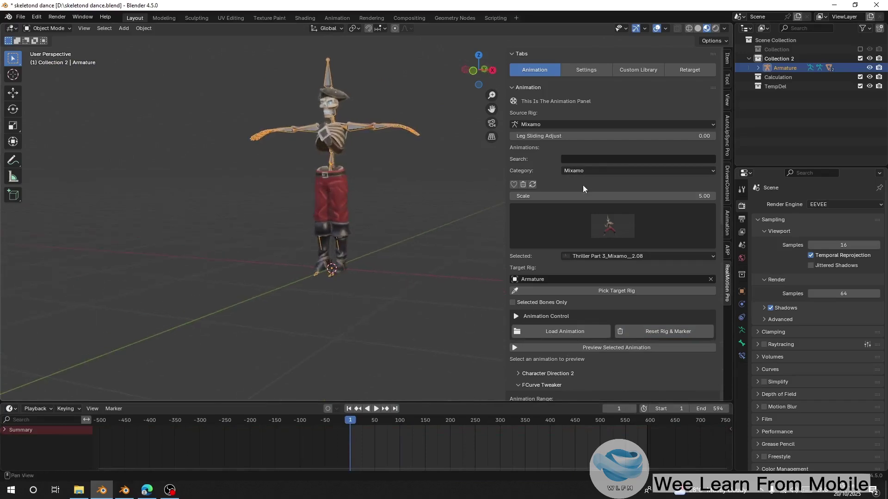
pyautogui.click(581, 157)
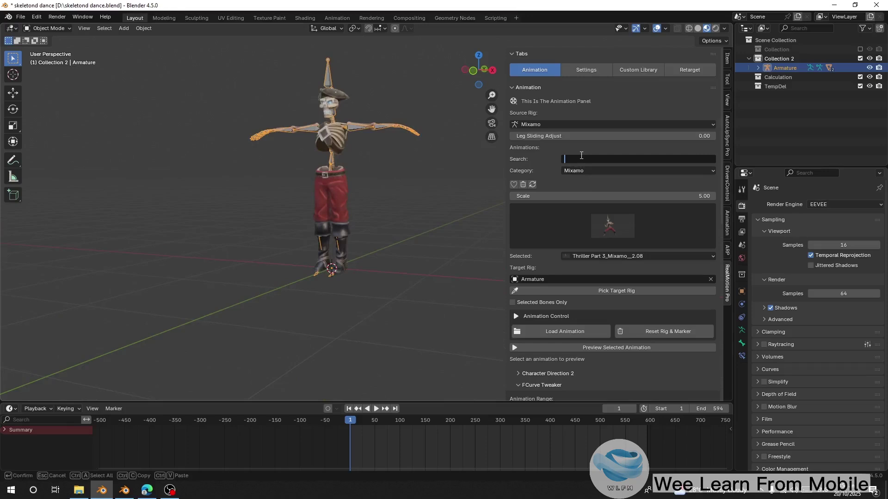
pyautogui.write('zombi')
pyautogui.press('Return')
pyautogui.click(601, 170)
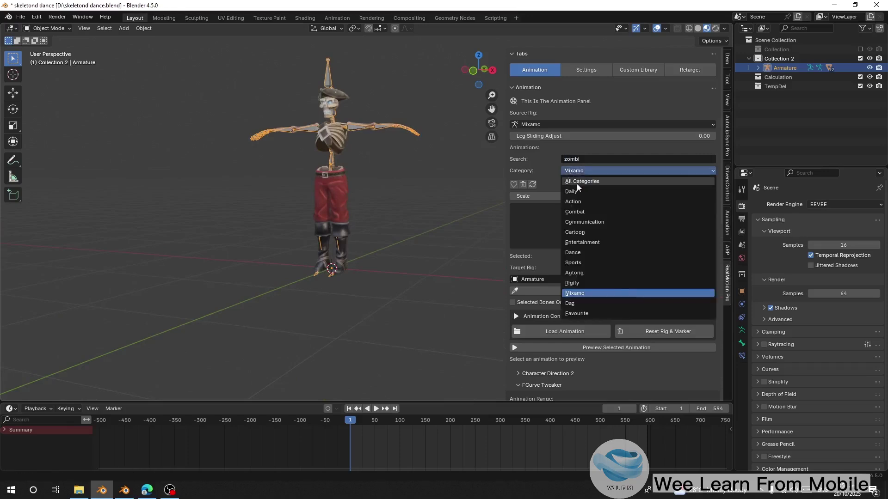
pyautogui.click(596, 175)
# Select the zombie idle animation and load it onto the armature
pyautogui.click(611, 226)
pyautogui.click(596, 257)
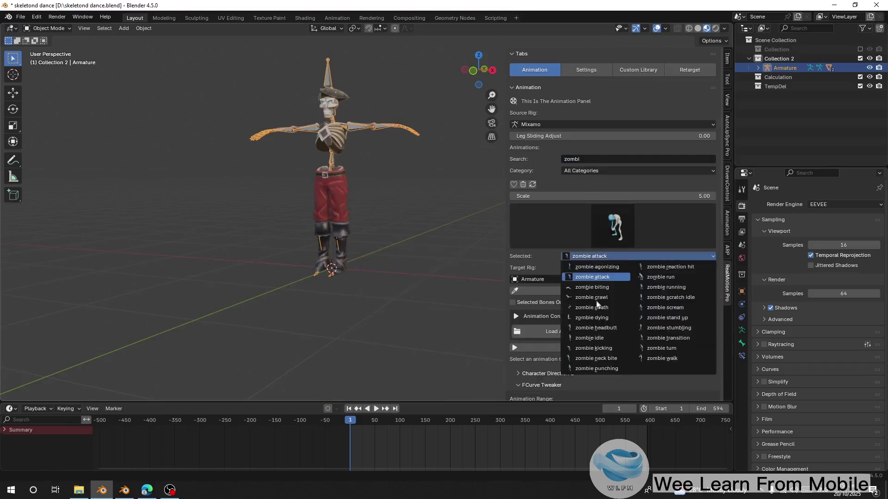
pyautogui.click(589, 338)
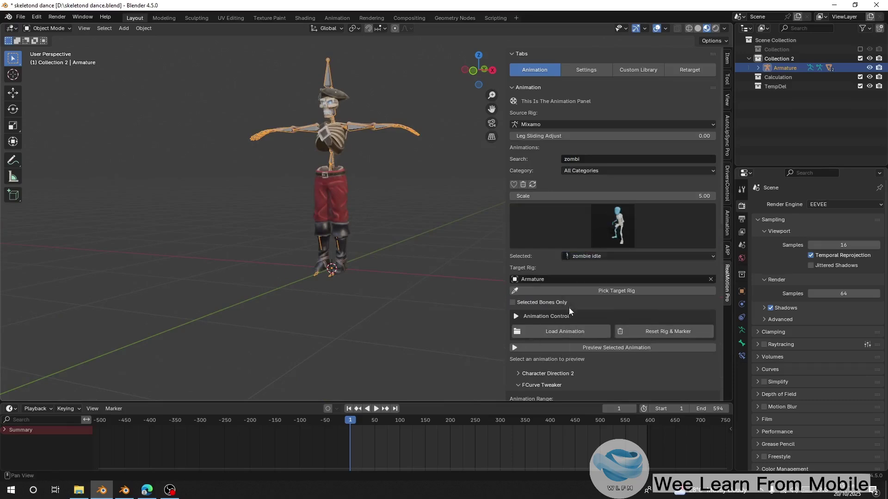
pyautogui.click(559, 331)
pyautogui.click(318, 89)
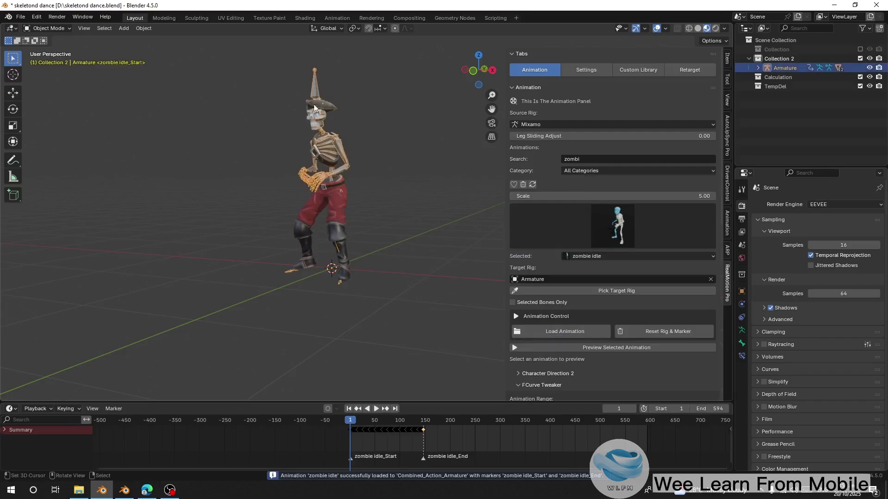
# Switch to the browser to look at the Easily Animate Halloween Monsters in Blender video, and return to Blender
pyautogui.click(146, 489)
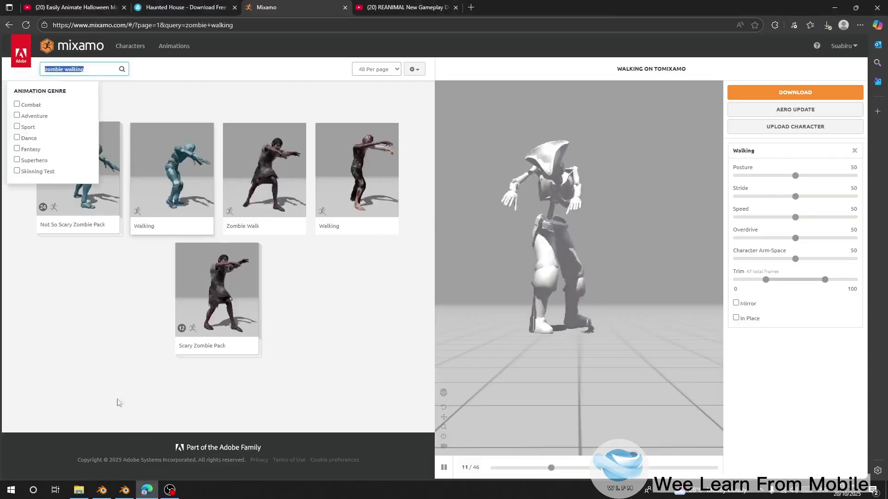
pyautogui.click(64, 7)
pyautogui.click(32, 382)
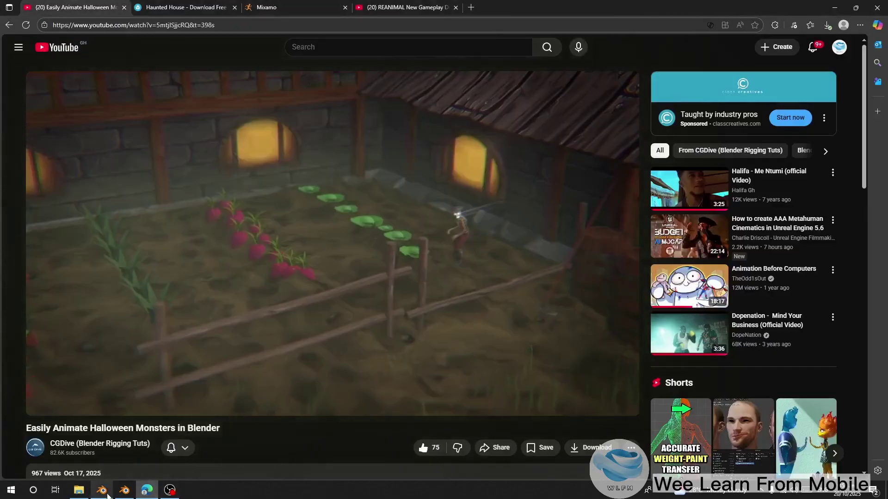
pyautogui.click(102, 490)
# Load the zombie walk animation onto the armature at frame 148, just after the zombie idle end marker
pyautogui.click(334, 429)
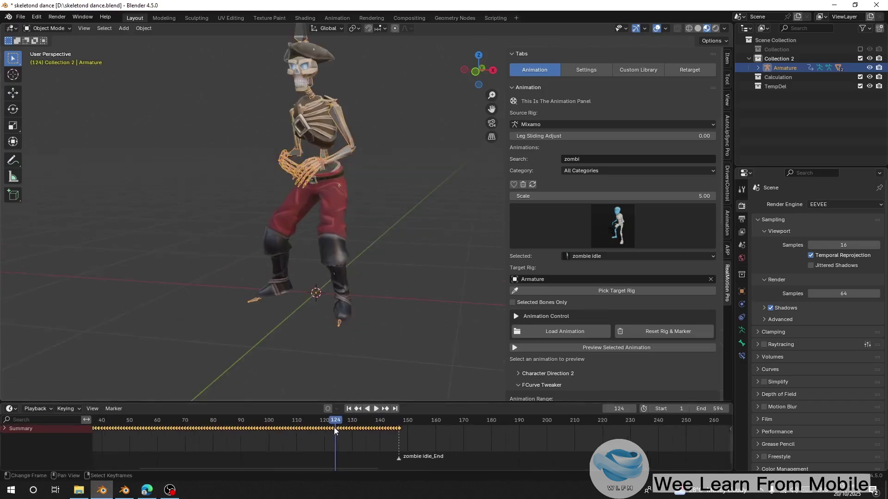
pyautogui.moveTo(333, 427); pyautogui.dragTo(396, 435)
pyautogui.scroll(3, 401, 431)
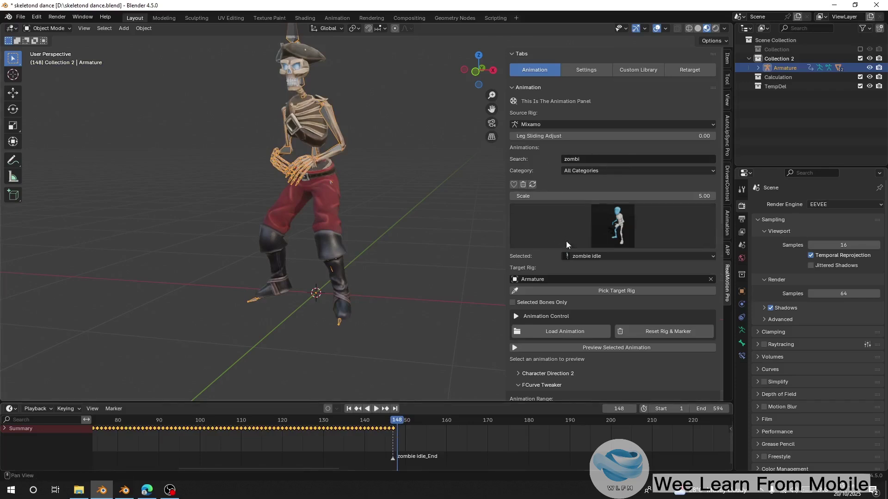
pyautogui.click(573, 256)
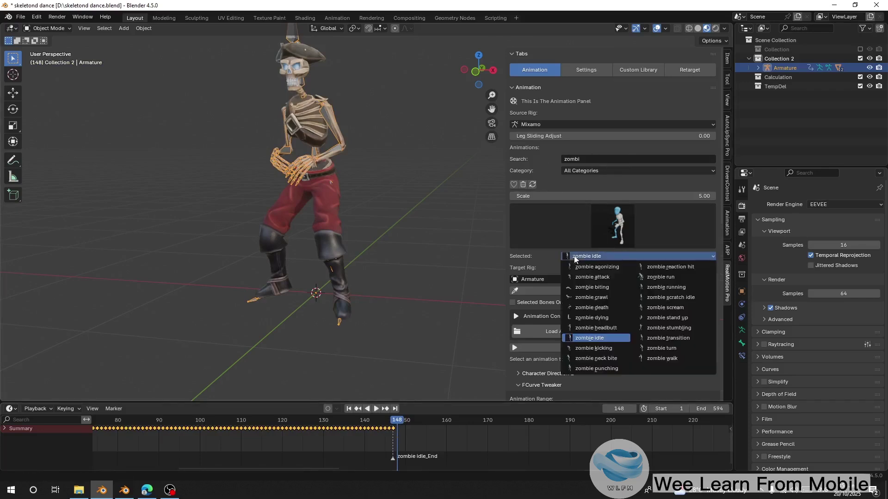
pyautogui.click(658, 358)
pyautogui.click(540, 332)
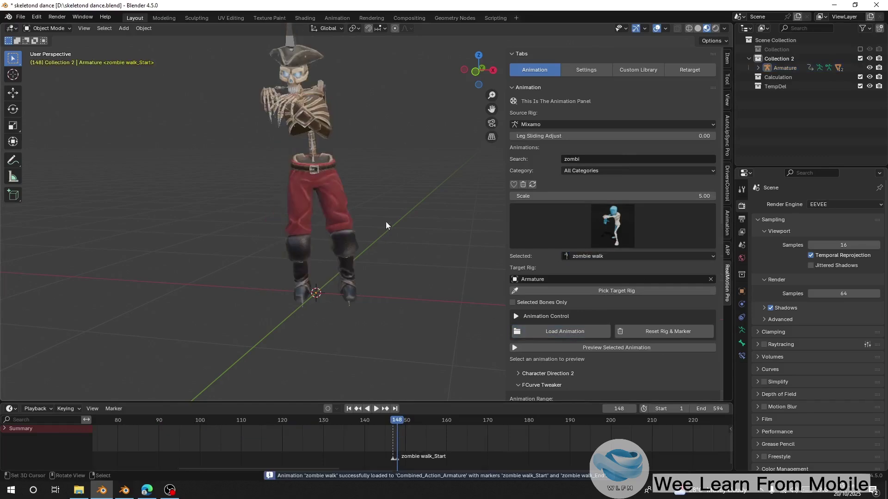
# Play back the animation to examine the transition from zombie idle to zombie walk
pyautogui.scroll(-3, 424, 276)
pyautogui.moveTo(424, 276); pyautogui.dragTo(372, 267, button='middle')
pyautogui.moveTo(390, 441); pyautogui.dragTo(295, 444)
pyautogui.press('space')
pyautogui.moveTo(324, 319); pyautogui.dragTo(363, 337, button='middle')
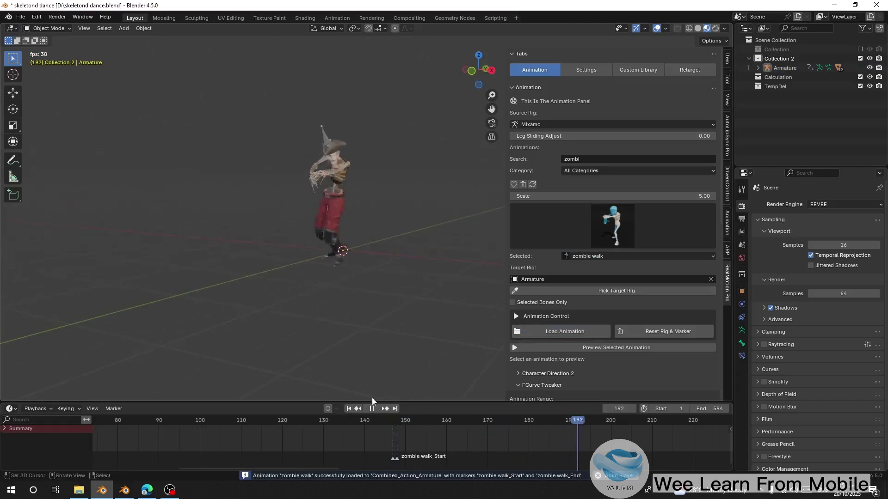
pyautogui.click(325, 124)
pyautogui.press('space')
pyautogui.scroll(5, 365, 293)
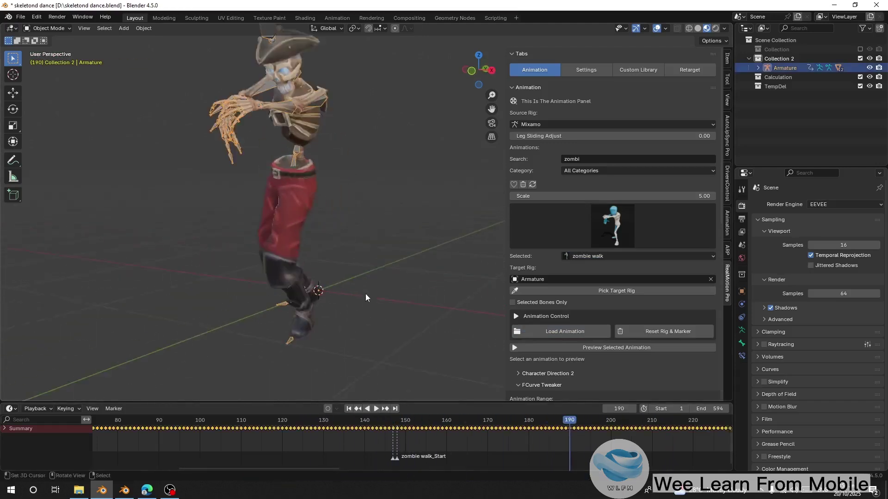
# Go to frame 148 and select all of the armature's bones in Pose Mode
pyautogui.moveTo(394, 435); pyautogui.dragTo(397, 435)
pyautogui.click(51, 29)
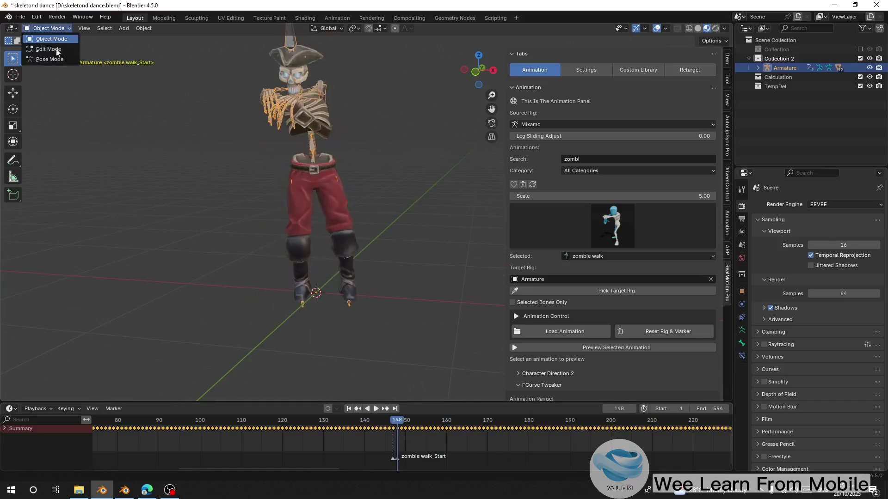
pyautogui.click(50, 59)
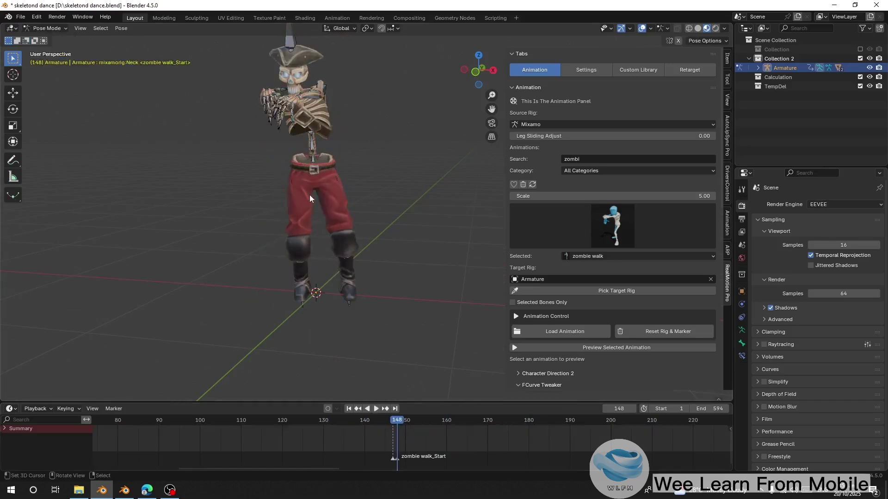
pyautogui.scroll(-15, 526, 337)
pyautogui.scroll(-7, 526, 339)
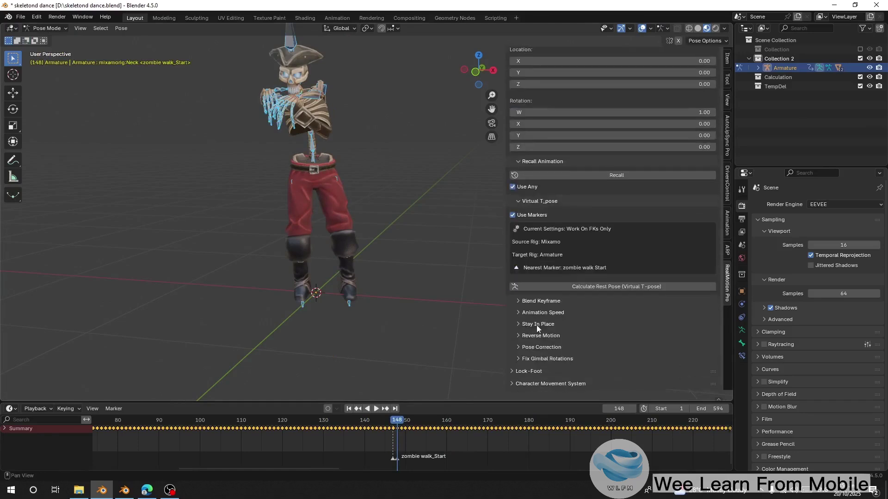
# Blend the keyframes before the zombie walk start with Start Blend 4 and play the transition
pyautogui.click(530, 302)
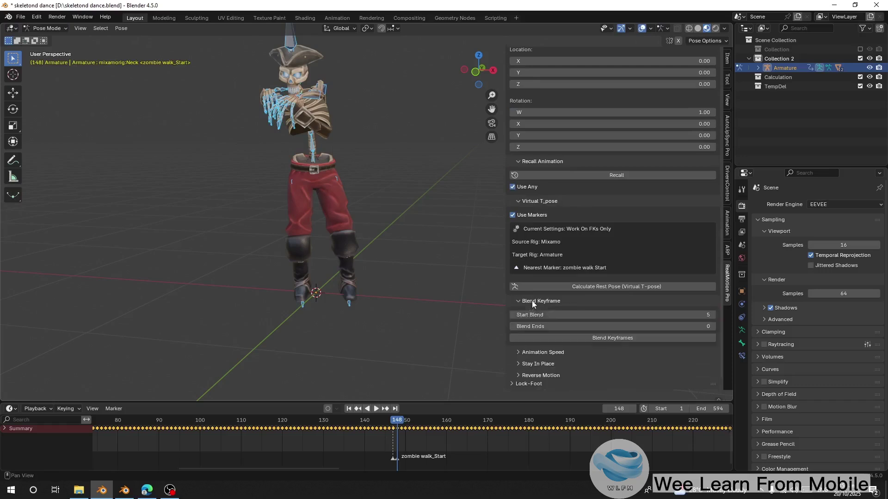
pyautogui.click(513, 315)
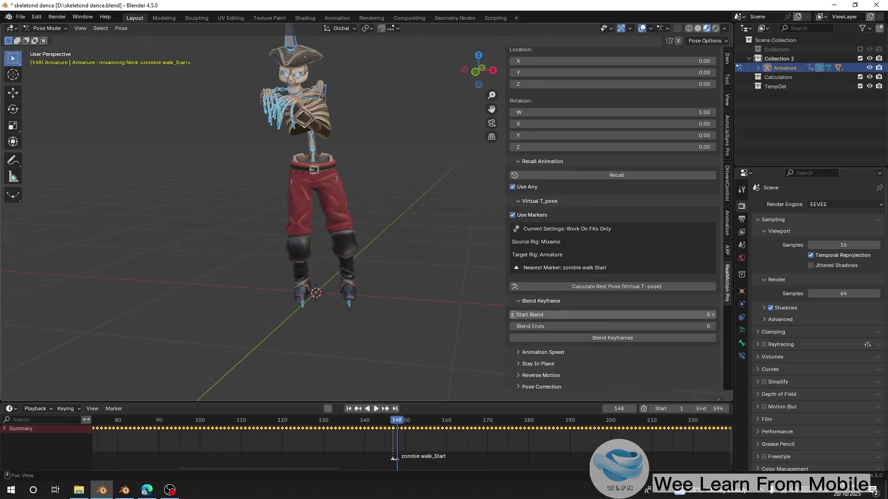
pyautogui.click(547, 337)
pyautogui.moveTo(342, 434); pyautogui.dragTo(317, 433)
pyautogui.press('space')
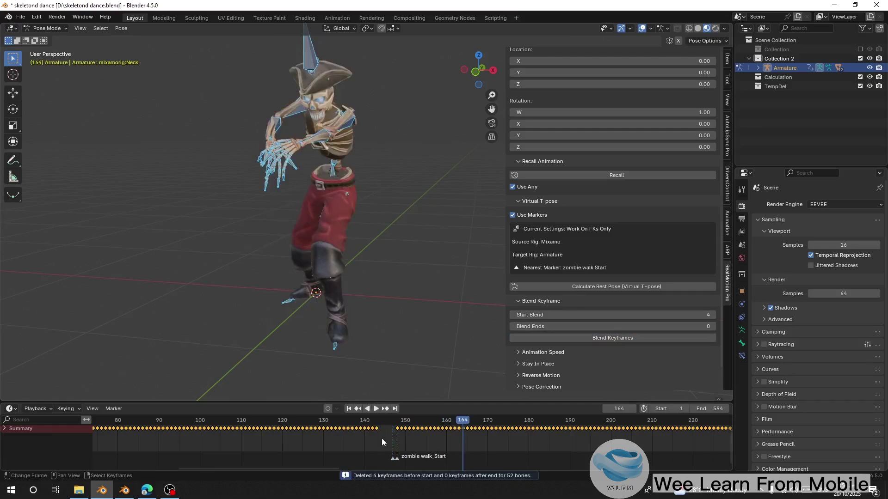
# Return to frame 148 and blend the keyframes again with Start Blend 5
pyautogui.moveTo(381, 438)
pyautogui.mouseDown()
pyautogui.moveTo(366, 433)
pyautogui.moveTo(398, 438)
pyautogui.mouseUp()
pyautogui.press('space')
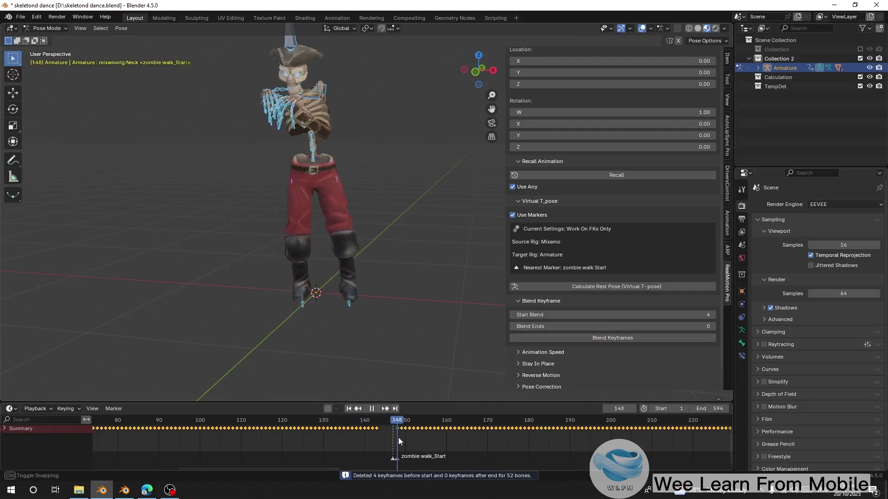
pyautogui.click(713, 315)
pyautogui.click(614, 338)
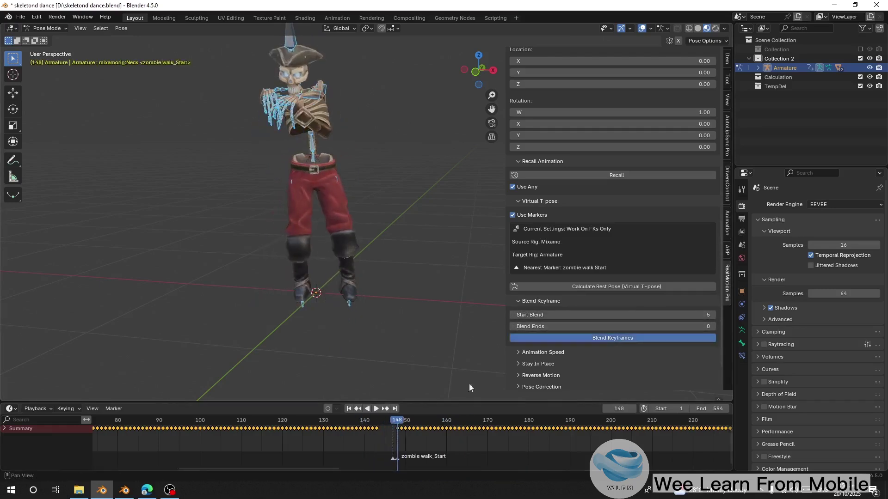
# Play the blended idle-to-walk animation with the viewport overlays hidden, and show the overlays again
pyautogui.press('space')
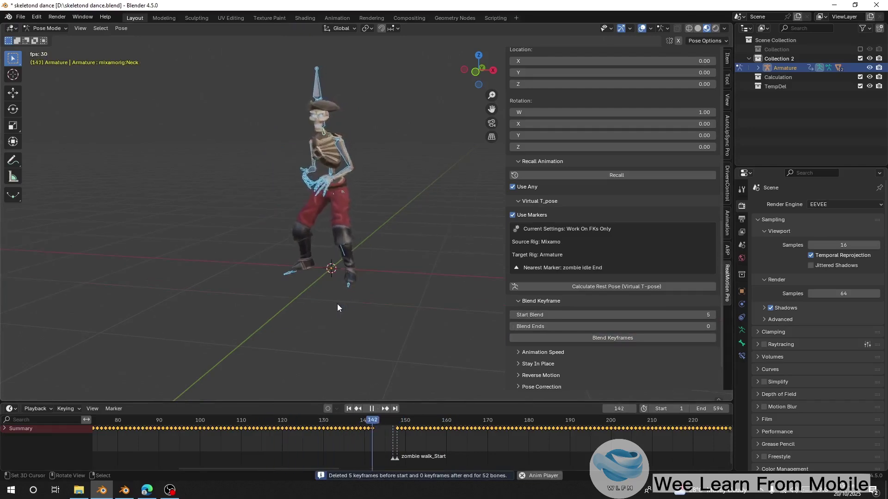
pyautogui.click(642, 29)
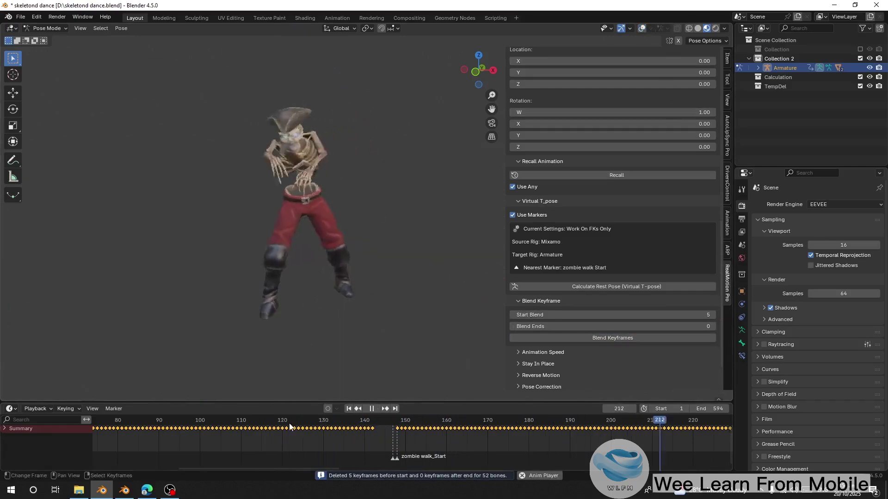
pyautogui.scroll(-5, 293, 430)
pyautogui.click(196, 430)
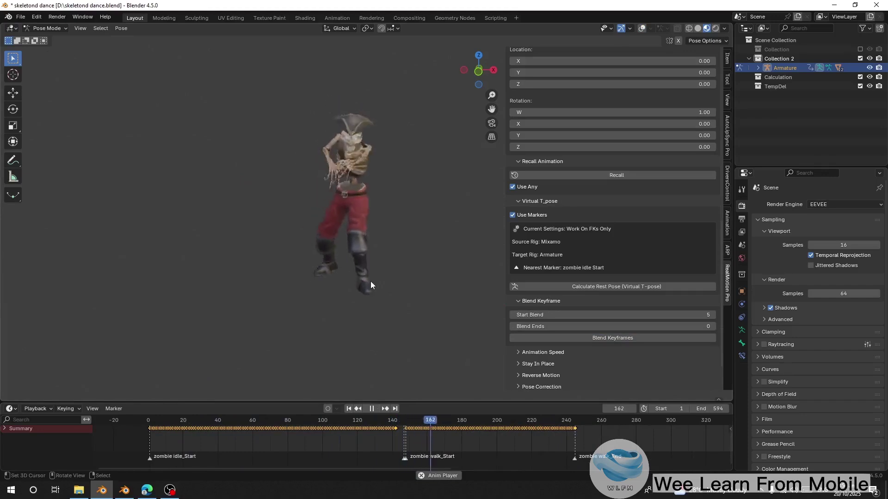
pyautogui.press('space')
pyautogui.hotkey('shift', 'alt', 'z')
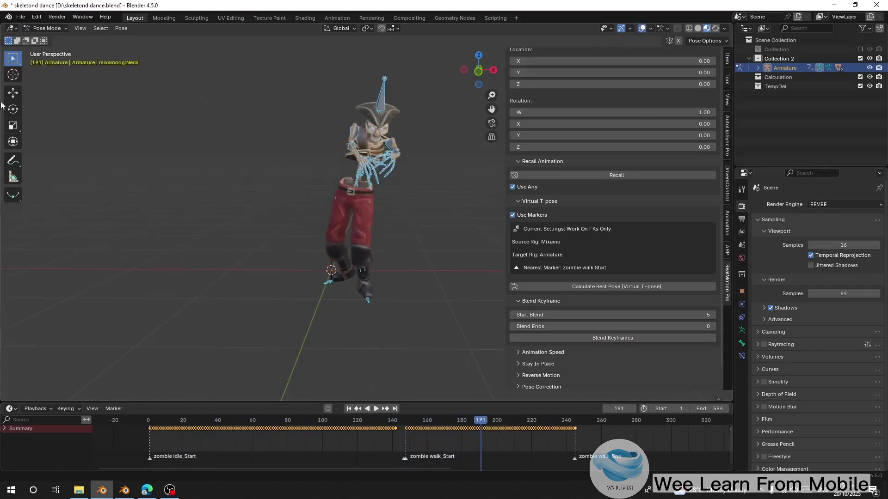
# Switch to Object Mode and add a large ground plane at the world origin
pyautogui.click(41, 29)
pyautogui.click(46, 39)
pyautogui.hotkey('shift', 's')
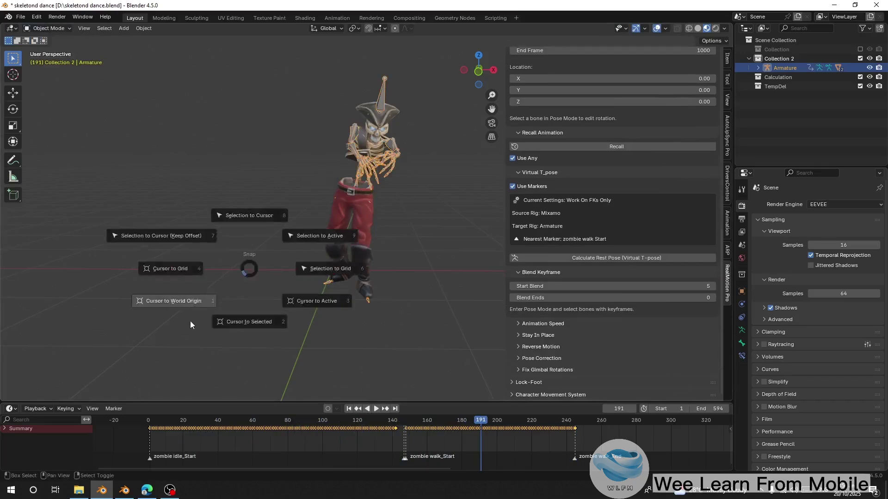
pyautogui.click(190, 321)
pyautogui.hotkey('shift', 'a')
pyautogui.moveTo(281, 227)
pyautogui.click(317, 226)
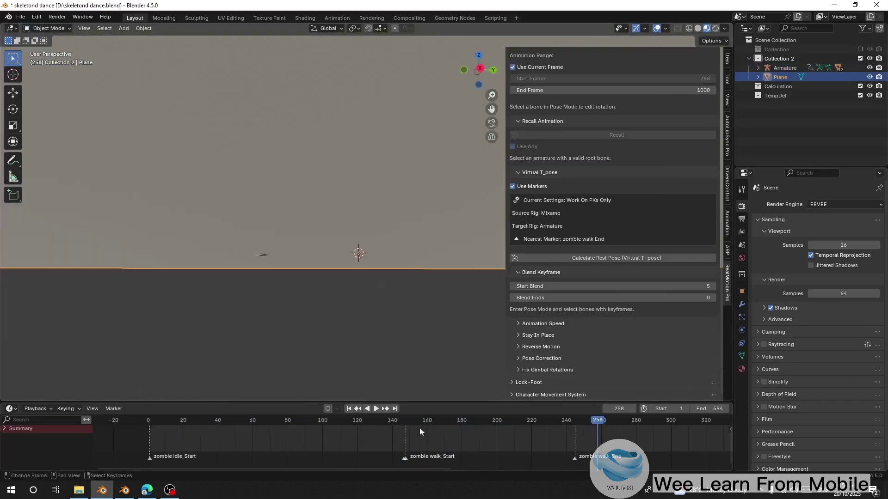
# Go to frame 246, select the armature and load the zombie walk animation onto it again
pyautogui.moveTo(393, 231); pyautogui.dragTo(290, 248, button='middle')
pyautogui.moveTo(426, 430); pyautogui.dragTo(554, 427)
pyautogui.scroll(5, 435, 445)
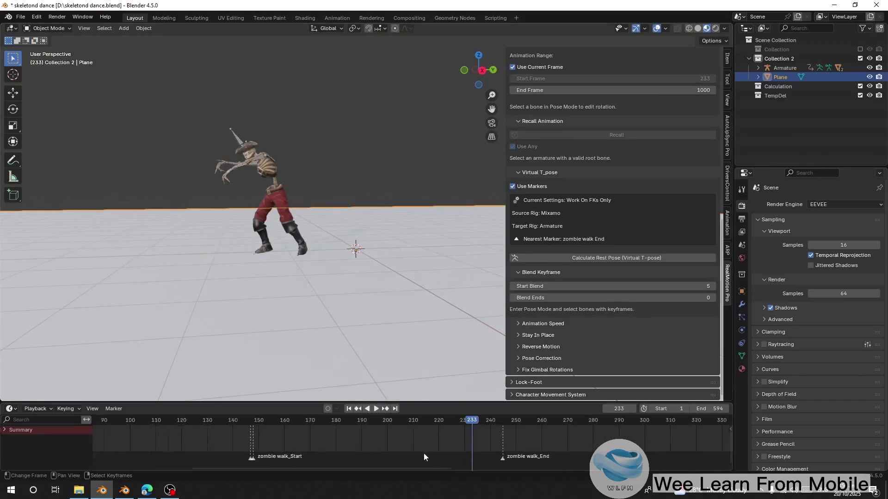
pyautogui.moveTo(504, 428); pyautogui.dragTo(560, 433)
pyautogui.moveTo(557, 440); pyautogui.dragTo(322, 450, button='middle')
pyautogui.scroll(7, 382, 467)
pyautogui.rightClick(234, 136)
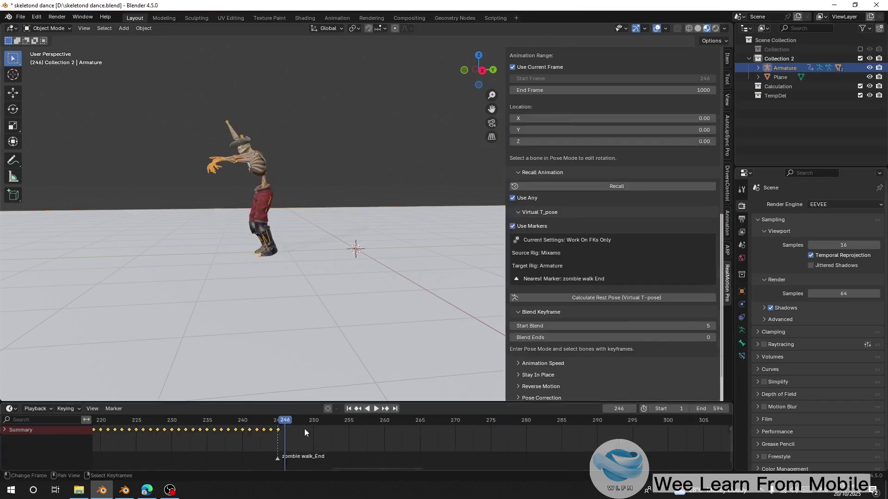
pyautogui.scroll(10, 529, 201)
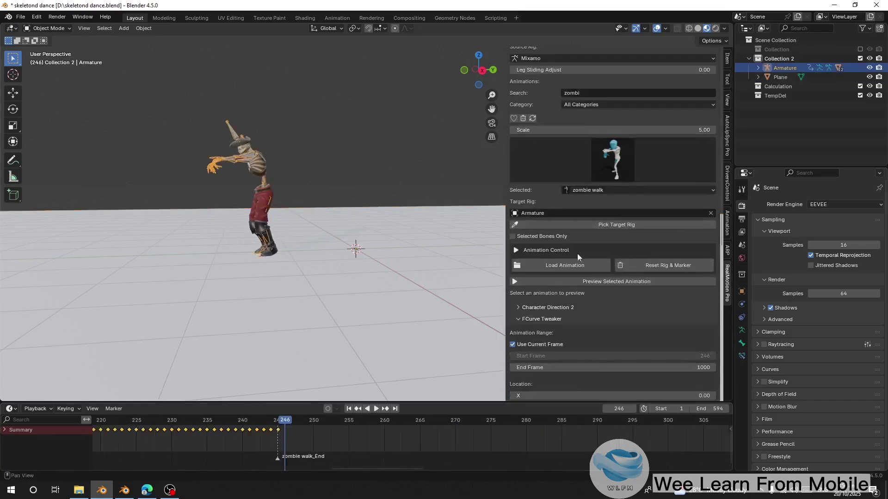
pyautogui.click(545, 261)
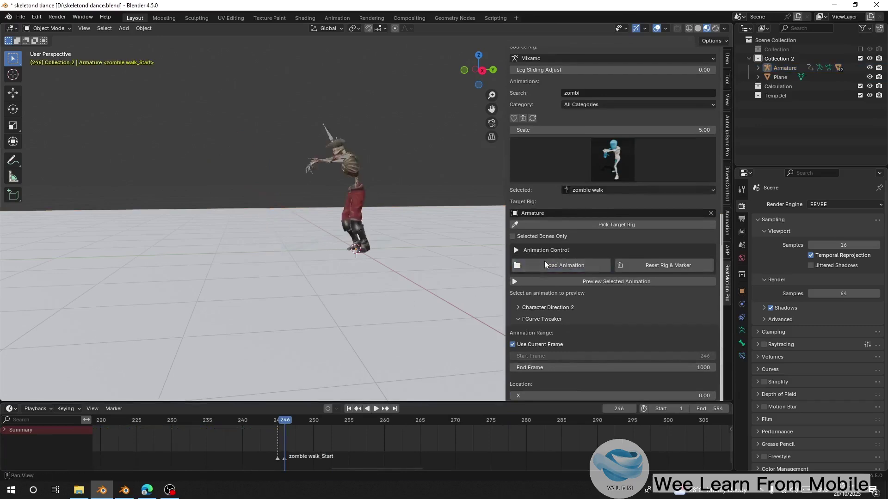
# Recall the animation at frame 246 to align the second zombie walk with the end of the first
pyautogui.moveTo(249, 432); pyautogui.dragTo(288, 432)
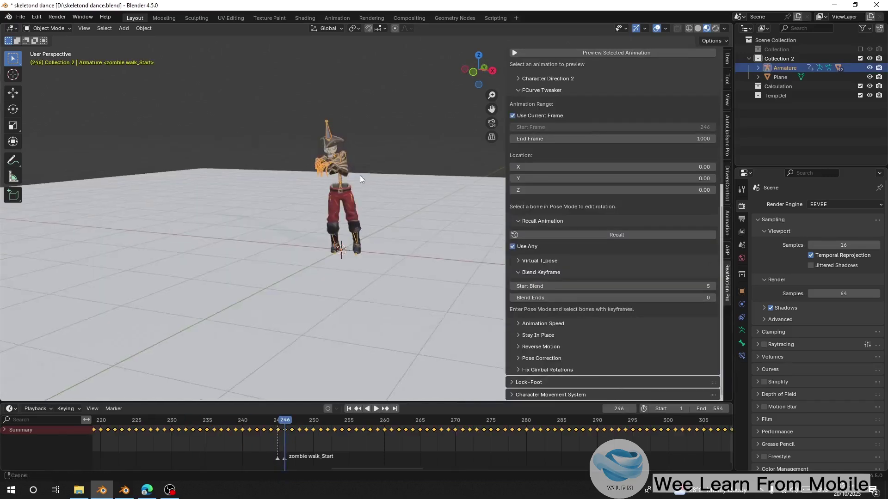
pyautogui.moveTo(363, 178); pyautogui.dragTo(305, 367, button='middle')
pyautogui.moveTo(283, 445)
pyautogui.mouseDown()
pyautogui.moveTo(272, 448)
pyautogui.moveTo(284, 449)
pyautogui.mouseUp()
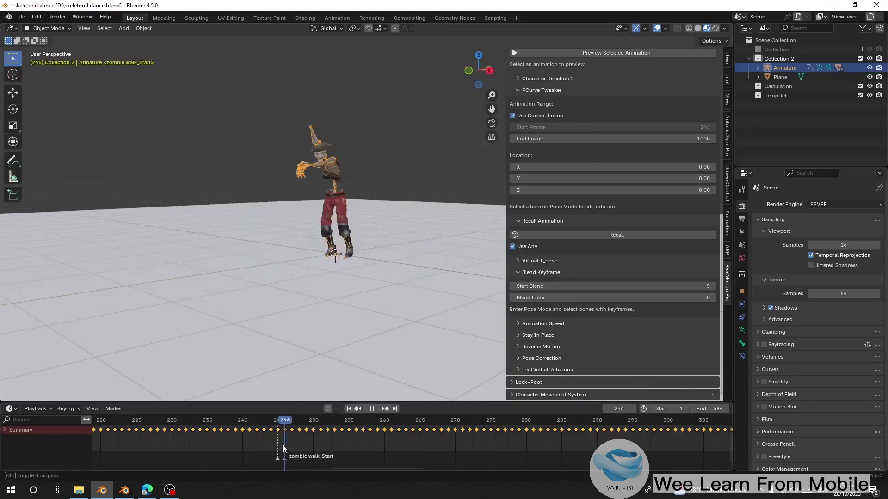
pyautogui.click(559, 236)
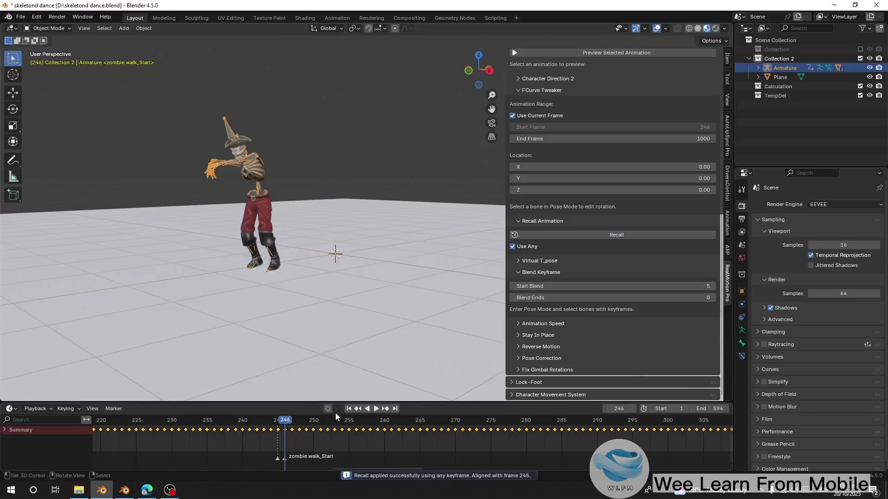
# Play the animation from about frame 130 to check the continuity between the two zombie walks
pyautogui.scroll(-7, 348, 297)
pyautogui.moveTo(186, 431); pyautogui.dragTo(157, 434)
pyautogui.scroll(-15, 196, 436)
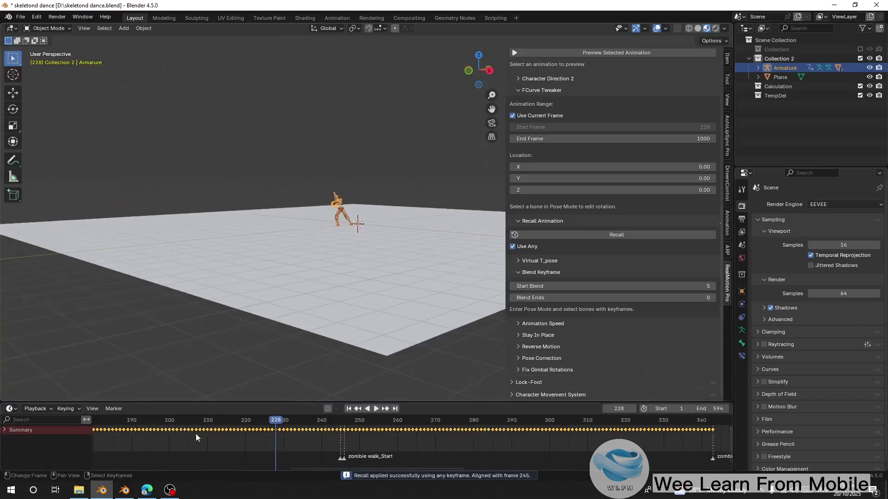
pyautogui.click(139, 431)
pyautogui.press('space')
pyautogui.scroll(8, 359, 220)
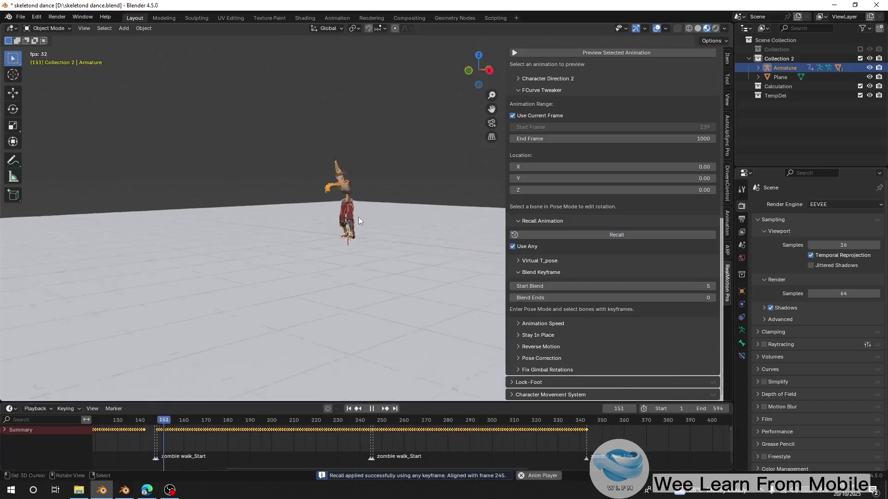
pyautogui.click(116, 436)
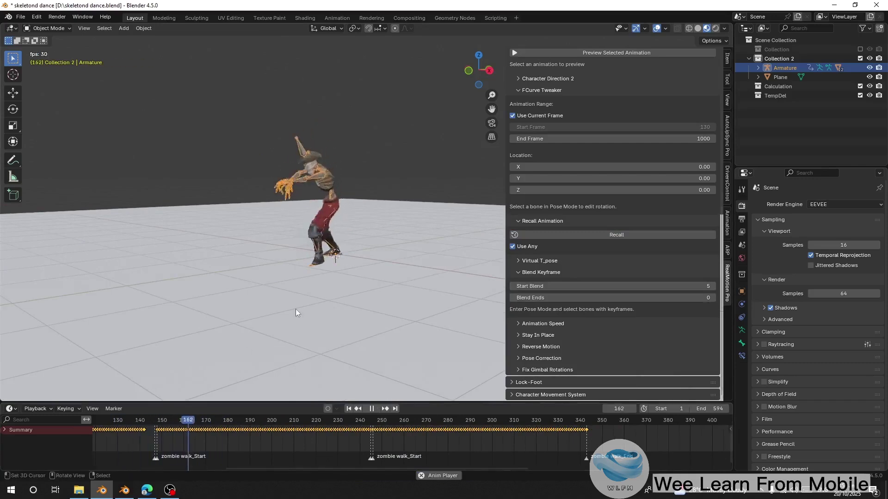
pyautogui.moveTo(332, 318); pyautogui.dragTo(367, 324, button='middle')
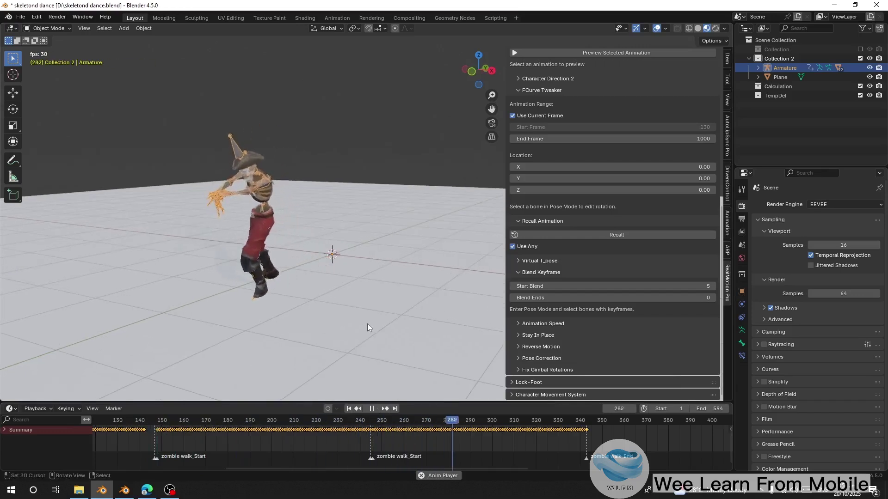
pyautogui.scroll(-2, 367, 326)
pyautogui.press('space')
# Scrub through the two joined zombie walks and their end at frame 344 to examine the walking path
pyautogui.moveTo(584, 439); pyautogui.dragTo(327, 425)
pyautogui.moveTo(560, 439); pyautogui.dragTo(589, 438)
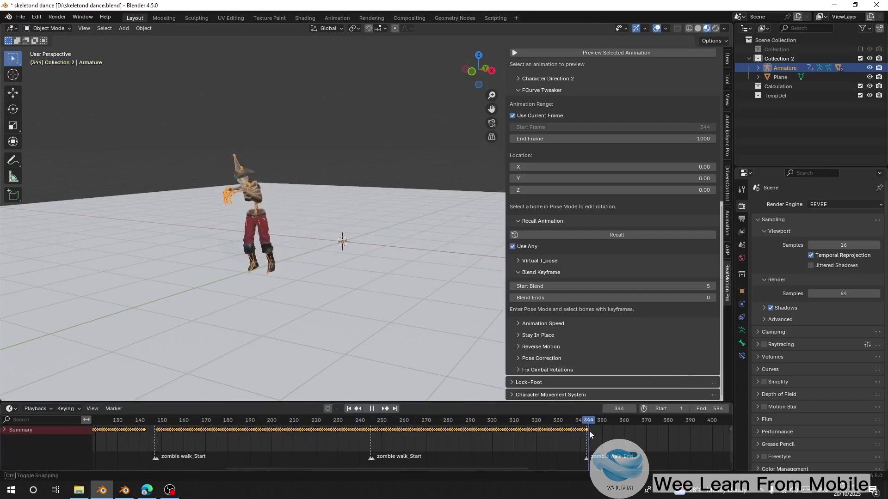
pyautogui.scroll(2, 589, 438)
pyautogui.moveTo(498, 438); pyautogui.dragTo(432, 439, button='middle')
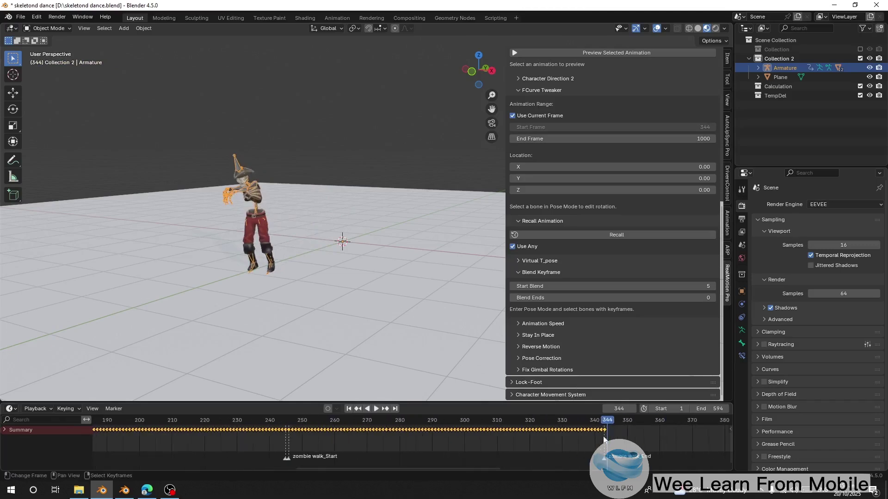
pyautogui.moveTo(603, 437); pyautogui.dragTo(149, 438)
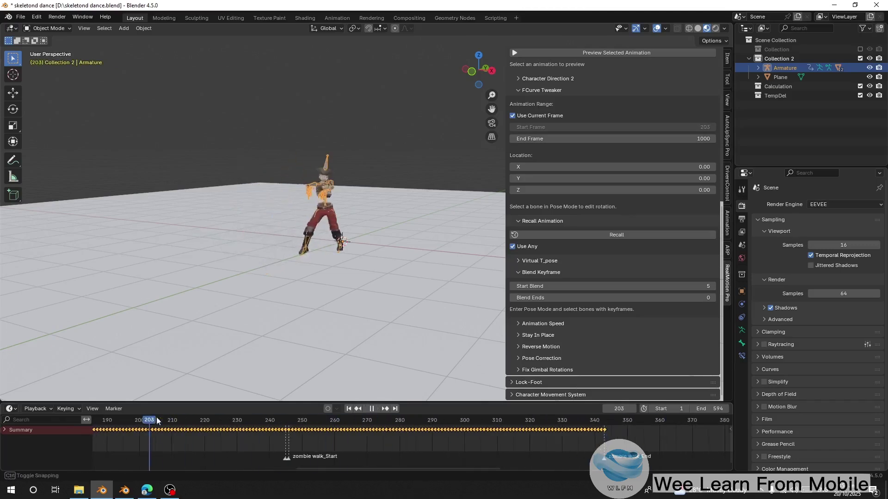
pyautogui.hscroll(-4, 320, 464)
pyautogui.scroll(1, 320, 464)
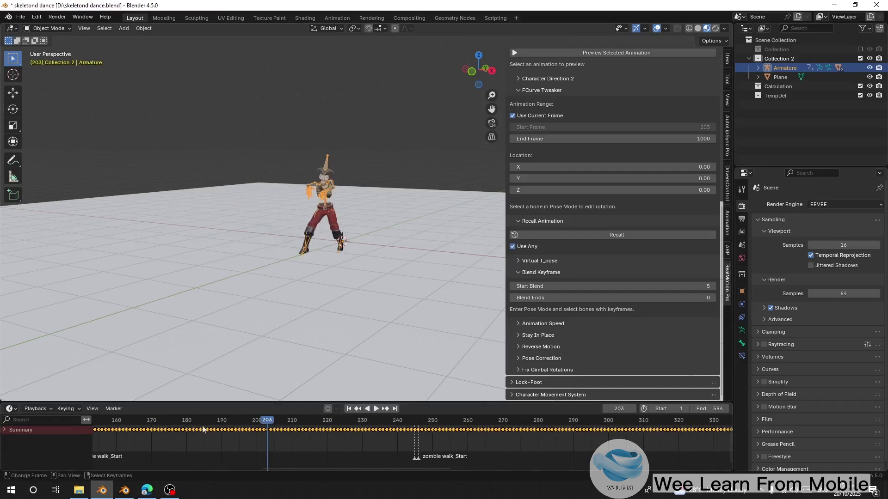
pyautogui.moveTo(203, 429); pyautogui.dragTo(415, 449)
pyautogui.moveTo(419, 449); pyautogui.dragTo(148, 426)
# Go to frame 197 and add a motion director to the armature in Character Direction 2
pyautogui.moveTo(178, 451); pyautogui.dragTo(322, 464, button='middle')
pyautogui.moveTo(241, 437); pyautogui.dragTo(391, 442)
pyautogui.scroll(-7, 390, 442)
pyautogui.moveTo(399, 276); pyautogui.dragTo(404, 275, button='middle')
pyautogui.scroll(2, 404, 275)
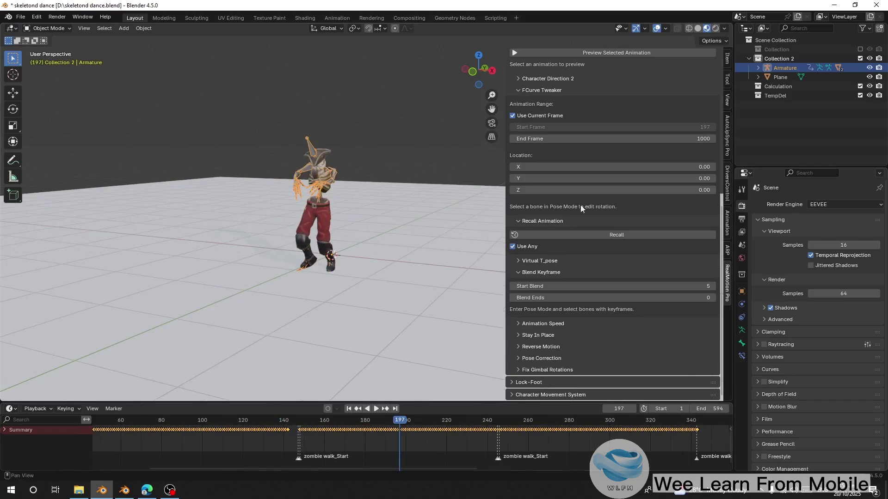
pyautogui.scroll(4, 581, 209)
pyautogui.click(546, 155)
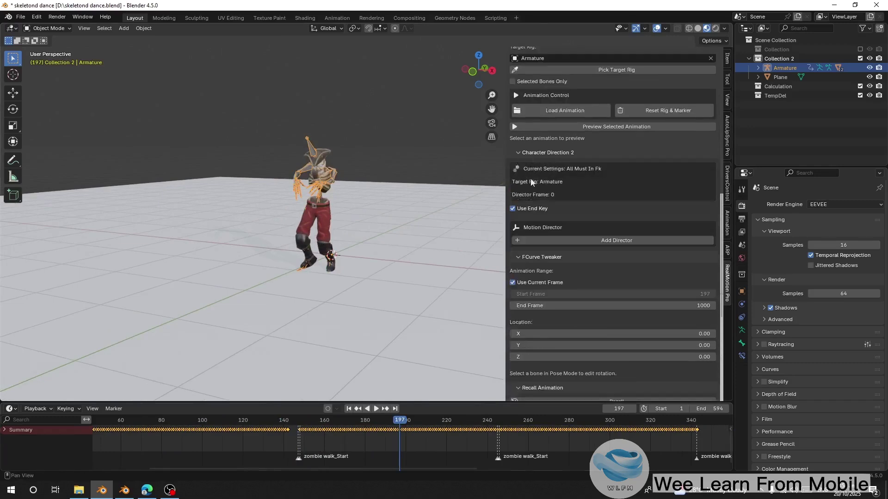
pyautogui.click(594, 239)
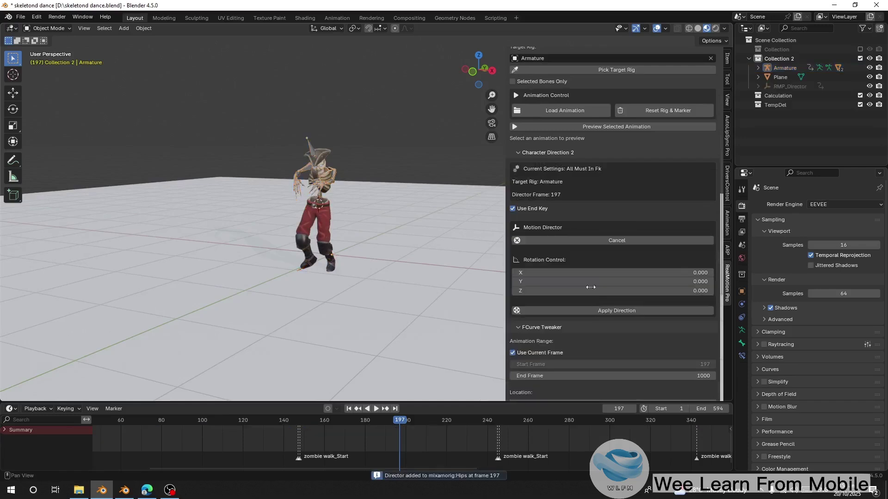
# Turn the director to Z rotation 0.840 and apply the direction for frames 197 to 343 with Blend 2
pyautogui.moveTo(596, 290); pyautogui.dragTo(650, 290)
pyautogui.click(576, 312)
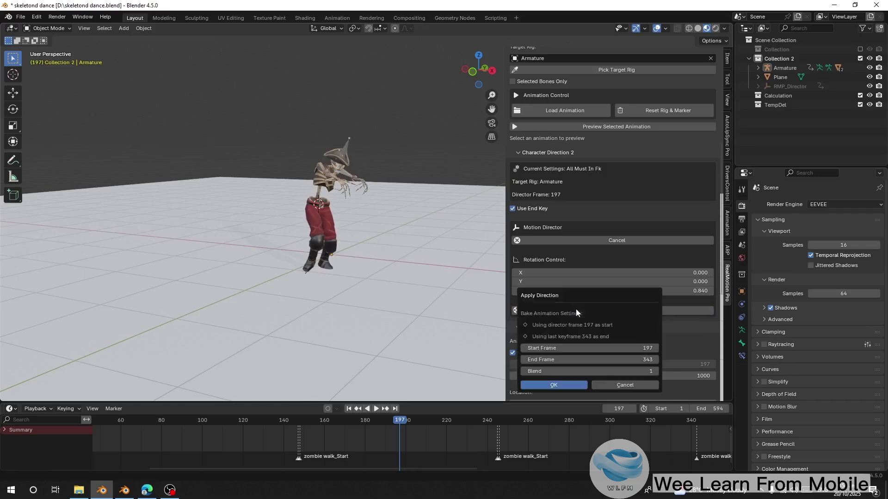
pyautogui.click(656, 372)
pyautogui.click(656, 371)
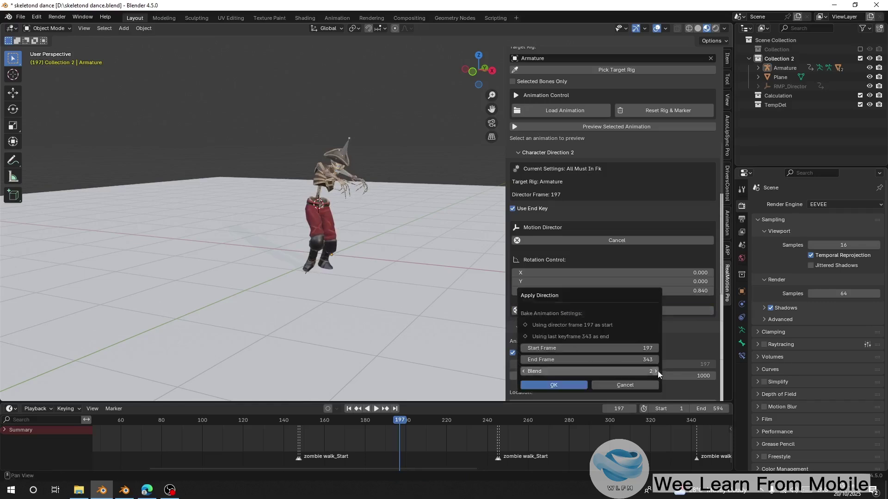
pyautogui.click(558, 384)
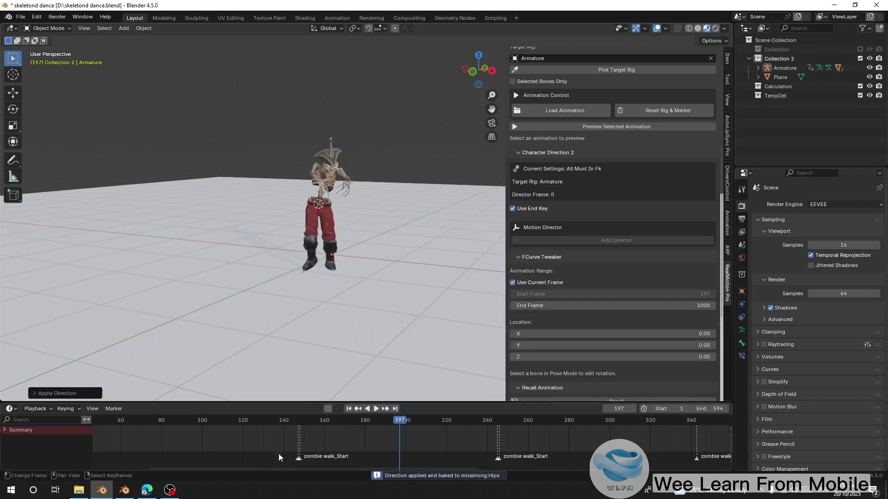
# Play the redirected walk from about frame 123 while viewing it from several angles, stopping at frame 285
pyautogui.click(249, 445)
pyautogui.press('space')
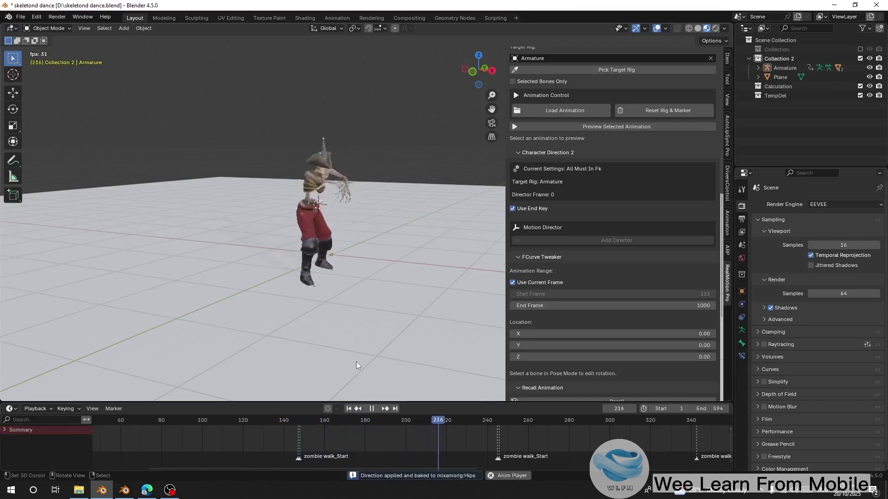
pyautogui.moveTo(356, 366); pyautogui.dragTo(298, 355, button='middle')
pyautogui.moveTo(299, 351); pyautogui.dragTo(294, 356, button='middle')
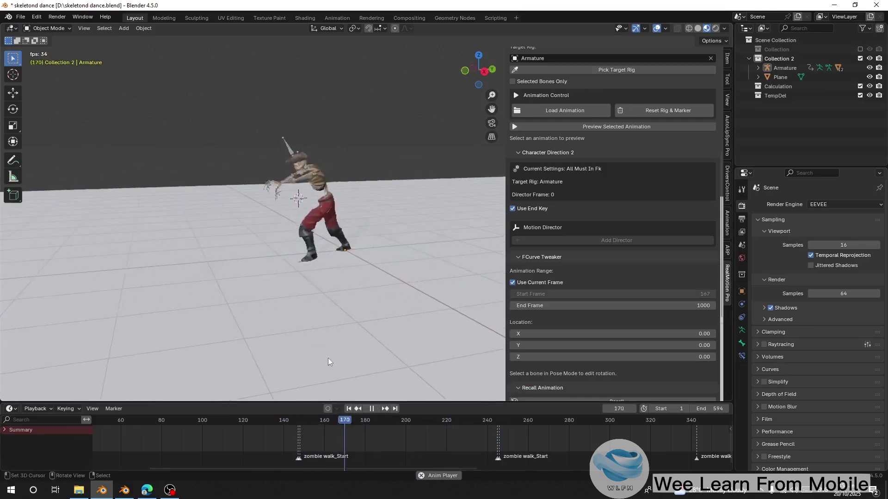
pyautogui.scroll(-3, 328, 359)
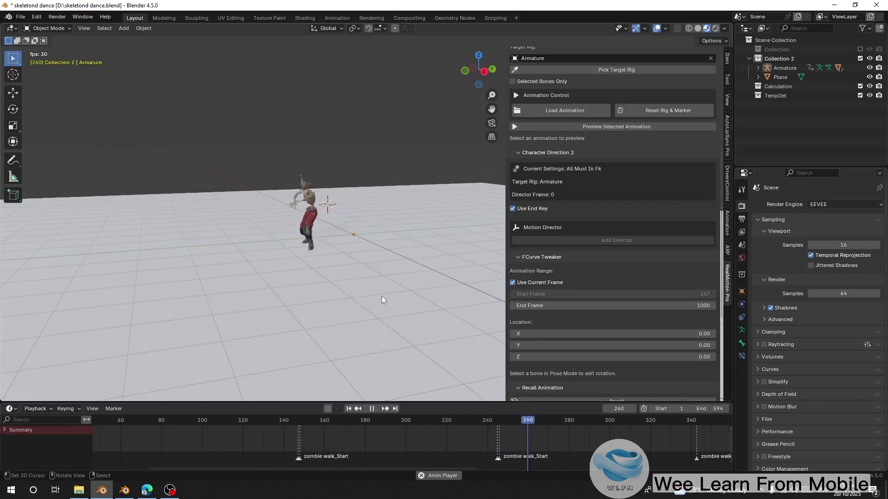
pyautogui.press('space')
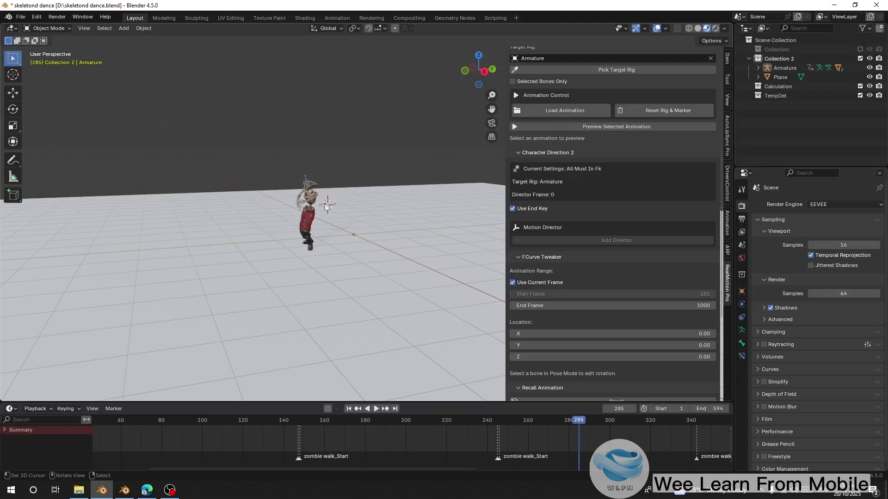
# Add a motion director at frame 285, turn the character about Z and apply the new direction
pyautogui.click(577, 241)
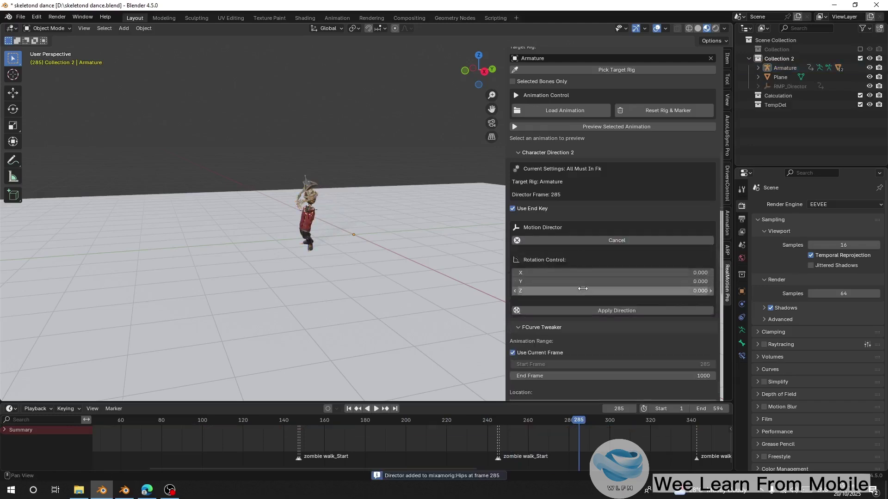
pyautogui.click(616, 311)
pyautogui.click(571, 440)
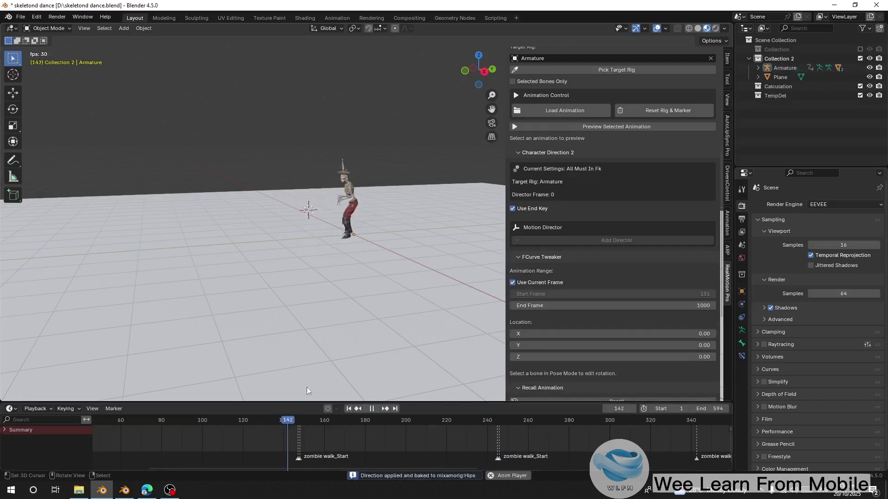
# Watch the walk with both direction changes from different sides and stop playback after the walk ends
pyautogui.moveTo(331, 271); pyautogui.dragTo(370, 234, button='middle')
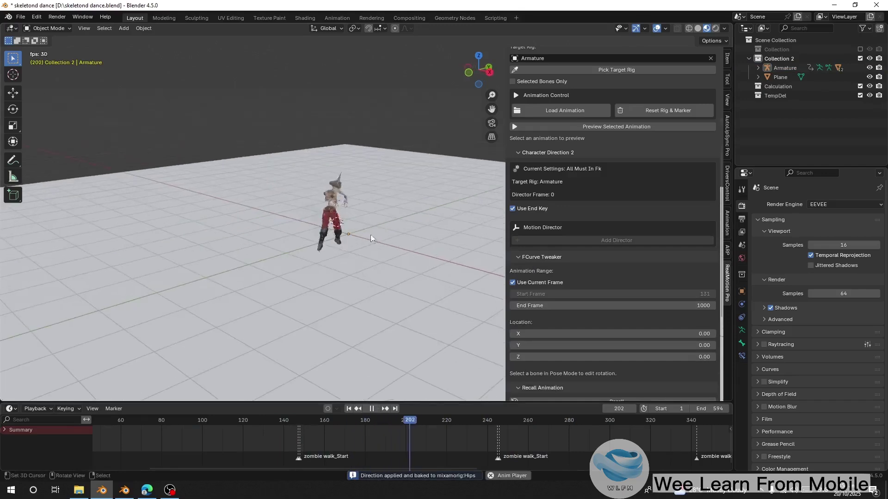
pyautogui.moveTo(294, 210); pyautogui.dragTo(256, 207, button='middle')
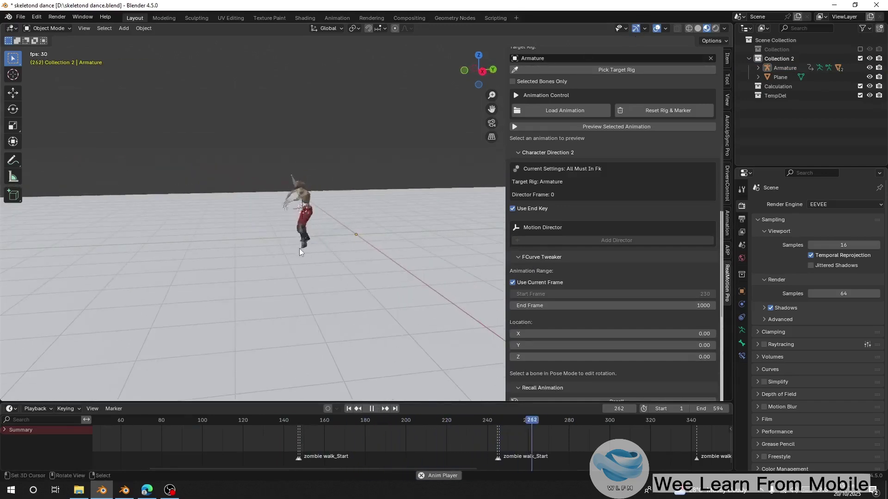
pyautogui.moveTo(488, 384); pyautogui.dragTo(353, 291, button='middle')
pyautogui.press('space')
# Move to frame 344, just after the zombie walk end marker, and select the armature
pyautogui.moveTo(555, 455)
pyautogui.mouseDown(button='middle')
pyautogui.moveTo(334, 453)
pyautogui.moveTo(349, 458)
pyautogui.mouseUp(button='middle')
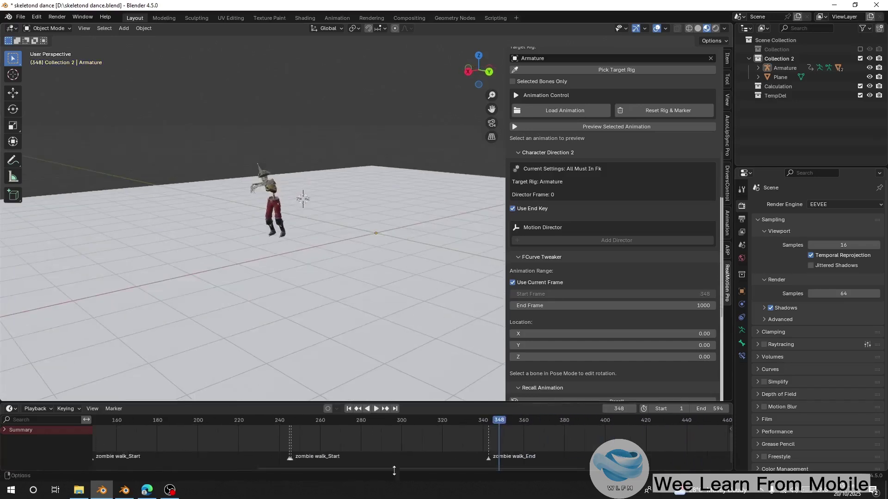
pyautogui.scroll(5, 503, 446)
pyautogui.moveTo(504, 450); pyautogui.dragTo(349, 477, button='middle')
pyautogui.scroll(4, 378, 464)
pyautogui.moveTo(349, 446); pyautogui.dragTo(352, 444)
pyautogui.click(256, 171)
# Filter the RealMotion Pro animation library to the Mixamo category and clear the search text
pyautogui.scroll(10, 600, 214)
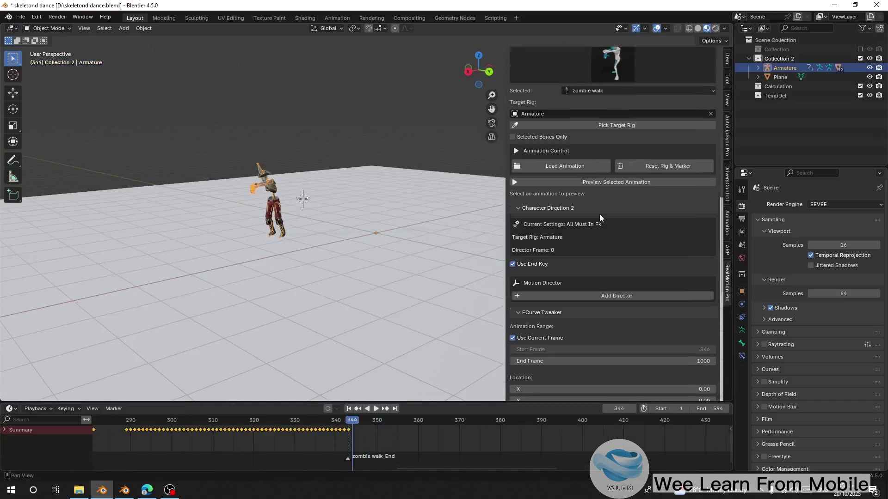
pyautogui.click(597, 134)
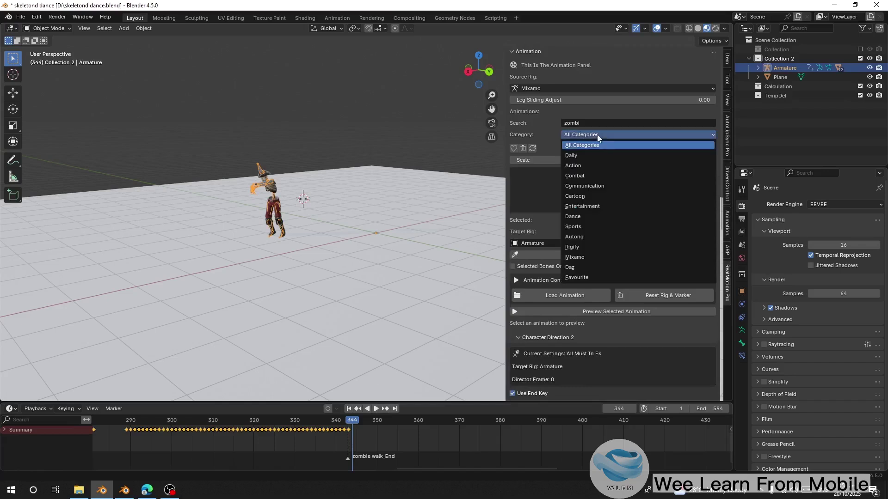
pyautogui.click(575, 257)
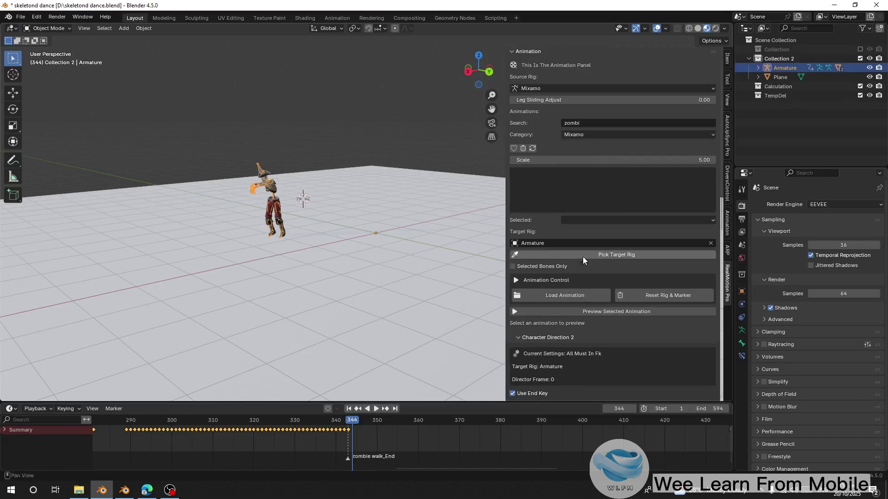
pyautogui.click(590, 121)
pyautogui.press('Return')
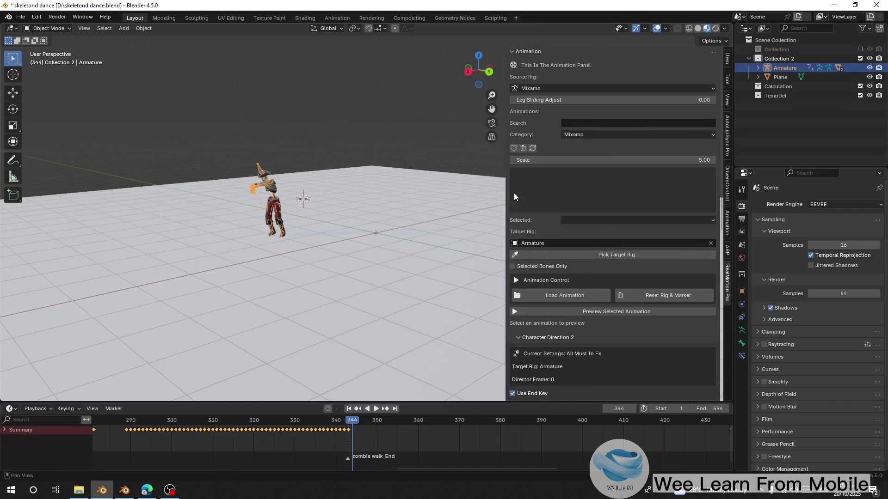
# Choose the Thriller Part 3_Mixamo__2.08 animation and load it onto the armature at frame 344
pyautogui.click(551, 200)
pyautogui.click(568, 247)
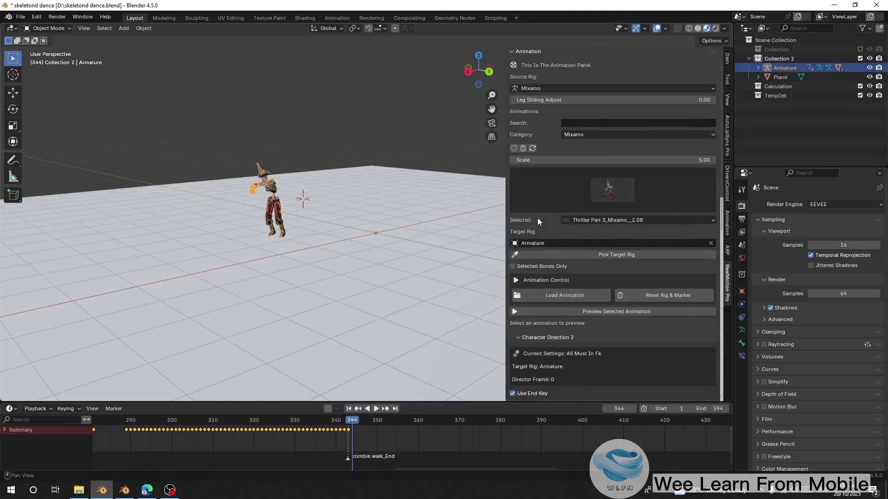
pyautogui.moveTo(327, 255); pyautogui.dragTo(353, 256, button='middle')
pyautogui.click(565, 297)
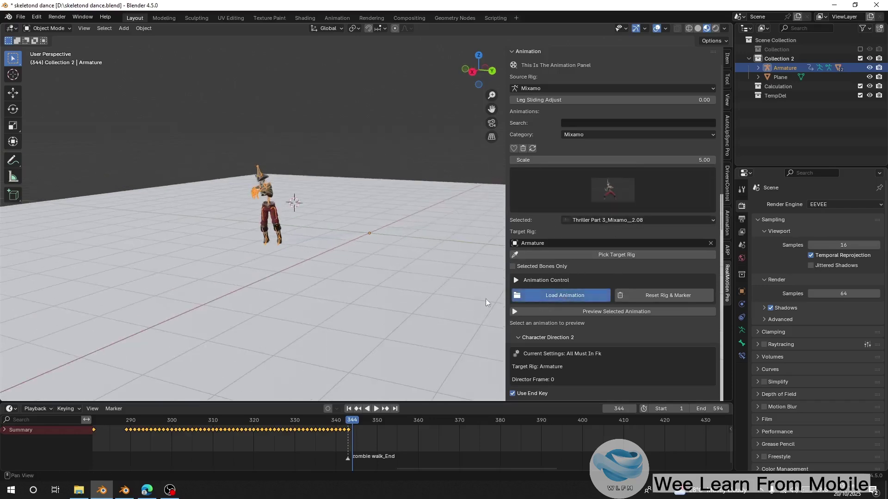
pyautogui.moveTo(485, 299); pyautogui.dragTo(346, 240, button='middle')
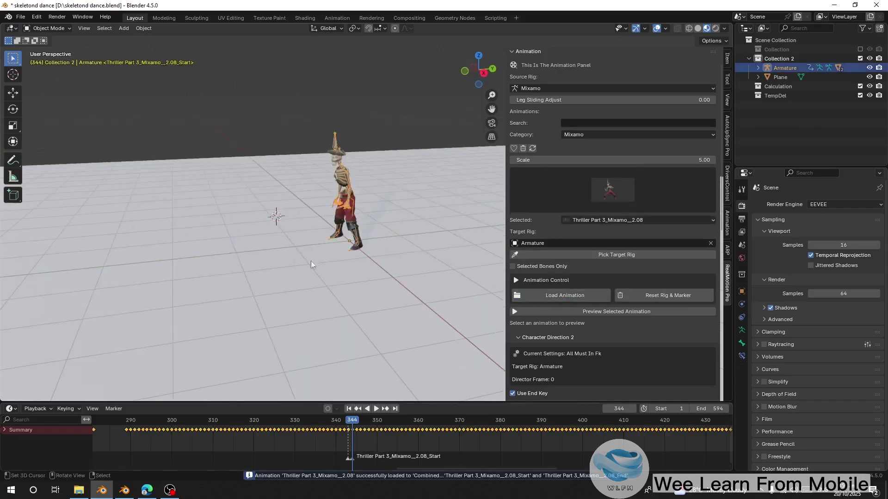
pyautogui.moveTo(391, 289); pyautogui.dragTo(430, 291, button='middle')
# Set the FCurve Tweaker end frame to 5000 and recall the Thriller animation to the walk's end position
pyautogui.scroll(-11, 569, 295)
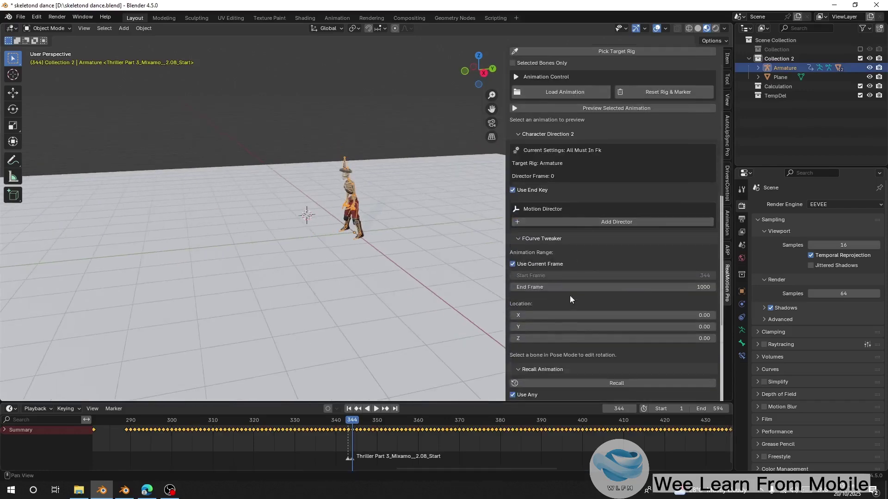
pyautogui.scroll(-15, 593, 419)
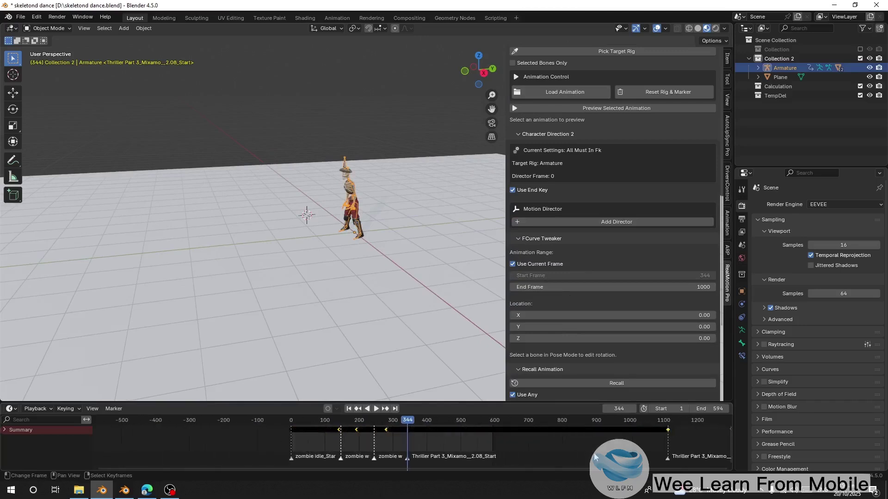
pyautogui.scroll(-2, 593, 305)
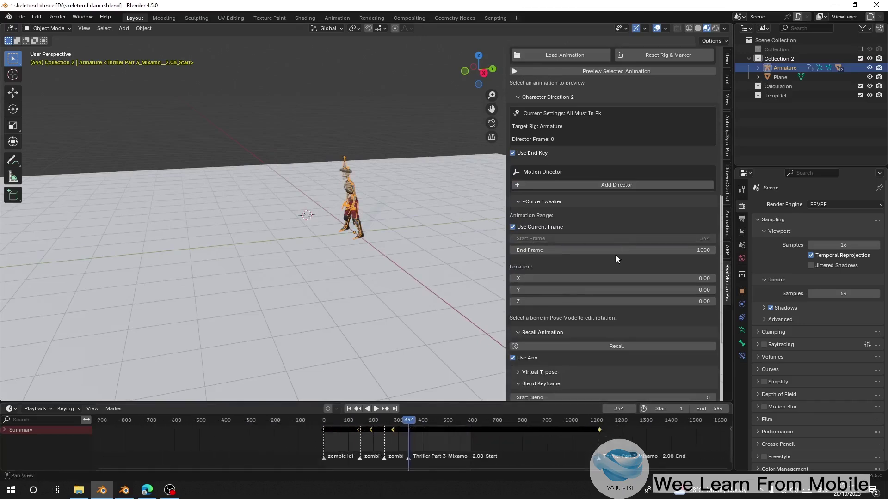
pyautogui.click(586, 252)
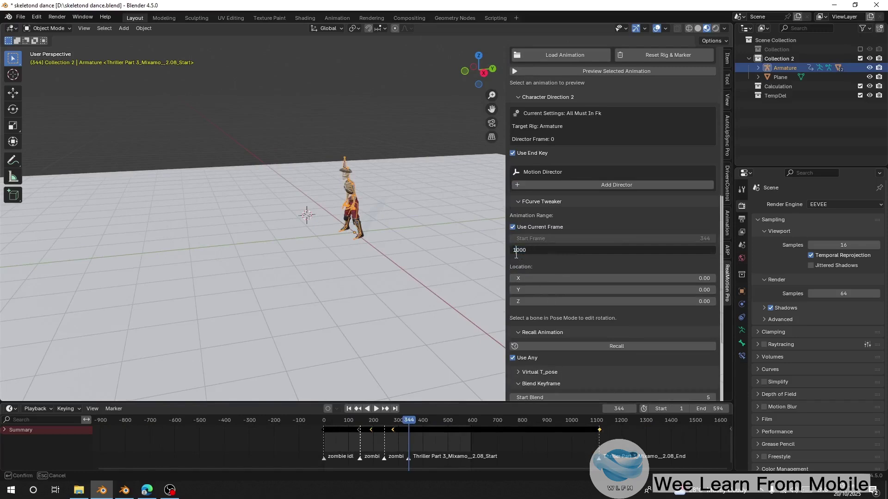
pyautogui.press('Return')
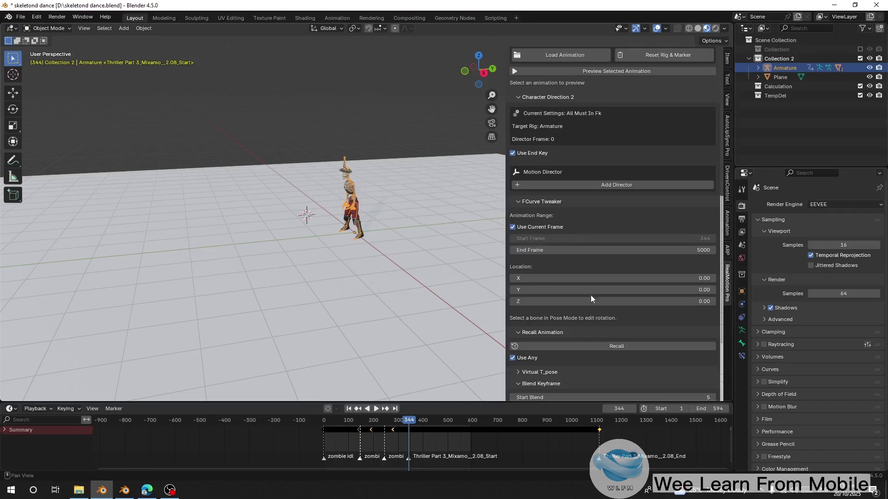
pyautogui.scroll(-5, 590, 295)
pyautogui.click(532, 235)
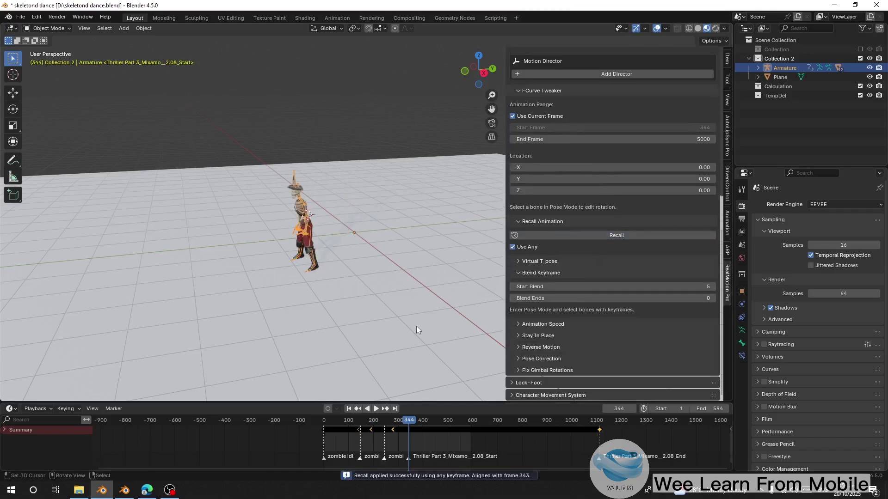
# Compare the character's pose and facing at frames 343 and 344, where the zombie walk meets the Thriller animation
pyautogui.scroll(5, 383, 288)
pyautogui.scroll(-1, 375, 275)
pyautogui.scroll(4, 432, 439)
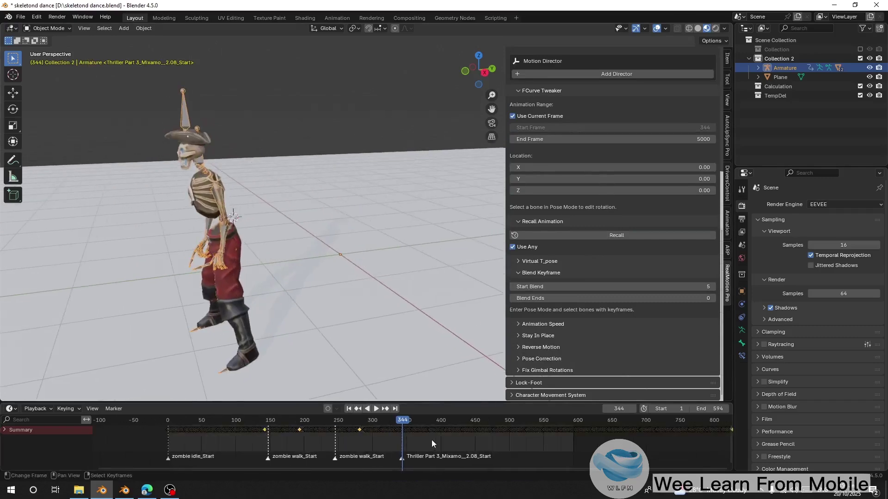
pyautogui.scroll(8, 431, 440)
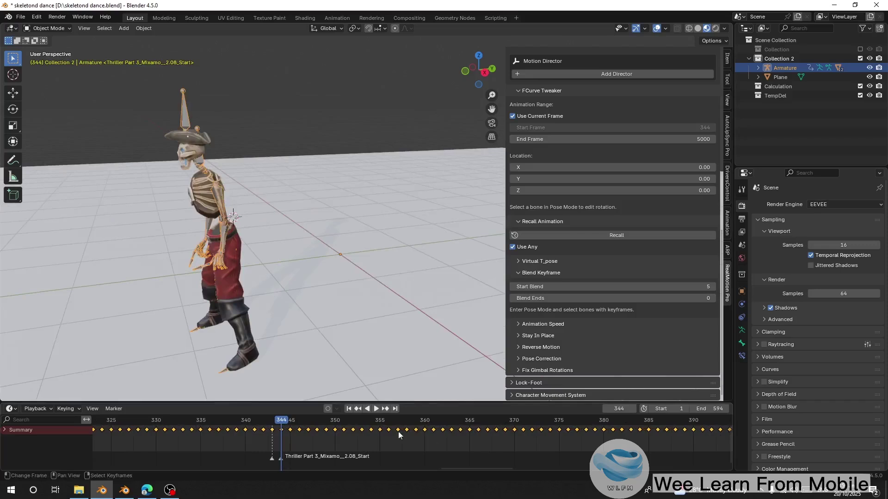
pyautogui.scroll(-4, 251, 232)
pyautogui.click(273, 437)
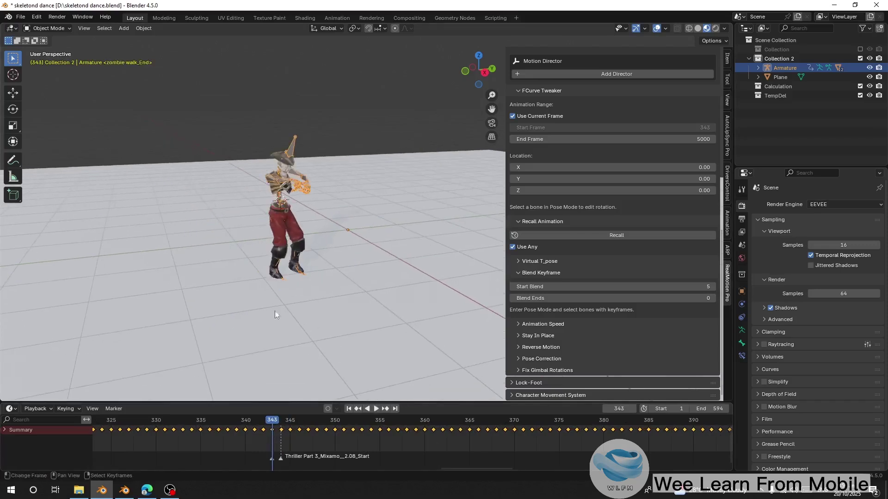
pyautogui.scroll(3, 279, 283)
pyautogui.moveTo(287, 286); pyautogui.dragTo(279, 333, button='middle')
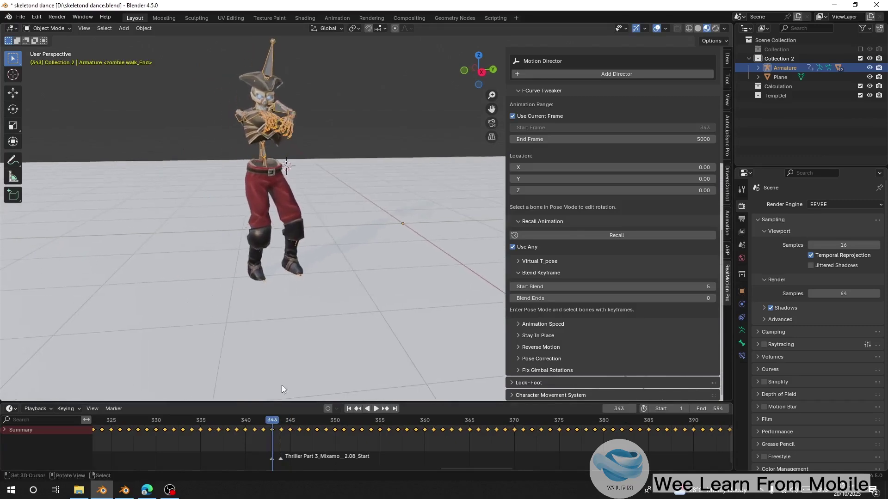
pyautogui.click(280, 430)
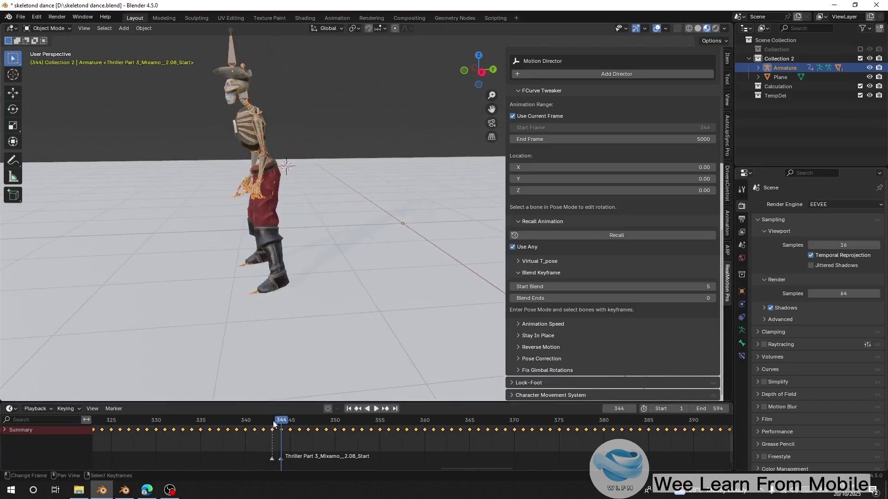
pyautogui.moveTo(271, 433); pyautogui.dragTo(280, 436)
# Add a motion director at frame 344 and set its Z rotation to 2.080 to match the walk's facing direction
pyautogui.click(604, 74)
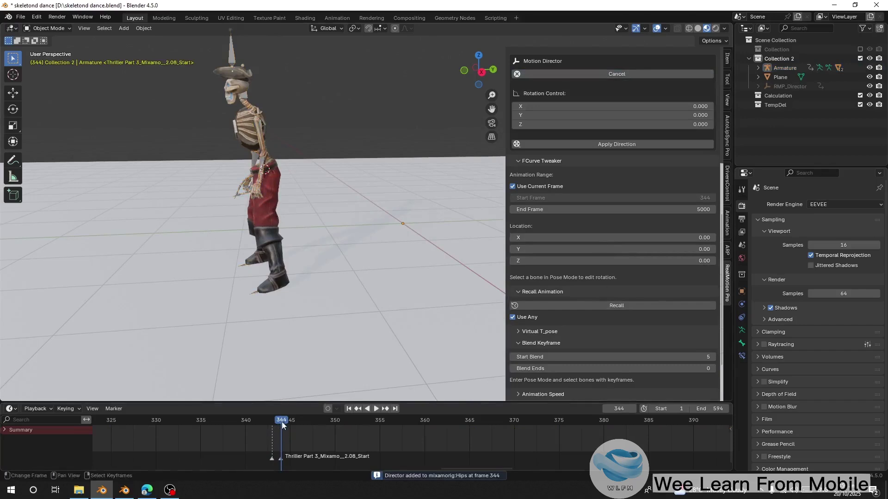
pyautogui.click(274, 431)
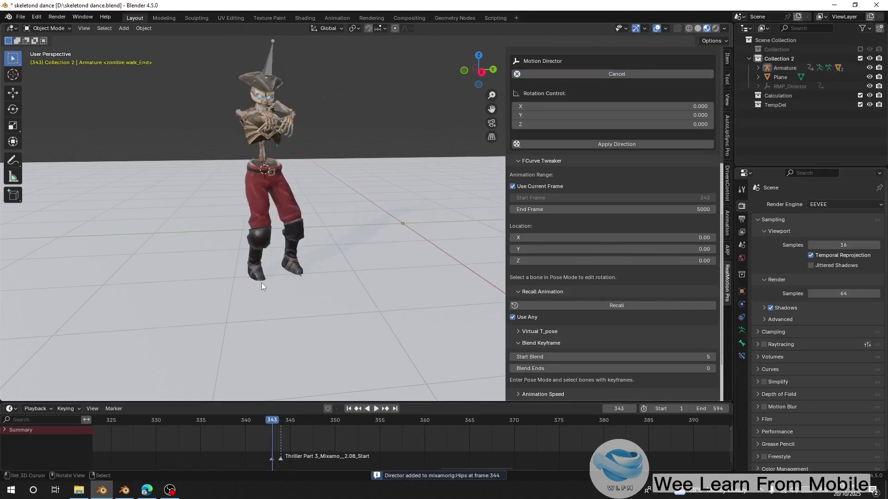
pyautogui.click(276, 441)
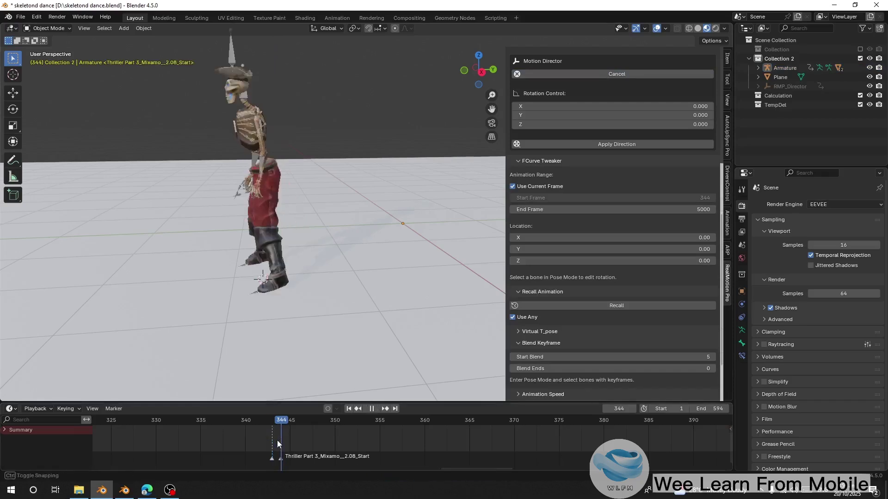
pyautogui.moveTo(573, 125); pyautogui.dragTo(605, 125)
pyautogui.moveTo(241, 199); pyautogui.dragTo(284, 230, button='middle')
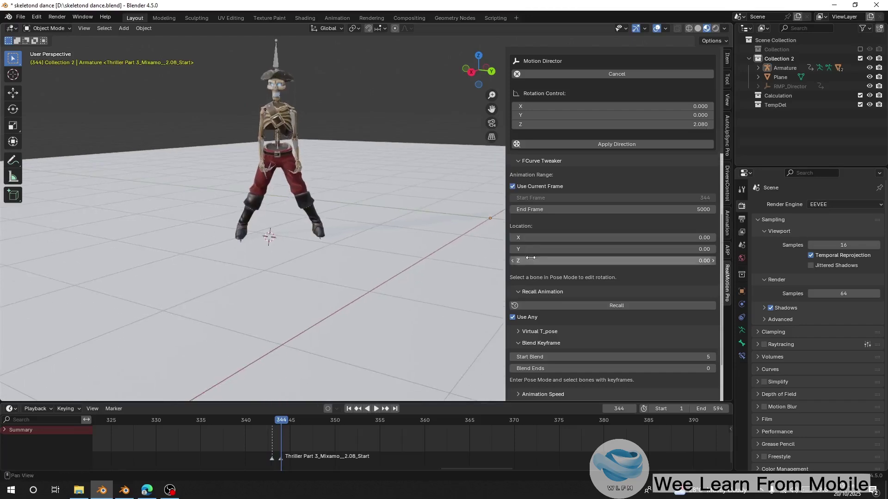
# Set the FCurve Tweaker location to X 0.28 and Z -0.06, matching the foot placement between frames 343 and 344
pyautogui.moveTo(545, 253); pyautogui.dragTo(562, 238)
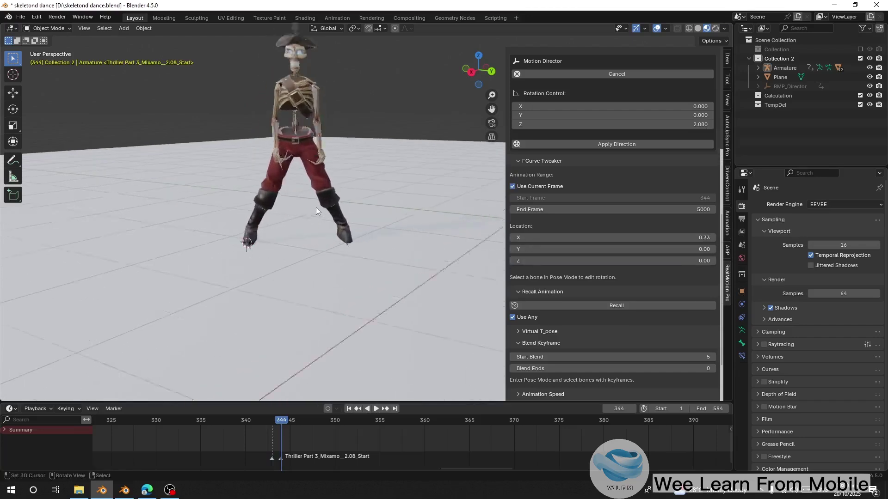
pyautogui.scroll(6, 316, 207)
pyautogui.moveTo(304, 213); pyautogui.dragTo(327, 221, button='middle')
pyautogui.scroll(2, 349, 206)
pyautogui.press('Left')
pyautogui.press('Right')
pyautogui.press('Left')
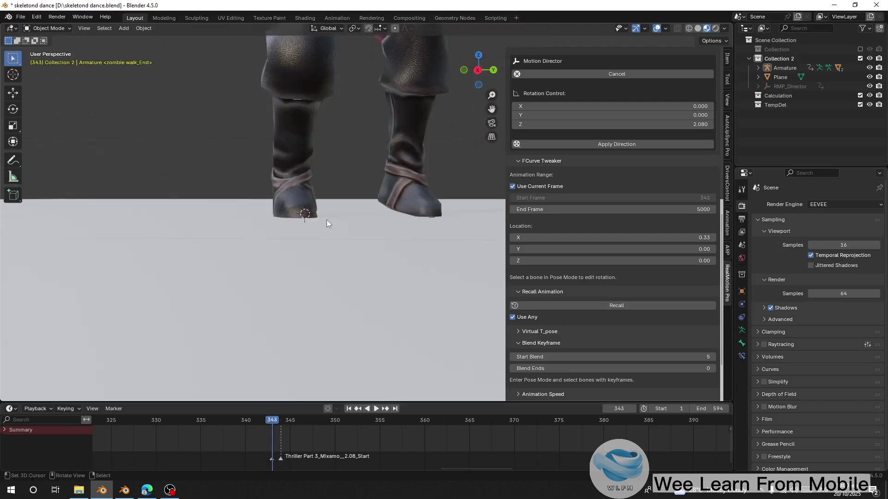
pyautogui.press('Right')
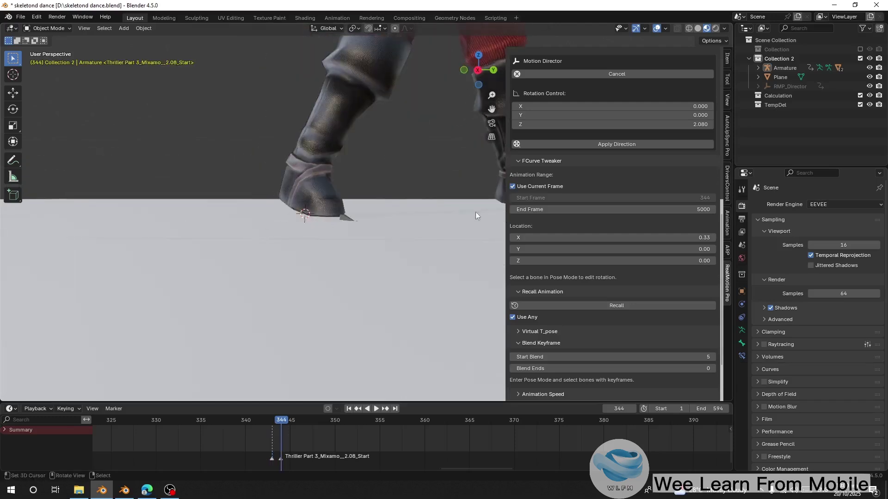
pyautogui.moveTo(475, 212); pyautogui.dragTo(463, 218, button='middle')
pyautogui.moveTo(550, 246)
pyautogui.mouseDown()
pyautogui.moveTo(543, 261)
pyautogui.moveTo(552, 238)
pyautogui.mouseUp()
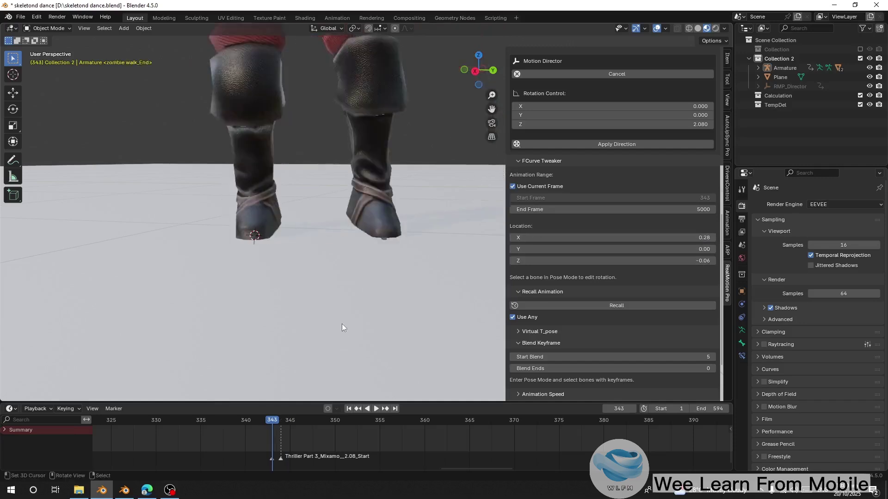
# Play the transition from the zombie walk into the Thriller animation and stop shortly after frame 344
pyautogui.scroll(-8, 342, 324)
pyautogui.moveTo(277, 380); pyautogui.dragTo(246, 387, button='middle')
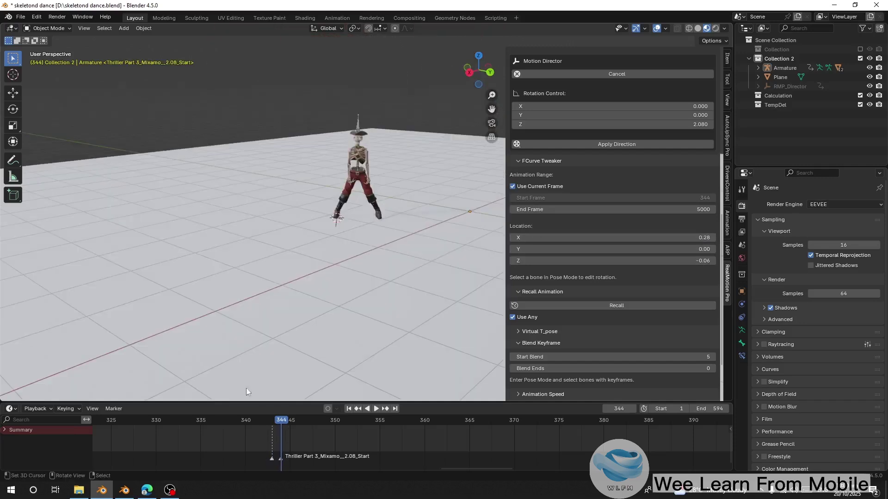
pyautogui.press('space')
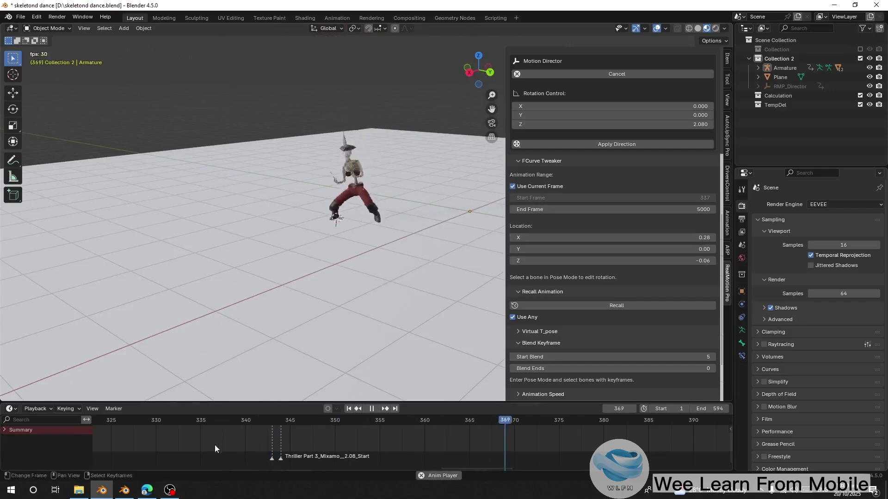
pyautogui.press('space')
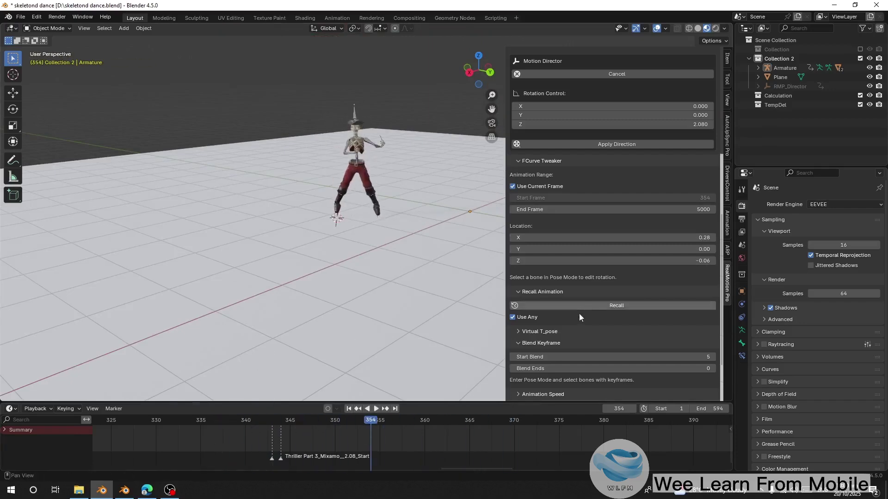
# Apply the director's direction from frame 344 to 1111 with Blend set to 0
pyautogui.click(583, 144)
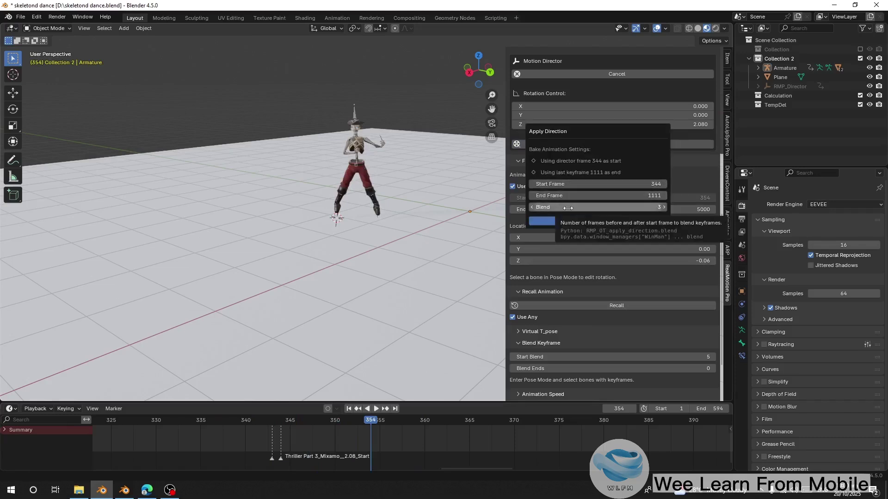
pyautogui.moveTo(567, 208); pyautogui.dragTo(541, 208)
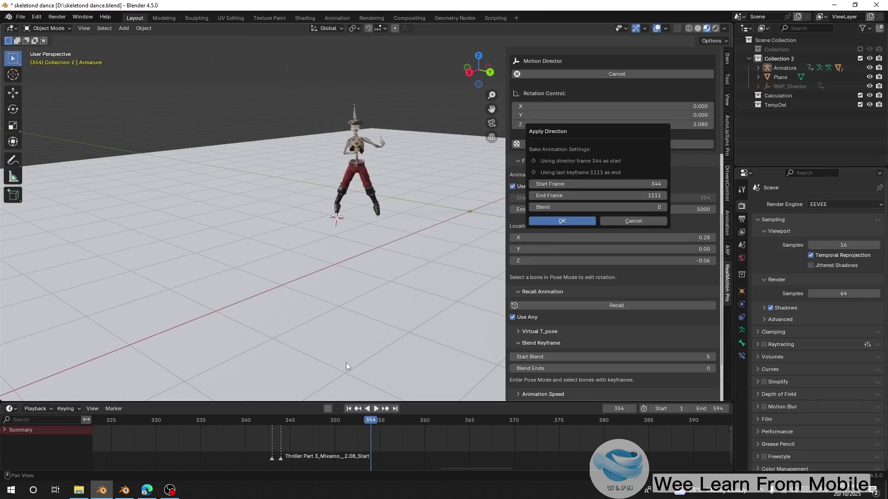
pyautogui.press('Return')
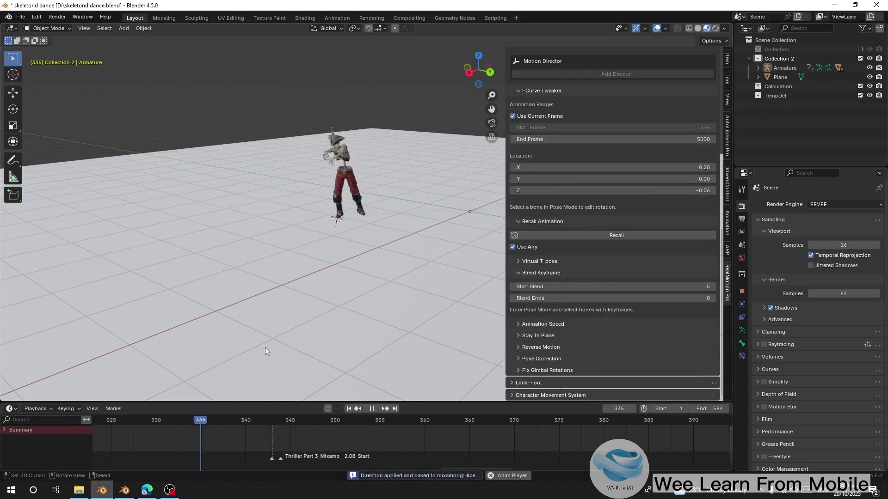
# Stop the playback of the baked transition, return to frame 344 and select the armature
pyautogui.press('space')
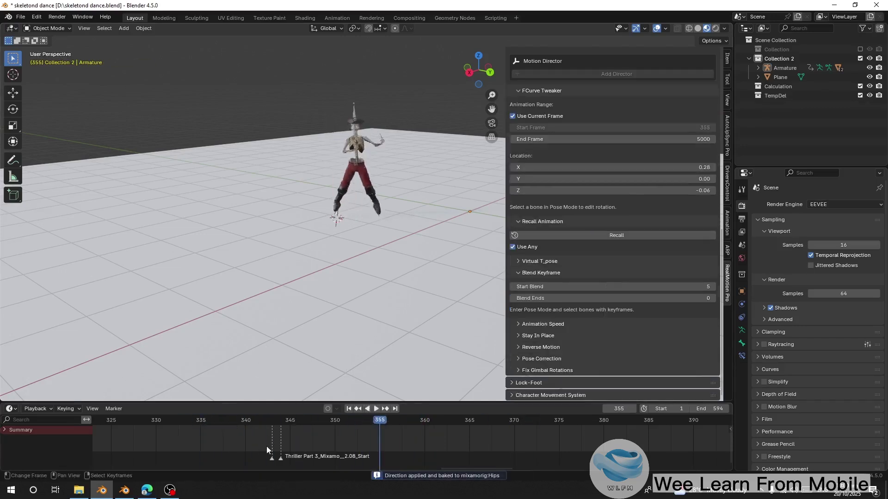
pyautogui.moveTo(266, 446); pyautogui.dragTo(278, 445)
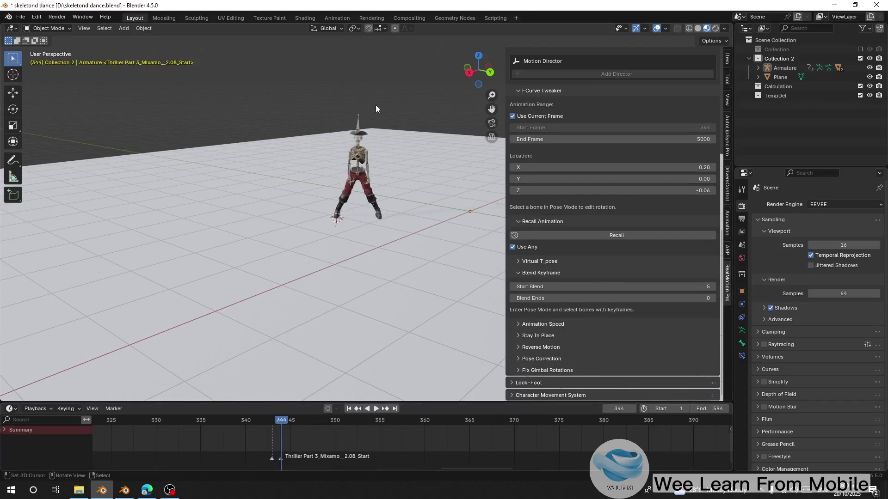
pyautogui.click(361, 121)
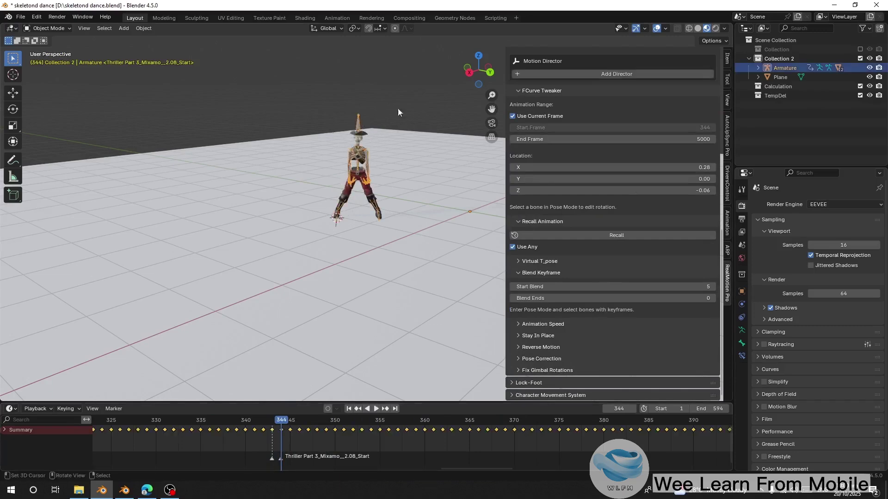
# Enter Pose Mode on the armature and blend its keyframes at frame 344 with Start Blend 5 and Blend Ends 0
pyautogui.click(43, 29)
pyautogui.click(48, 57)
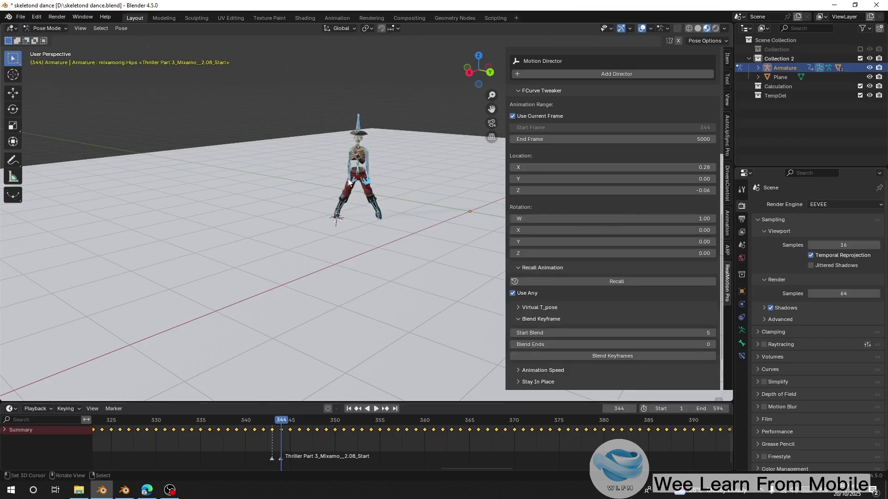
pyautogui.moveTo(348, 182); pyautogui.dragTo(324, 161, button='middle')
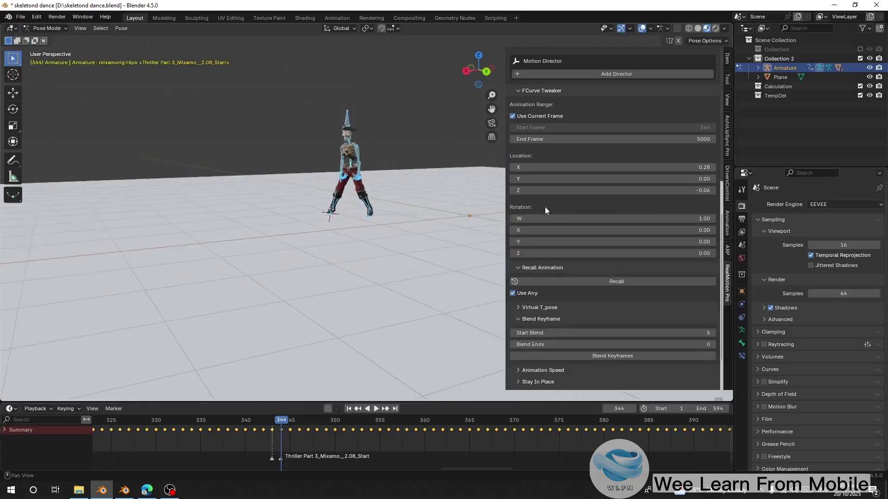
pyautogui.scroll(-3, 579, 265)
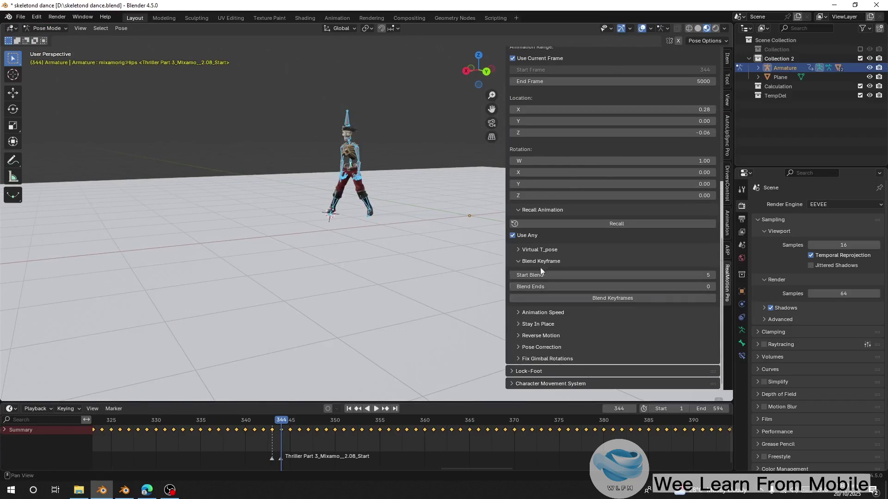
pyautogui.moveTo(392, 198); pyautogui.dragTo(379, 188, button='middle')
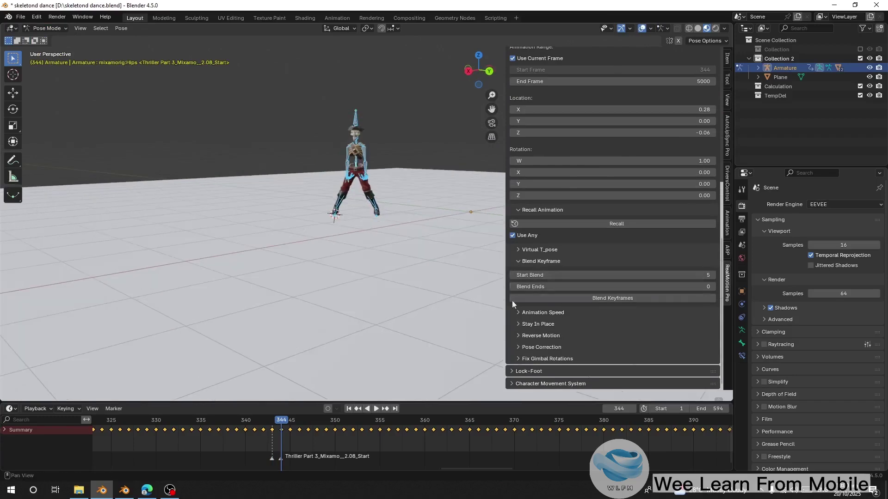
pyautogui.click(598, 298)
# Hide the viewport overlays and play the animation from the zombie idle through the walks into the Thriller dance
pyautogui.moveTo(242, 431); pyautogui.dragTo(162, 430)
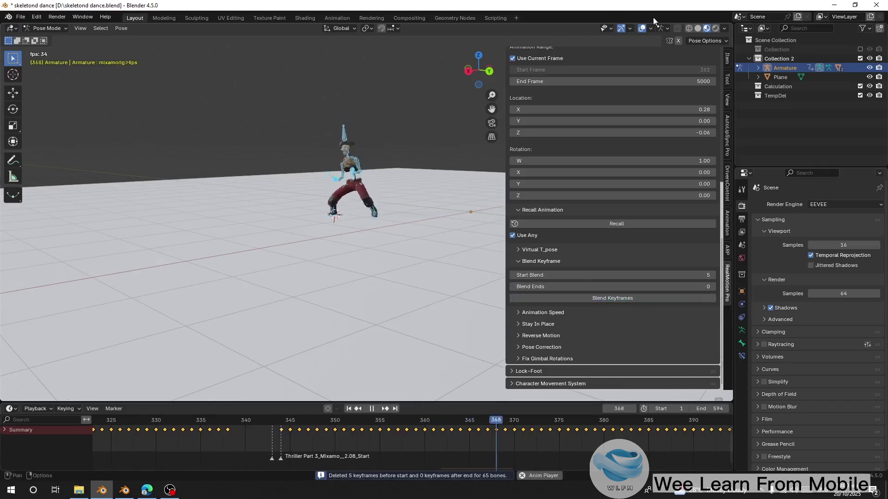
pyautogui.click(641, 28)
pyautogui.scroll(-10, 285, 430)
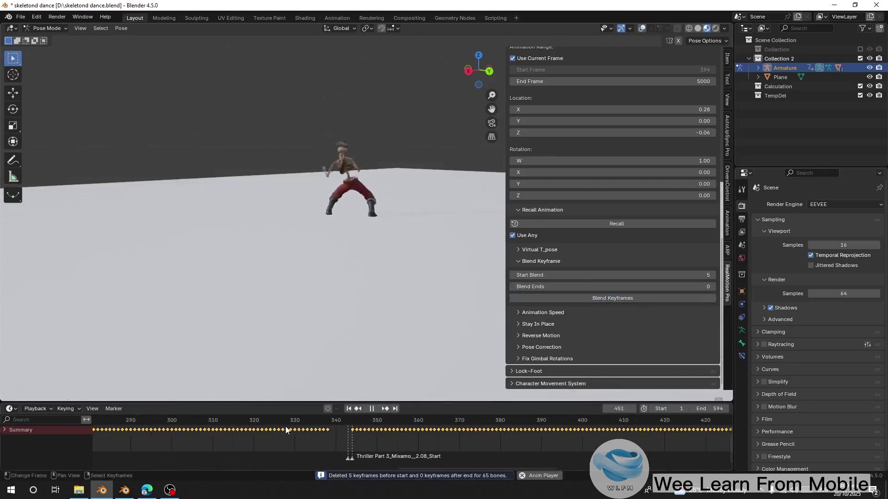
pyautogui.scroll(-4, 285, 427)
pyautogui.click(232, 425)
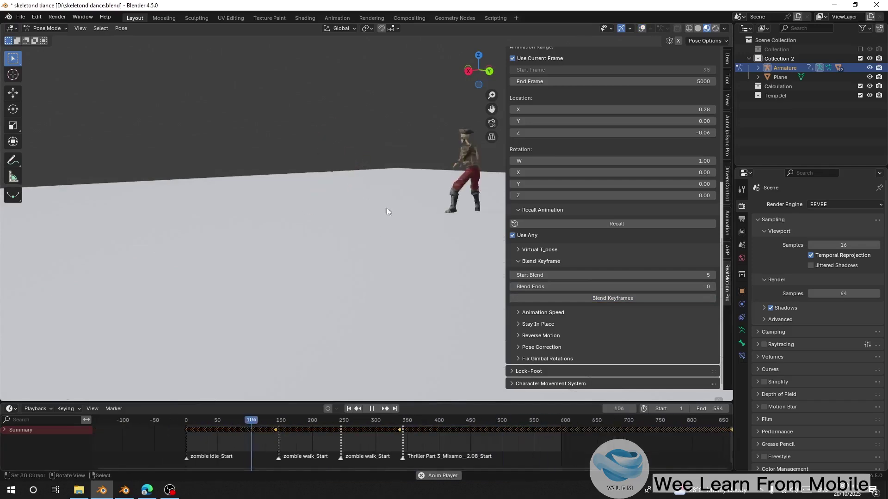
pyautogui.moveTo(386, 207); pyautogui.dragTo(393, 173, button='middle')
pyautogui.click(242, 430)
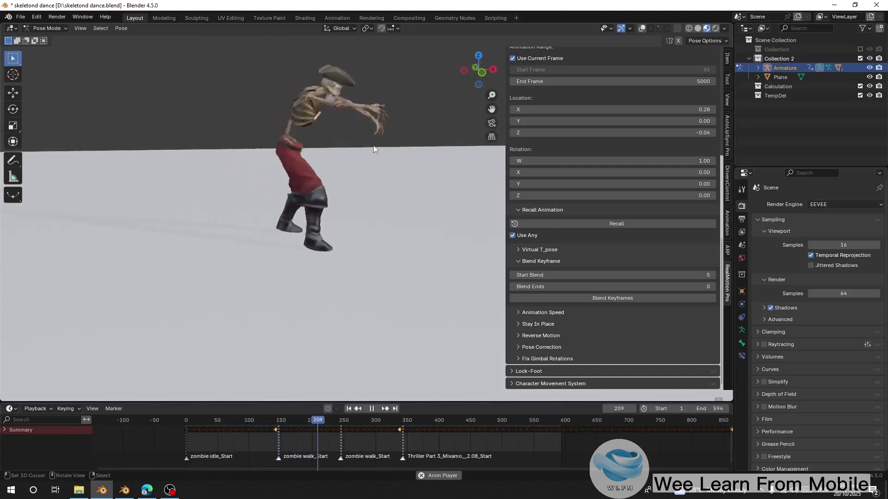
pyautogui.moveTo(373, 145); pyautogui.dragTo(254, 195, button='middle')
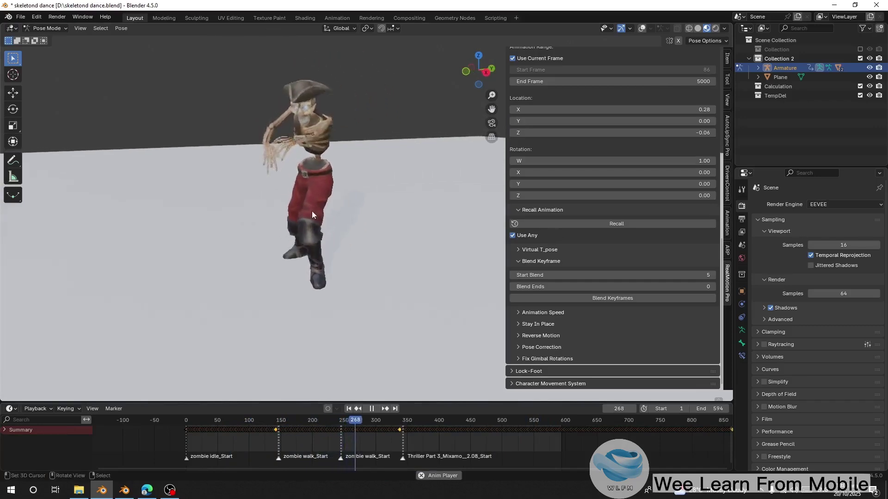
pyautogui.moveTo(347, 229); pyautogui.dragTo(280, 231, button='middle')
pyautogui.scroll(-3, 306, 240)
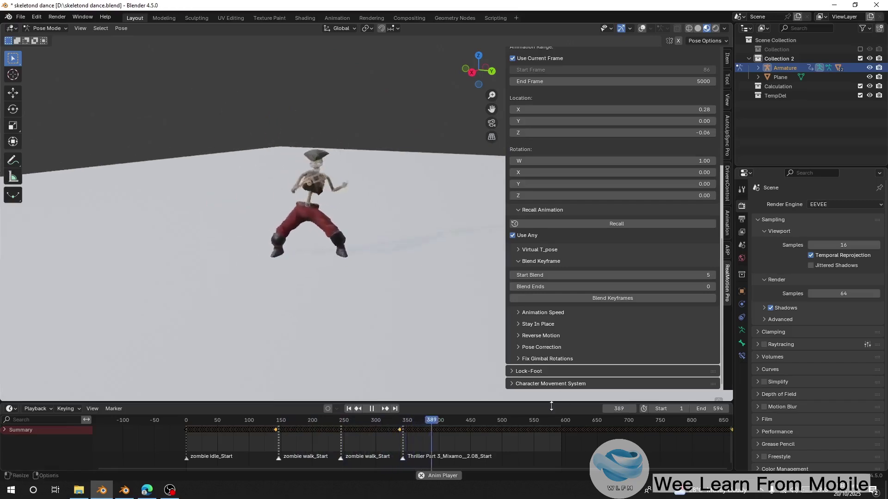
# Extend the scene's end frame to 1193 and stop the playback
pyautogui.moveTo(470, 429); pyautogui.dragTo(304, 429, button='middle')
pyautogui.moveTo(709, 408); pyautogui.dragTo(847, 408)
pyautogui.press('space')
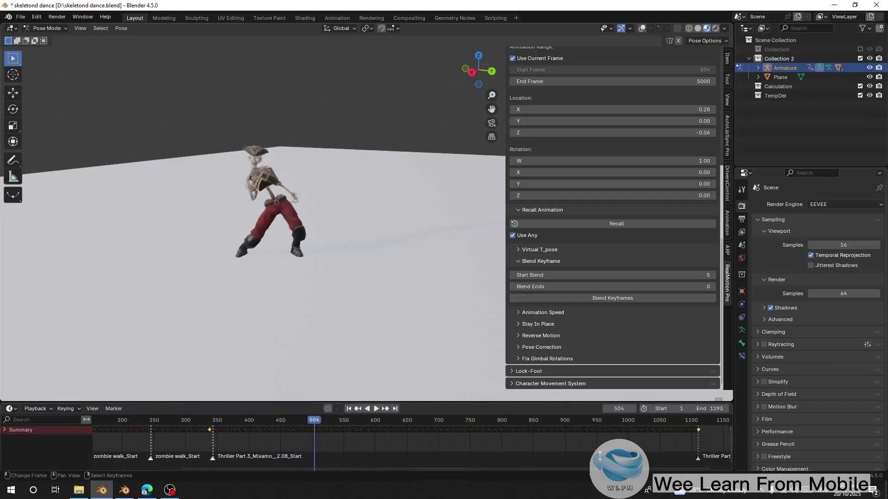
# Move the playhead to frame 1112, directly after the Thriller end marker
pyautogui.moveTo(592, 423); pyautogui.dragTo(324, 419, button='middle')
pyautogui.scroll(6, 473, 428)
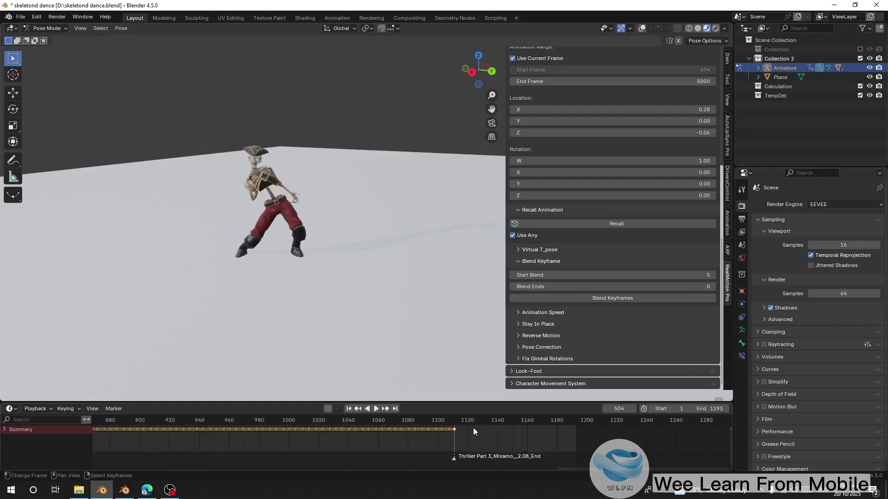
pyautogui.moveTo(472, 429); pyautogui.dragTo(470, 430)
pyautogui.scroll(5, 400, 431)
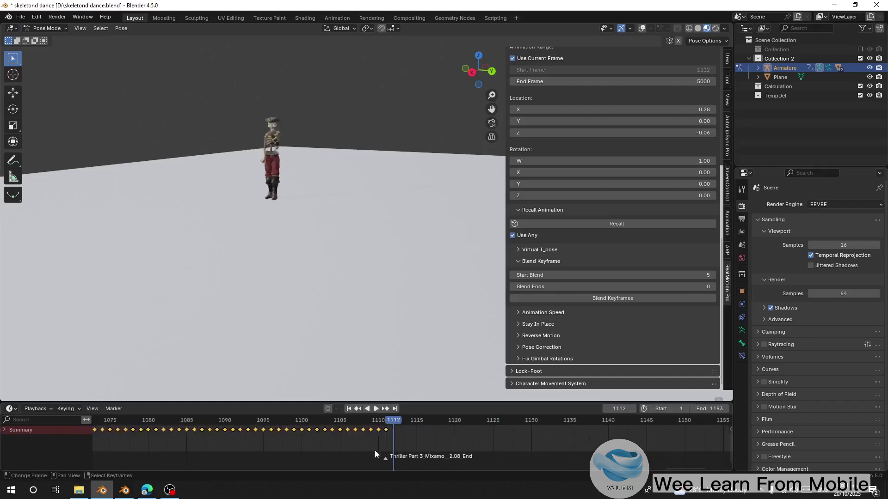
pyautogui.moveTo(389, 434); pyautogui.dragTo(393, 434)
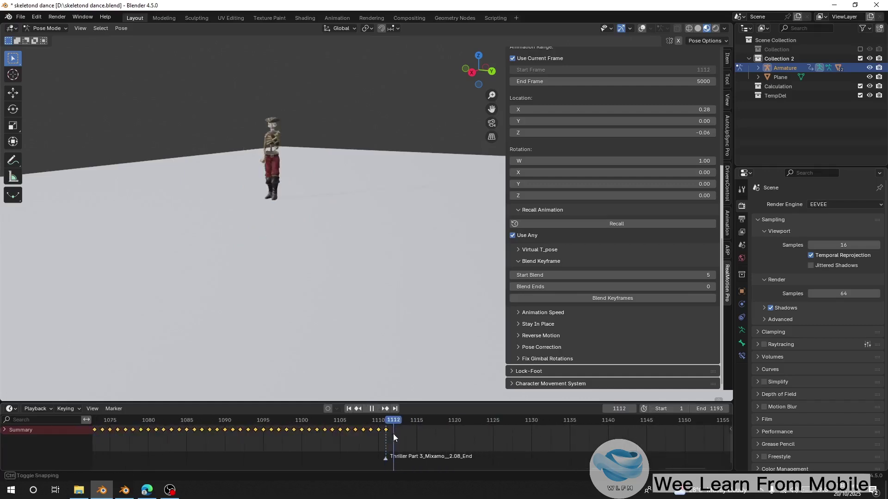
# Set the animation category to All Categories and search for "zombi" to pick the zombie idle animation
pyautogui.scroll(8, 559, 244)
pyautogui.scroll(-1, 388, 195)
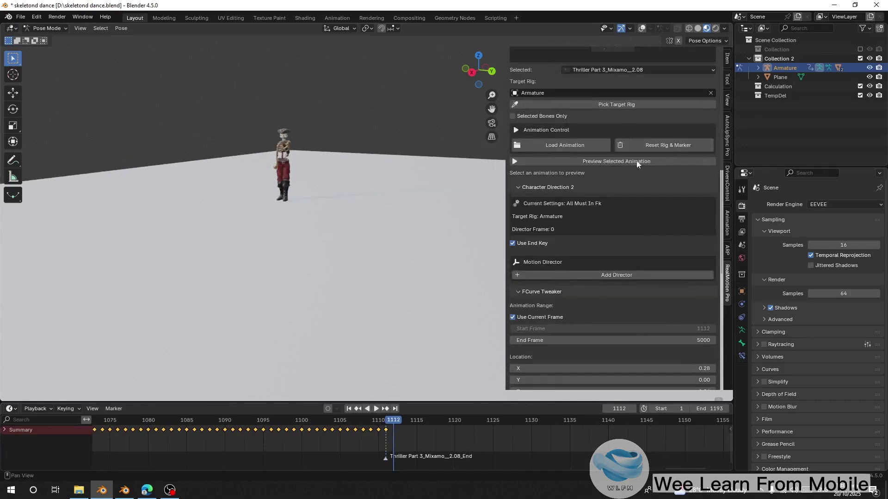
pyautogui.scroll(8, 596, 164)
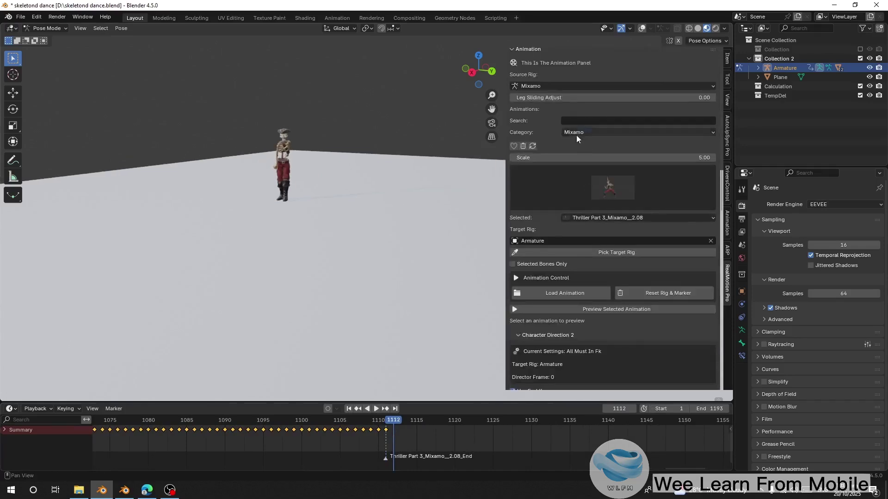
pyautogui.click(576, 134)
pyautogui.click(576, 143)
pyautogui.click(581, 121)
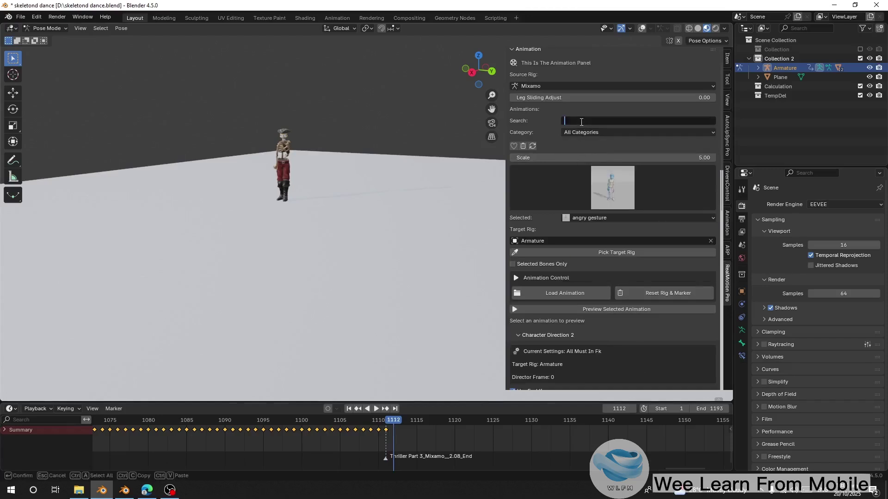
pyautogui.write('zombi')
pyautogui.press('Return')
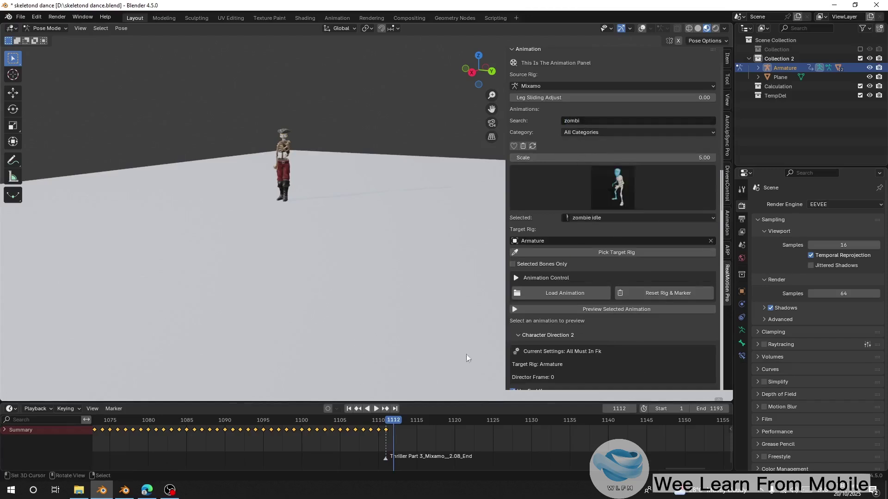
# Load zombie idle at frame 1112, recall it onto frame 1111, offset its location to X 0.49, Y -0.08, Z -0.18 and blend the keyframes
pyautogui.moveTo(303, 243)
pyautogui.mouseDown(button='middle')
pyautogui.moveTo(404, 236)
pyautogui.moveTo(467, 254)
pyautogui.mouseUp(button='middle')
pyautogui.scroll(-20, 664, 296)
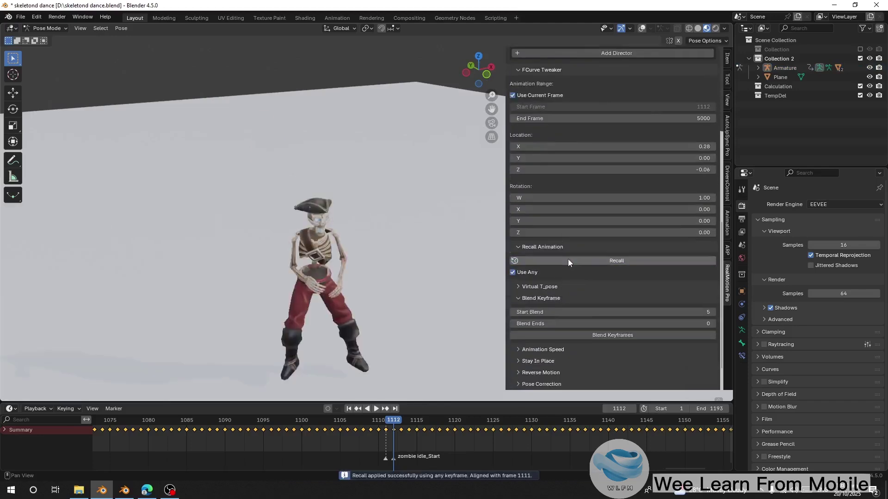
pyautogui.click(568, 259)
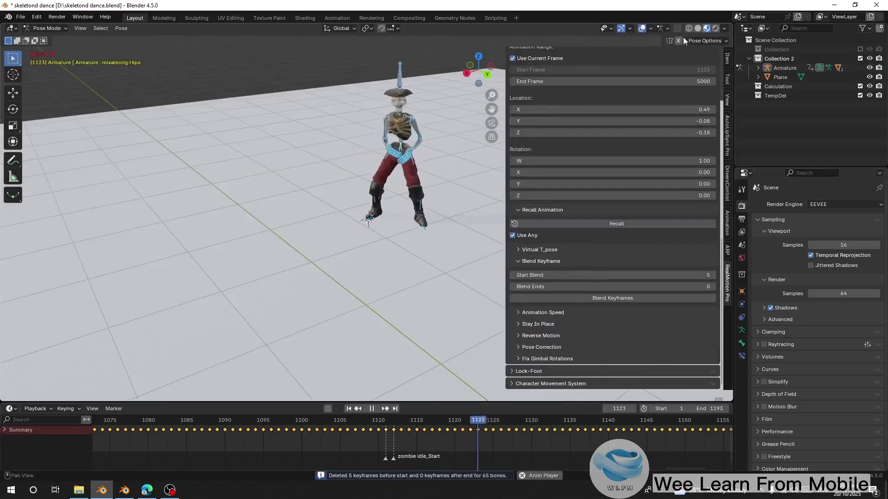
# Play the transition from the Thriller dance into the zombie idle with the viewport overlays hidden
pyautogui.click(641, 29)
pyautogui.scroll(-4, 334, 425)
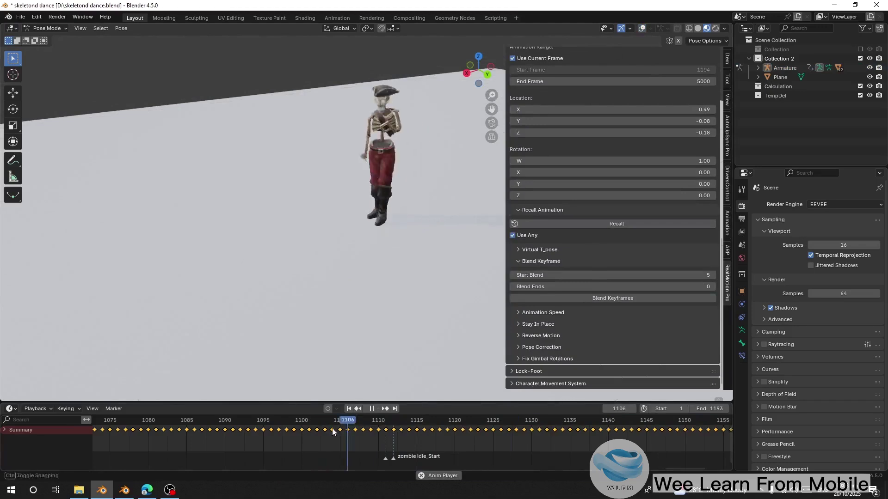
pyautogui.scroll(-3, 648, 435)
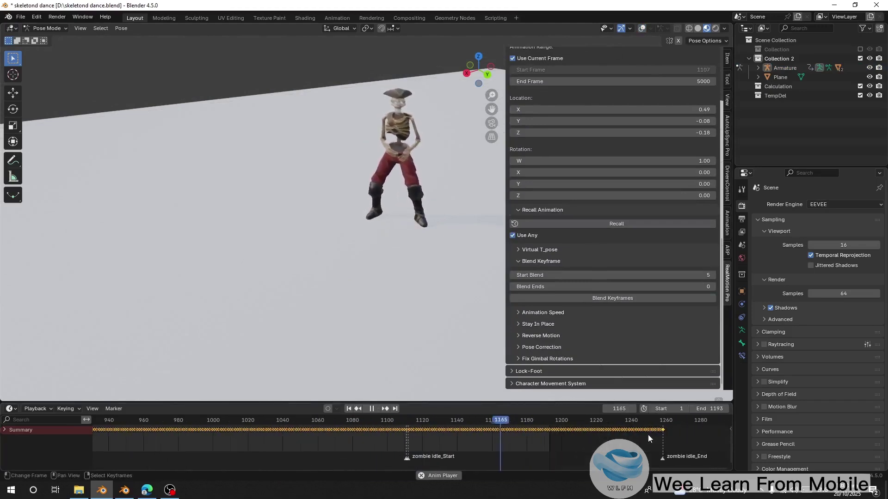
# Extend the scene's end frame to 1301, enable Raytracing and play the whole animation from frame 1
pyautogui.moveTo(704, 409); pyautogui.dragTo(769, 409)
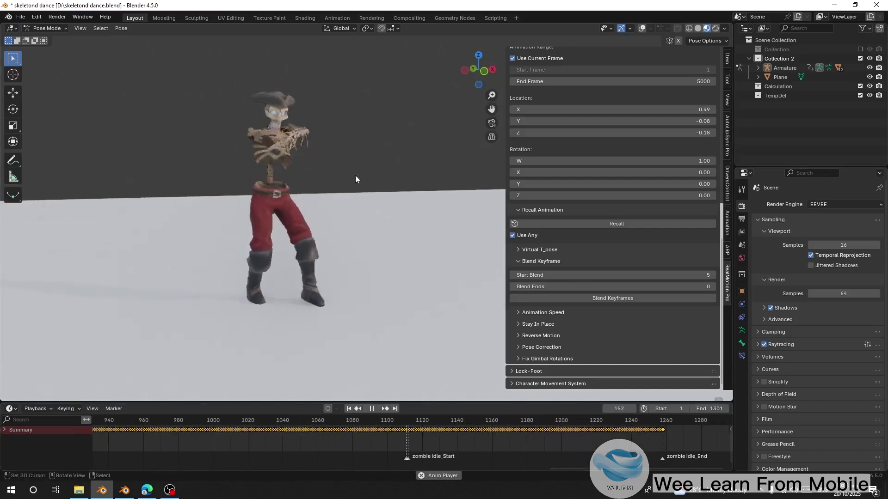
pyautogui.moveTo(355, 176); pyautogui.dragTo(229, 284, button='middle')
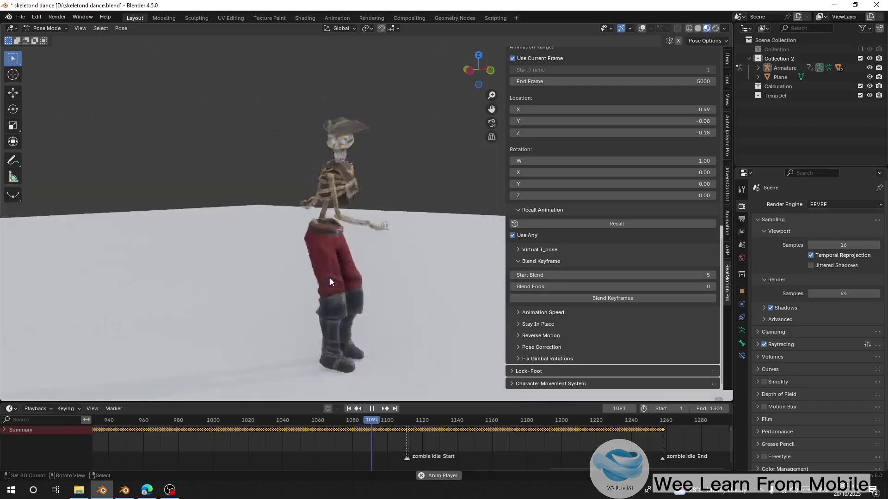
pyautogui.moveTo(329, 279); pyautogui.dragTo(232, 214, button='middle')
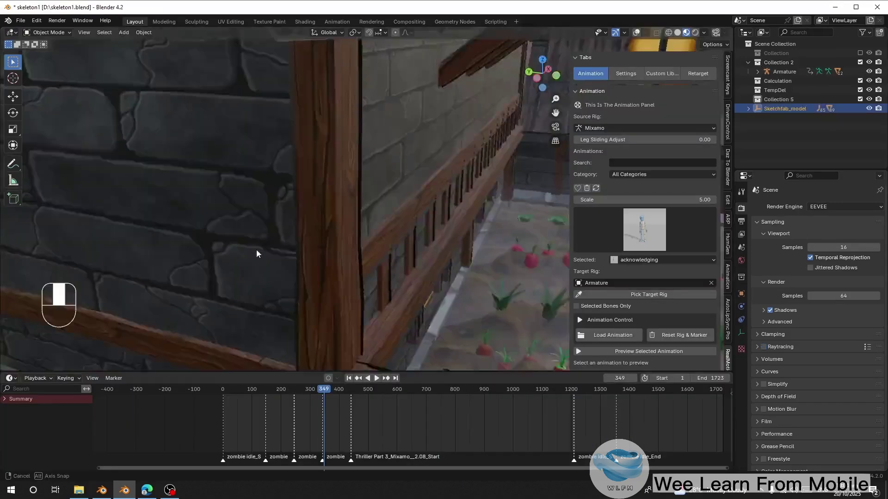
# Switch to the skeleton1 file and play the skeleton's animation in the house and garden scene
pyautogui.moveTo(255, 250); pyautogui.dragTo(303, 220, button='middle')
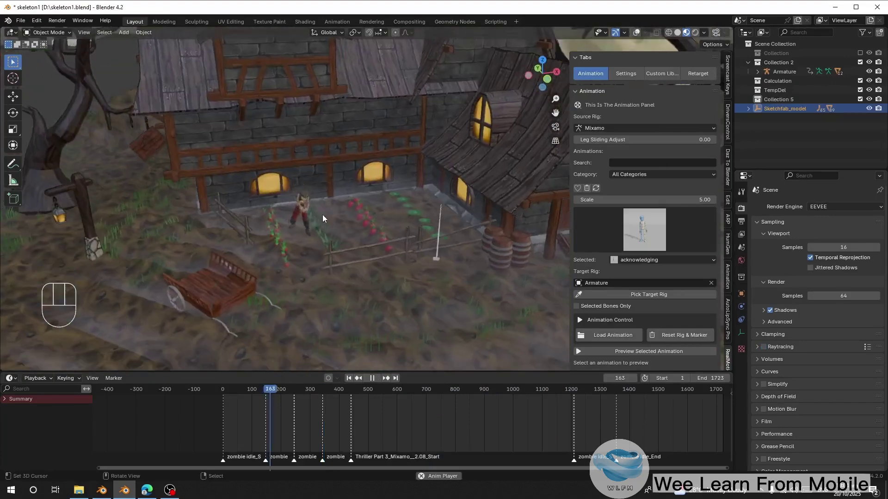
pyautogui.moveTo(322, 214); pyautogui.dragTo(308, 198, button='middle')
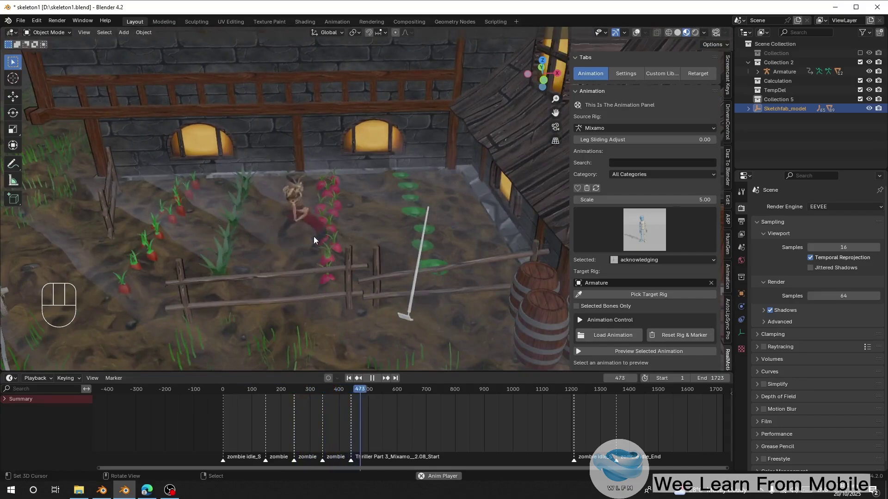
pyautogui.moveTo(313, 236)
pyautogui.mouseDown(button='middle')
pyautogui.moveTo(354, 165)
pyautogui.moveTo(344, 222)
pyautogui.moveTo(356, 237)
pyautogui.moveTo(294, 332)
pyautogui.moveTo(328, 230)
pyautogui.moveTo(311, 248)
pyautogui.mouseUp(button='middle')
pyautogui.click(253, 421)
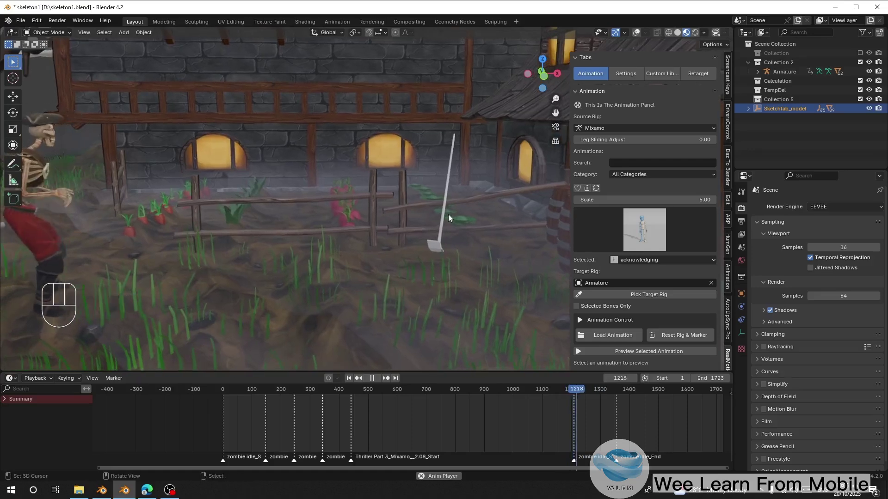
pyautogui.keyDown('shift'); pyautogui.moveTo(448, 215); pyautogui.dragTo(281, 185, button='middle'); pyautogui.keyUp('shift')
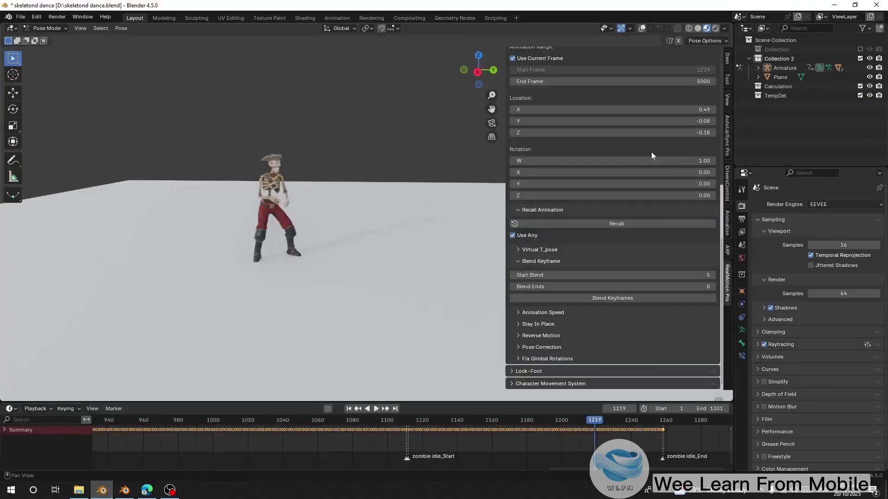
# Return to the skeletond dance file and examine the rig types offered as Source Rig
pyautogui.scroll(8, 651, 151)
pyautogui.scroll(10, 624, 217)
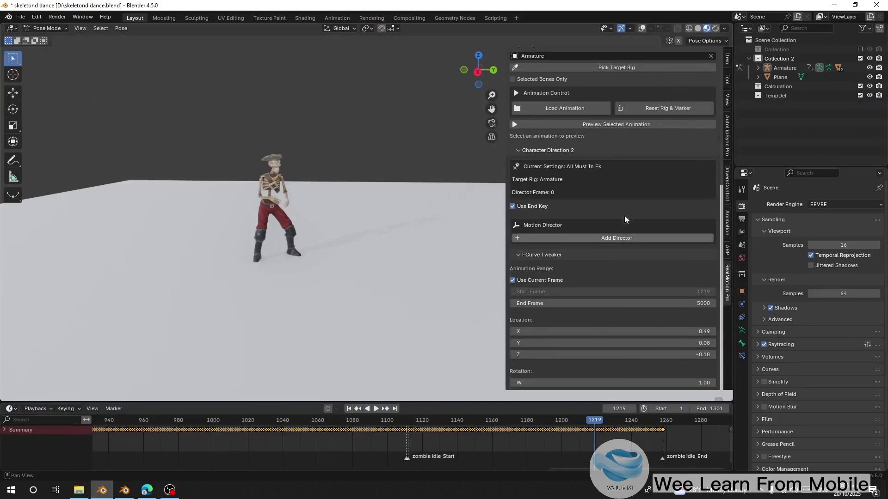
pyautogui.scroll(4, 568, 99)
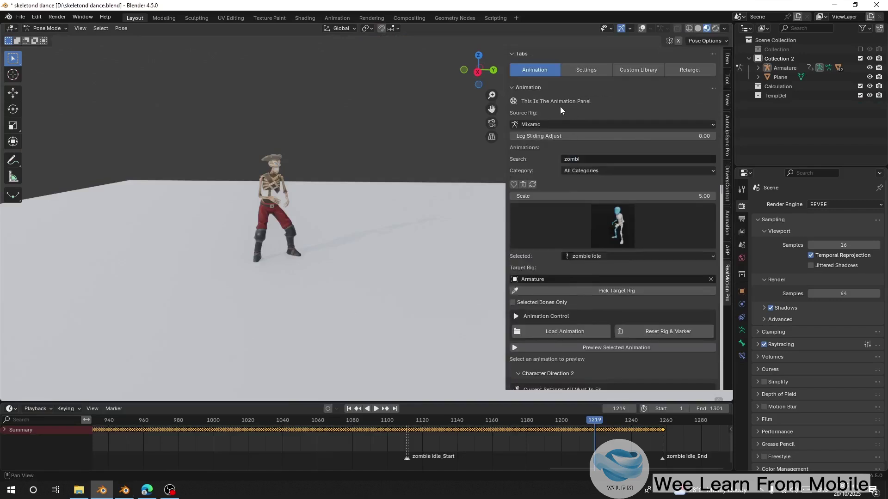
pyautogui.click(529, 125)
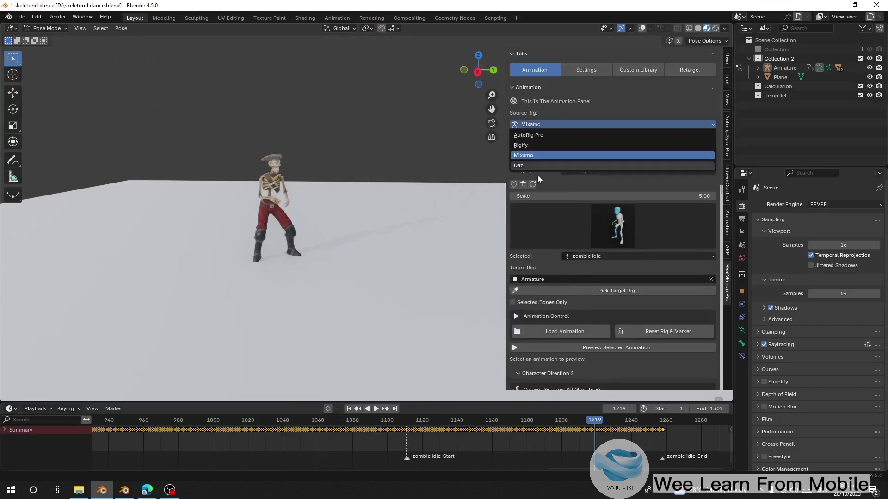
pyautogui.moveTo(416, 199); pyautogui.dragTo(315, 193, button='middle')
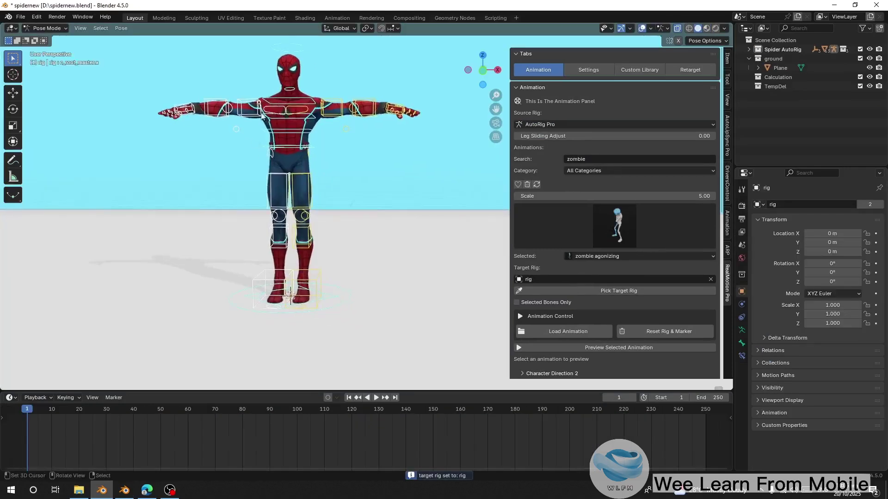
# Load the zombie agonizing animation onto the AutoRig Pro Spider-Man rig and play it until frame 73
pyautogui.moveTo(262, 118); pyautogui.dragTo(312, 134, button='middle')
pyautogui.scroll(-4, 312, 134)
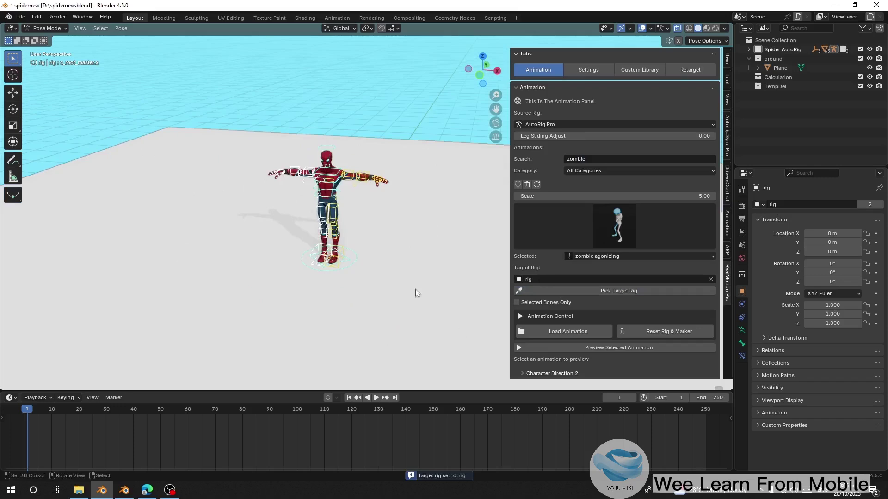
pyautogui.click(565, 330)
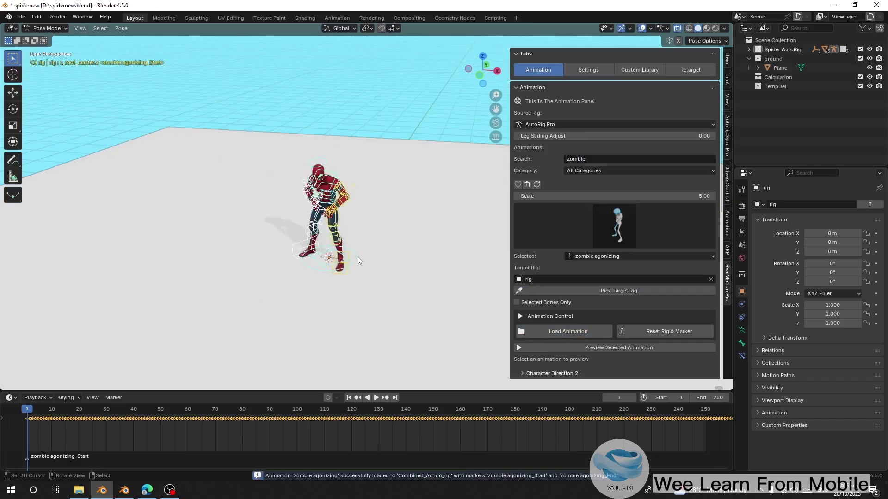
pyautogui.scroll(1, 357, 257)
pyautogui.press('space')
pyautogui.moveTo(337, 296); pyautogui.dragTo(368, 235, button='middle')
pyautogui.press('space')
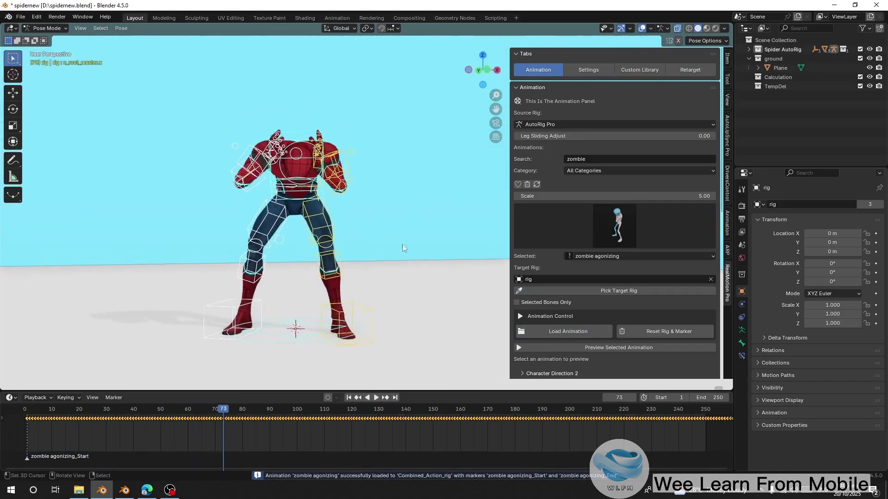
# Open the IK-FK Snapping options, select the left foot control and try moving the right foot control
pyautogui.scroll(-15, 550, 328)
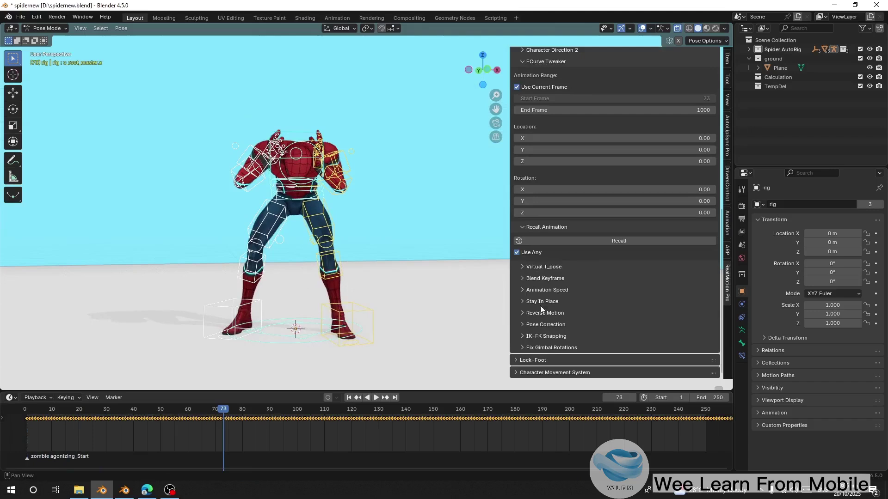
pyautogui.click(548, 337)
pyautogui.scroll(-1, 570, 358)
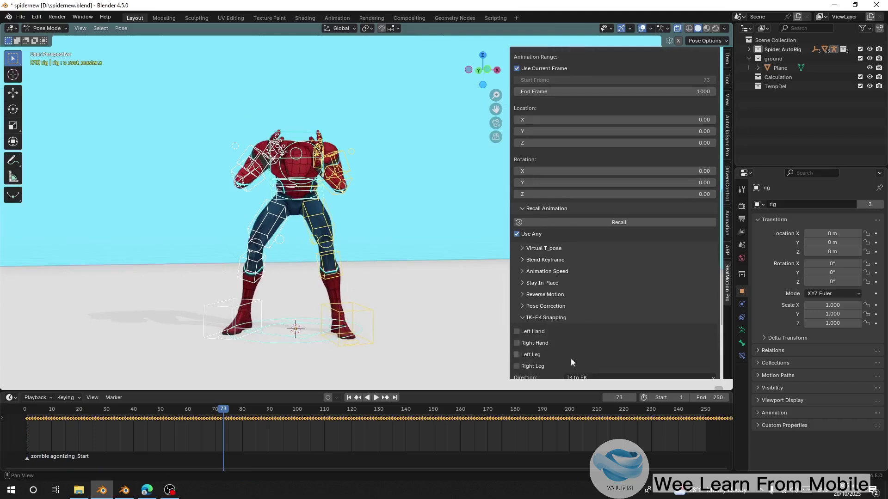
pyautogui.click(356, 313)
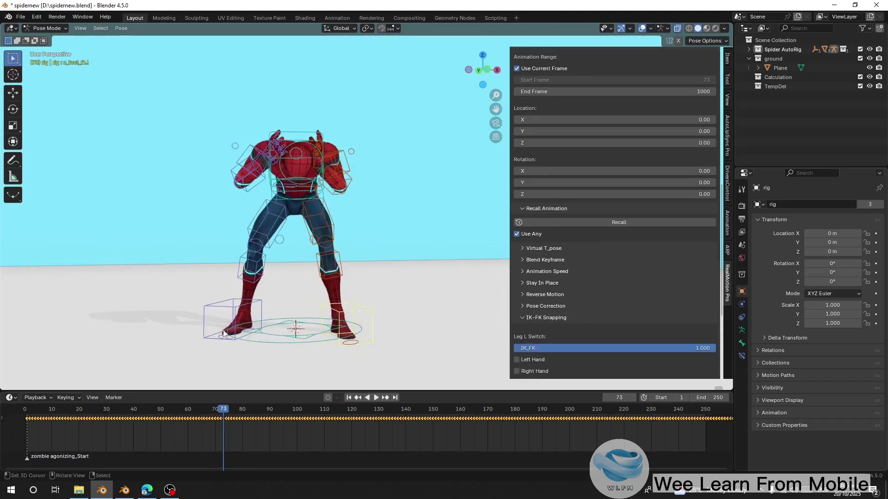
pyautogui.click(231, 305)
pyautogui.press('g')
pyautogui.rightClick(291, 310)
# Move the playhead to frame 75, at the end marker of the Spider-Man rig's zombie stand up animation
pyautogui.scroll(-3, 303, 280)
pyautogui.moveTo(350, 278); pyautogui.dragTo(369, 280, button='middle')
pyautogui.moveTo(220, 405); pyautogui.dragTo(238, 450)
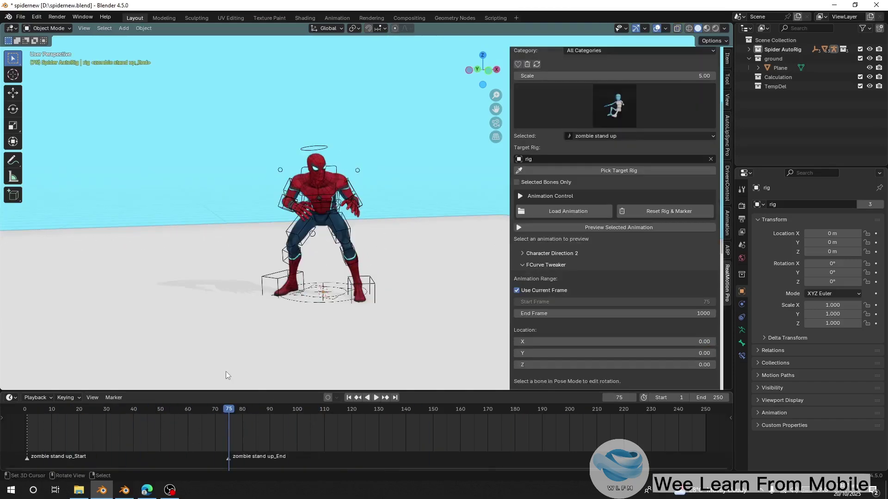